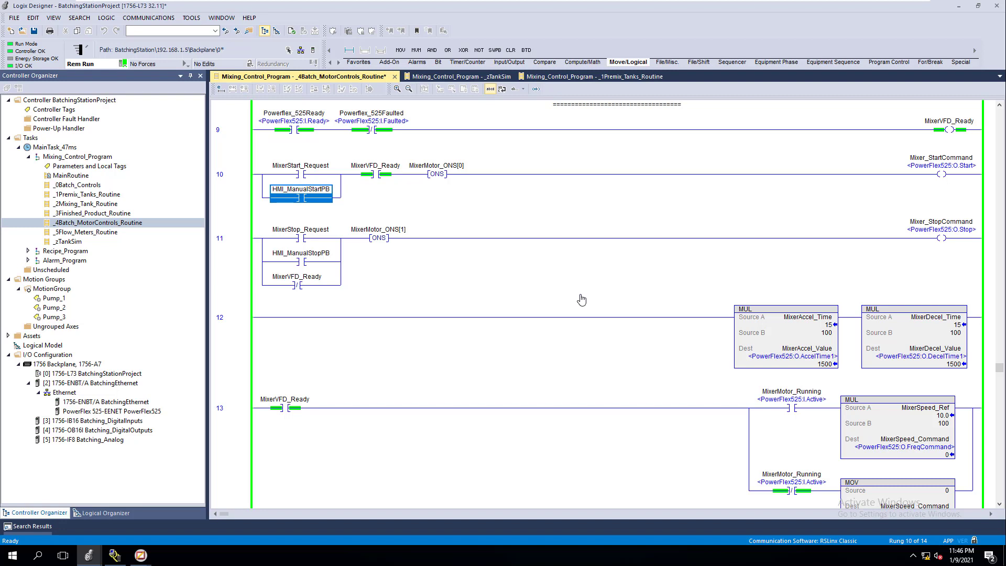
# - Check the HMI_ManualStopPB and HMI_ManualStartPB contacts in the mixer stop and start rungs
pyautogui.click(314, 262)
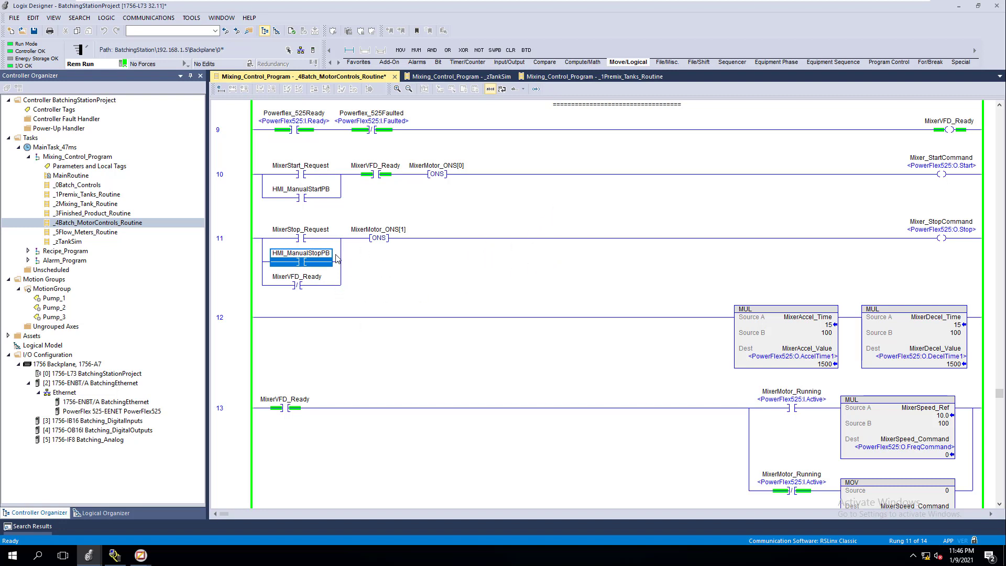
pyautogui.click(302, 195)
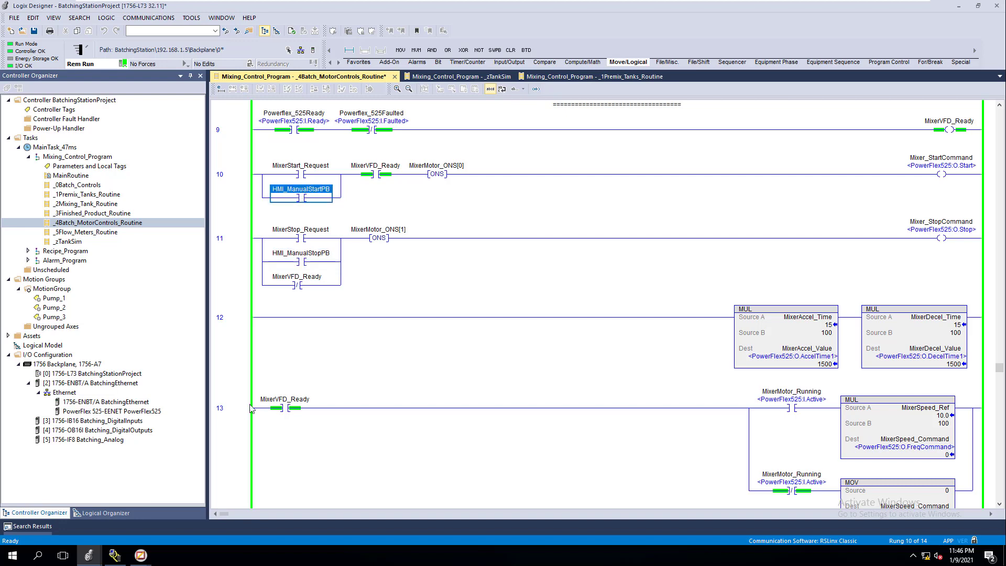
# - Switch to FactoryTalk View Studio and draw a standard push button in the empty area beside the Caffeine Tank, above the AV-03 pipe
pyautogui.click(140, 554)
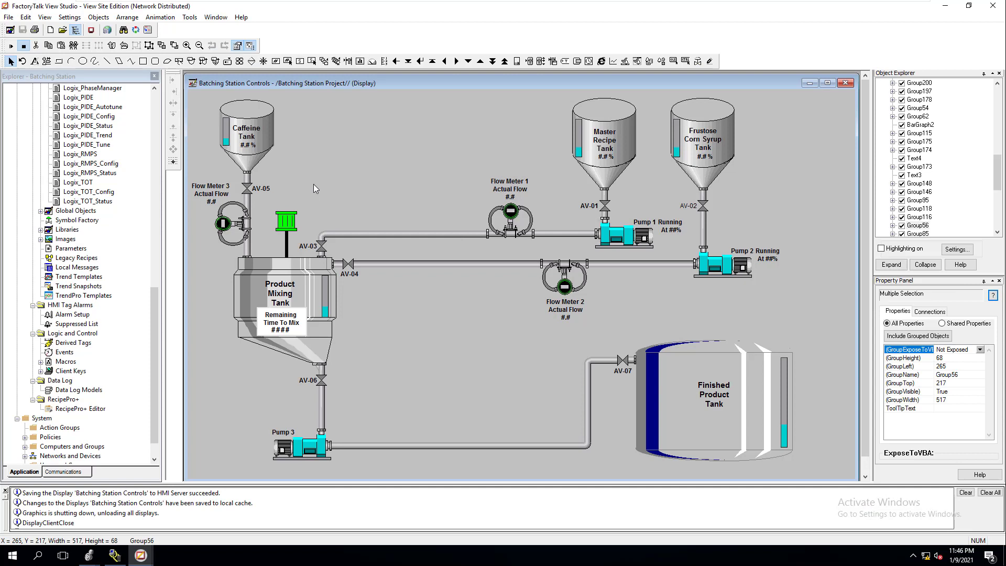
pyautogui.click(313, 184)
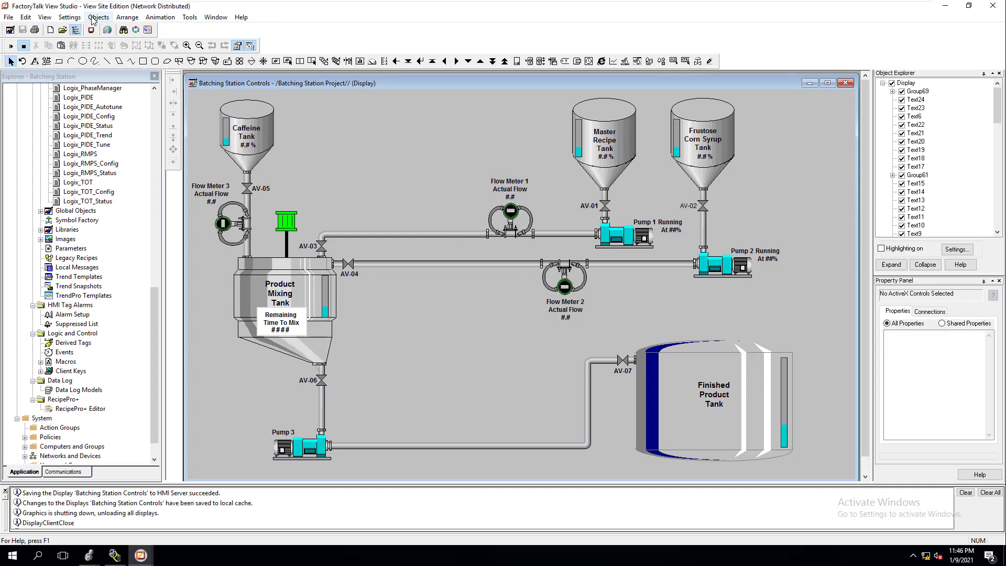
pyautogui.click(92, 18)
pyautogui.moveTo(107, 56)
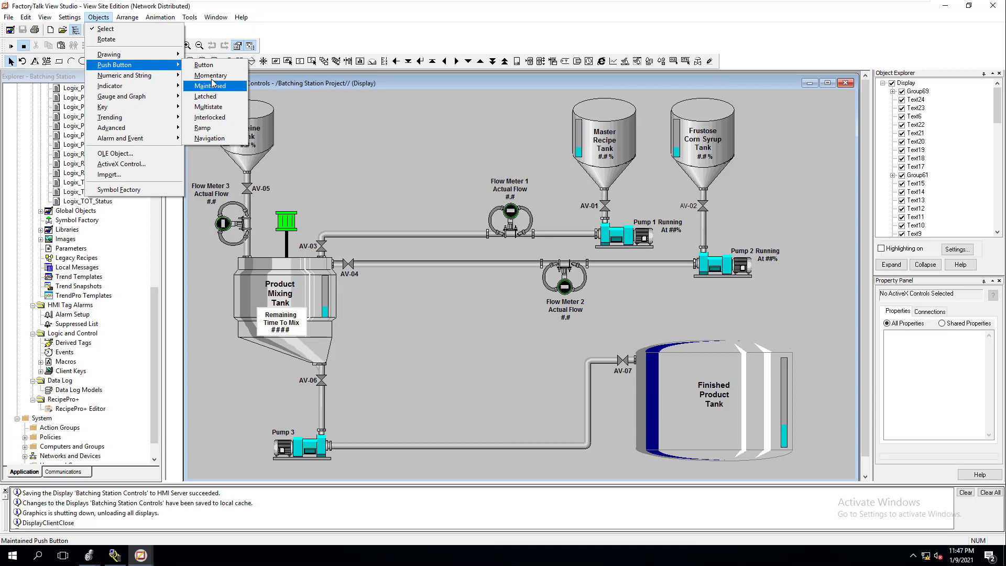
pyautogui.click(211, 68)
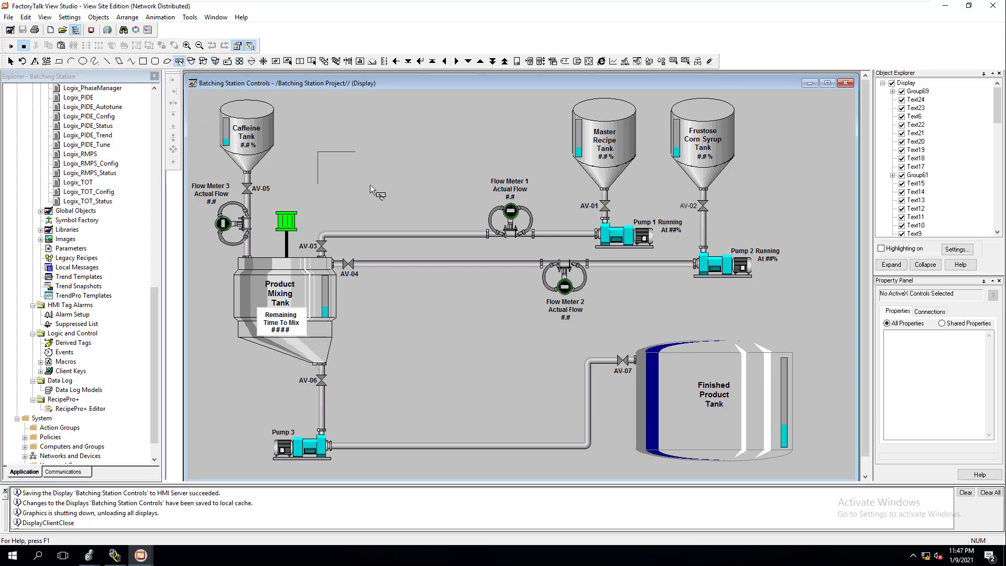
pyautogui.moveTo(370, 185); pyautogui.dragTo(361, 185)
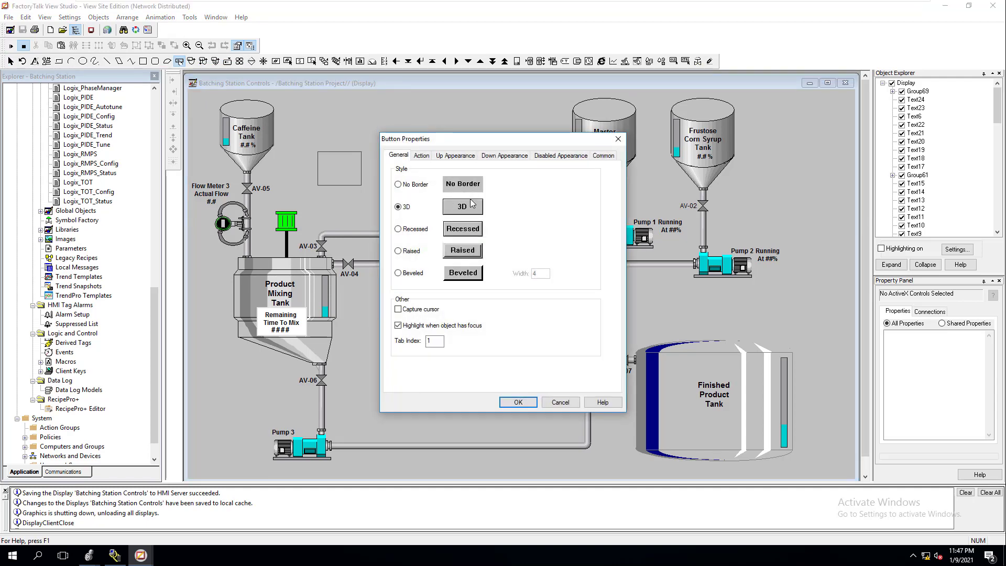
# - Choose the Set command, which writes a value to a tag, for the new button's press action
pyautogui.click(422, 157)
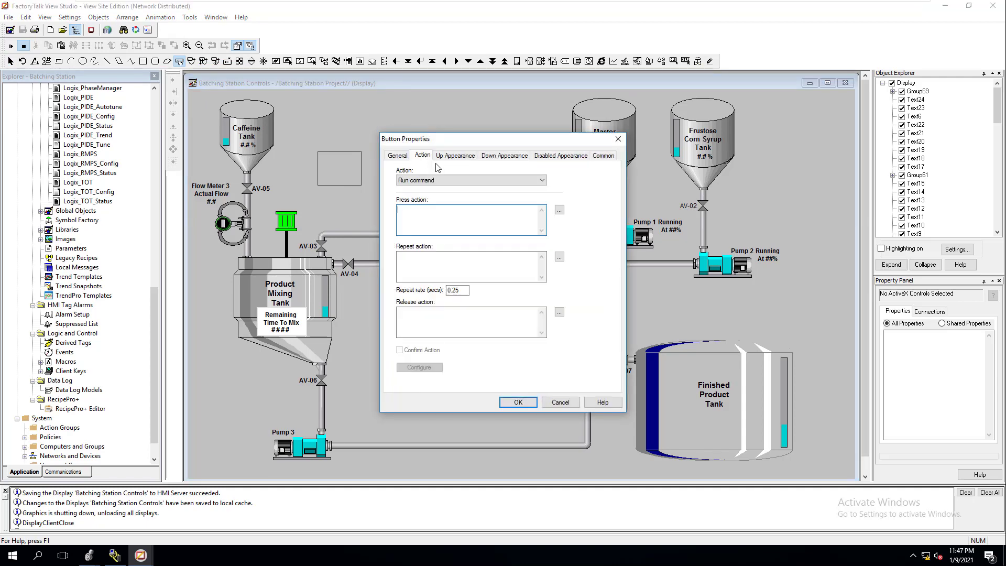
pyautogui.click(559, 210)
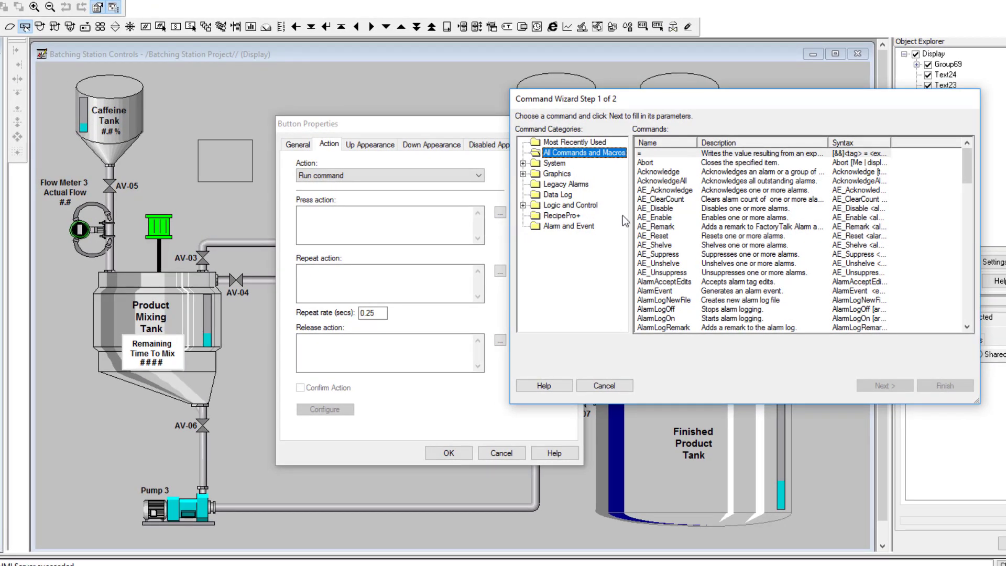
pyautogui.scroll(-2, 686, 238)
pyautogui.scroll(-3, 686, 238)
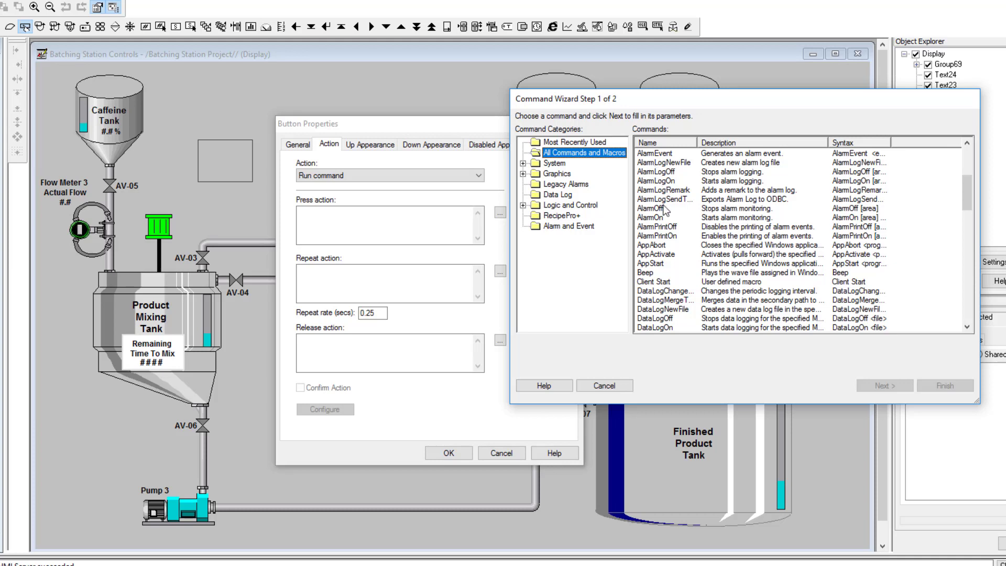
pyautogui.scroll(-2, 664, 209)
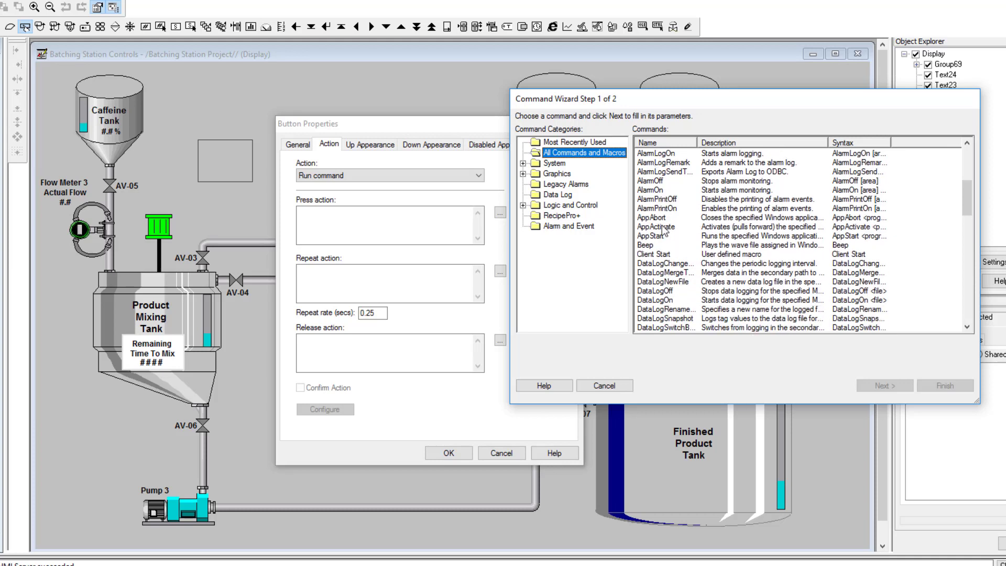
pyautogui.scroll(-1, 663, 236)
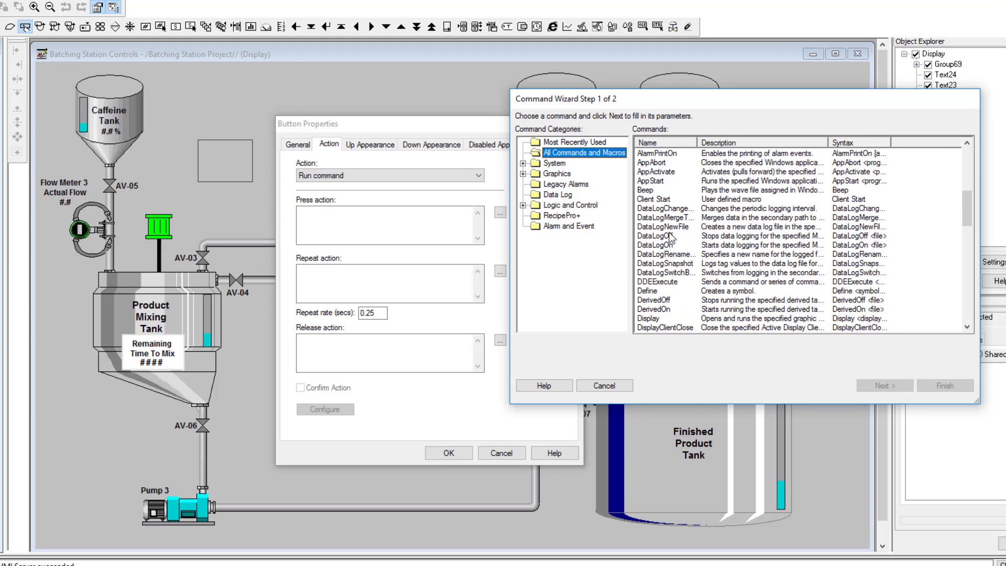
pyautogui.scroll(-2, 669, 244)
pyautogui.scroll(-4, 669, 244)
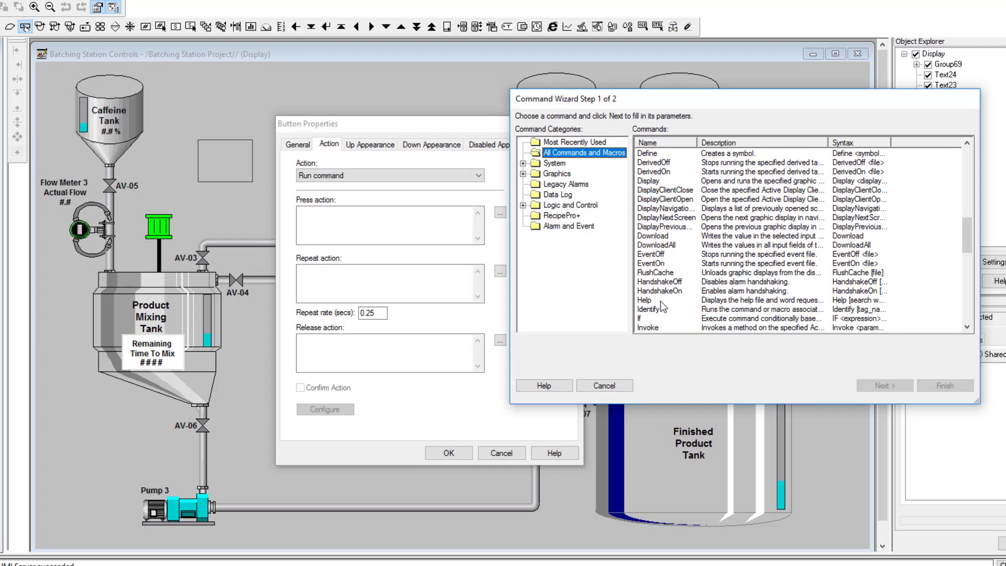
pyautogui.scroll(-2, 663, 306)
pyautogui.scroll(-3, 659, 292)
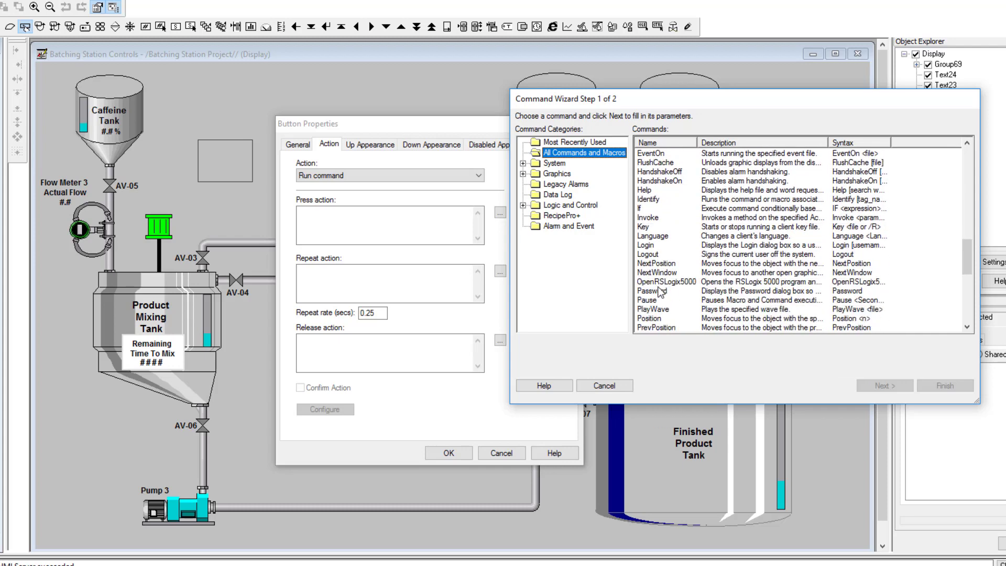
pyautogui.scroll(-2, 659, 296)
pyautogui.scroll(-3, 664, 263)
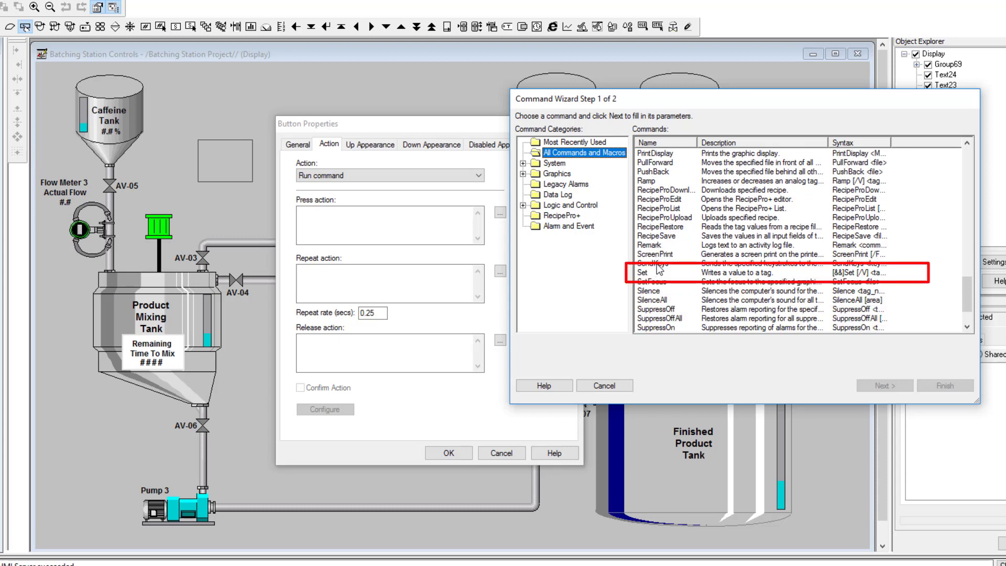
pyautogui.click(653, 273)
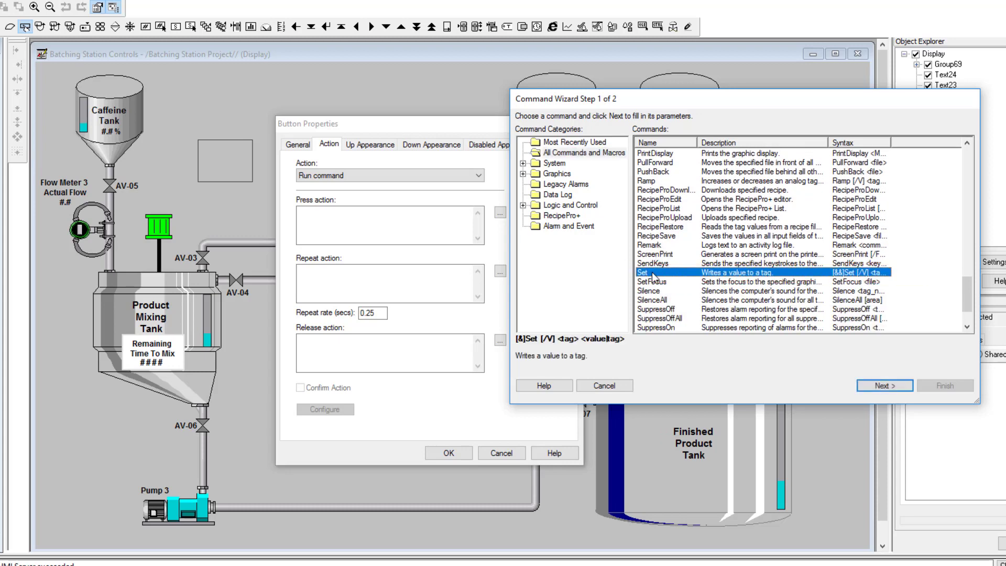
pyautogui.click(884, 385)
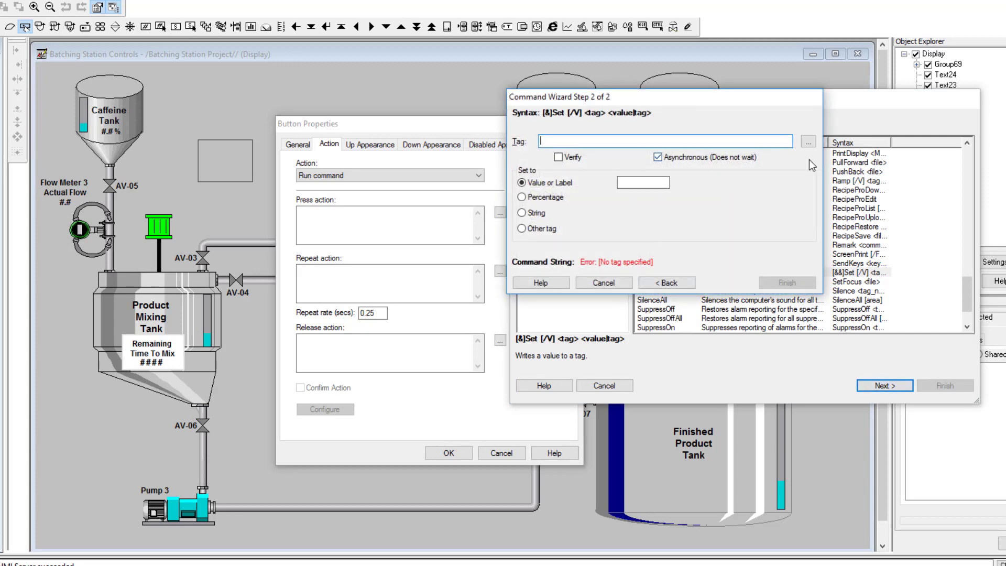
# - Refresh the tag folders and assign the HMI_ManualStartPB tag from the Online folder to the press action's Set command
pyautogui.click(808, 142)
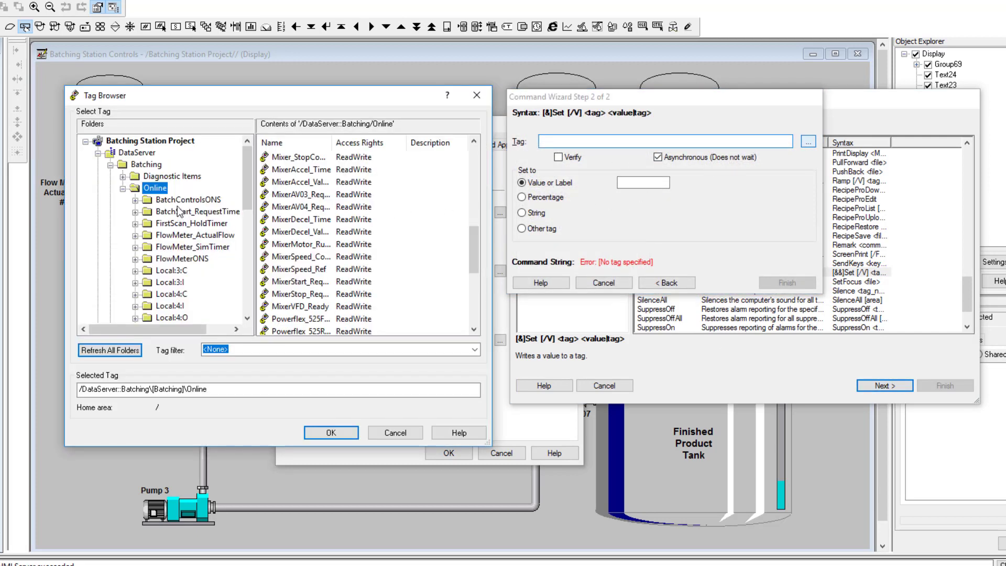
pyautogui.click(120, 349)
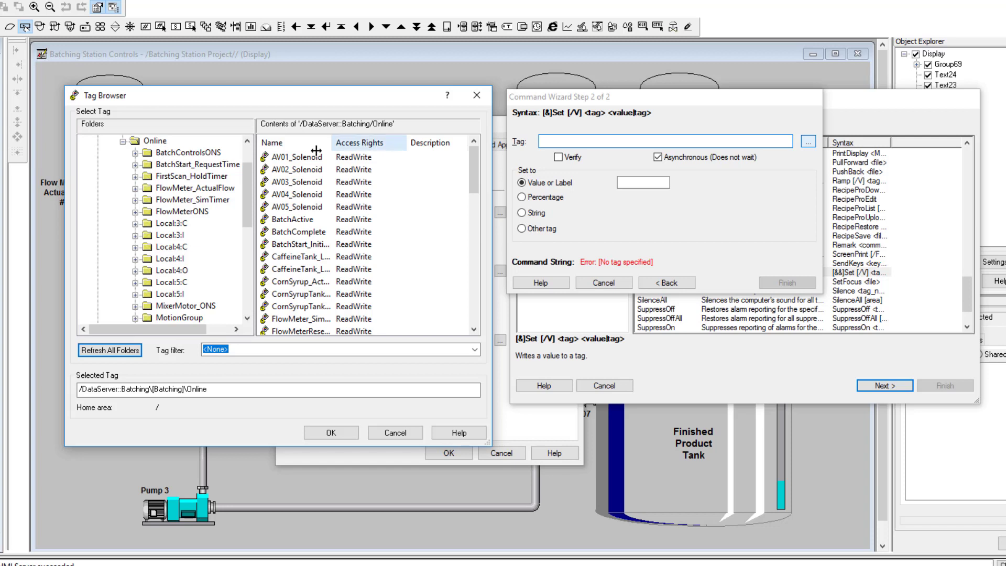
pyautogui.click(159, 141)
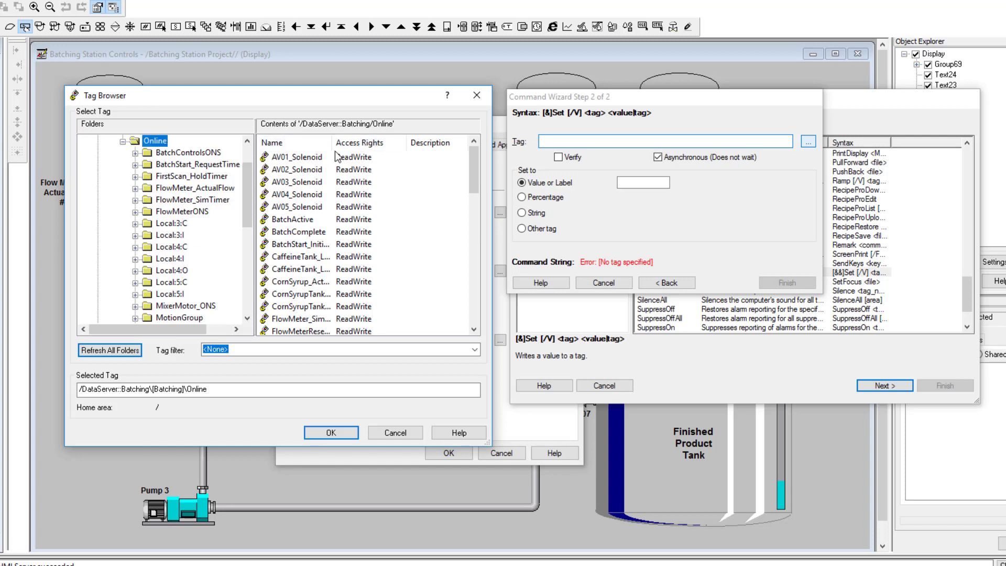
pyautogui.moveTo(333, 143); pyautogui.dragTo(414, 143)
pyautogui.scroll(-5, 309, 210)
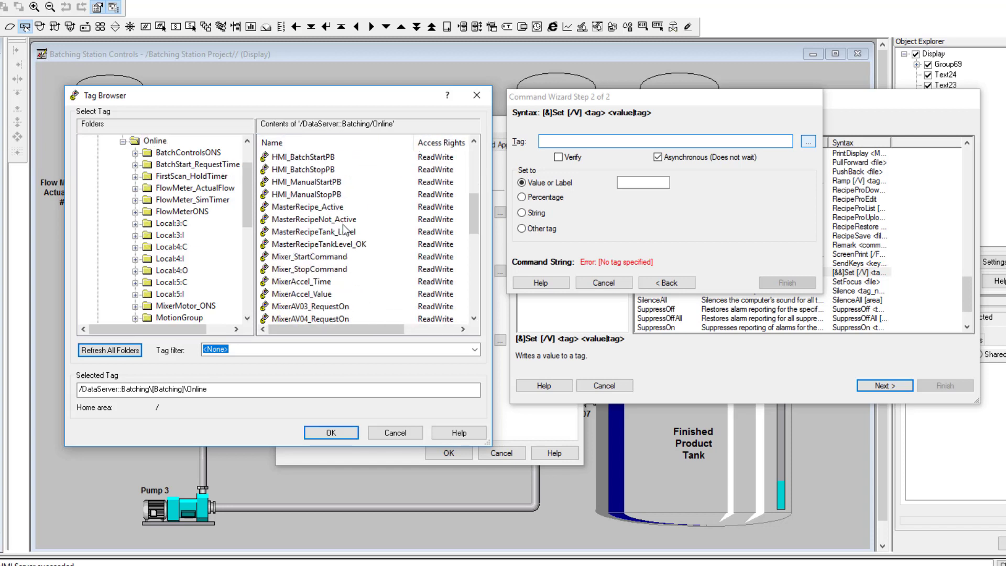
pyautogui.scroll(1, 305, 207)
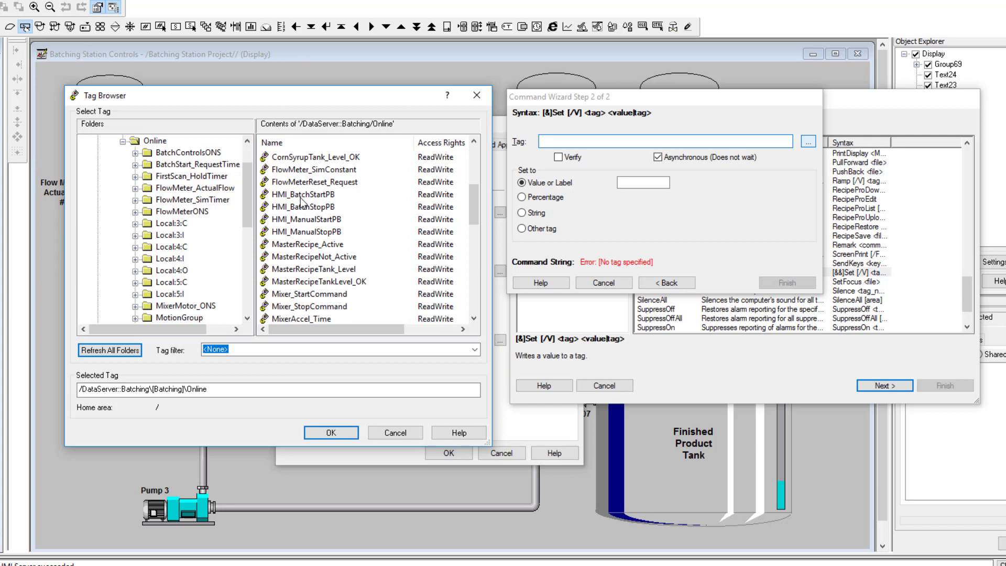
pyautogui.click(304, 222)
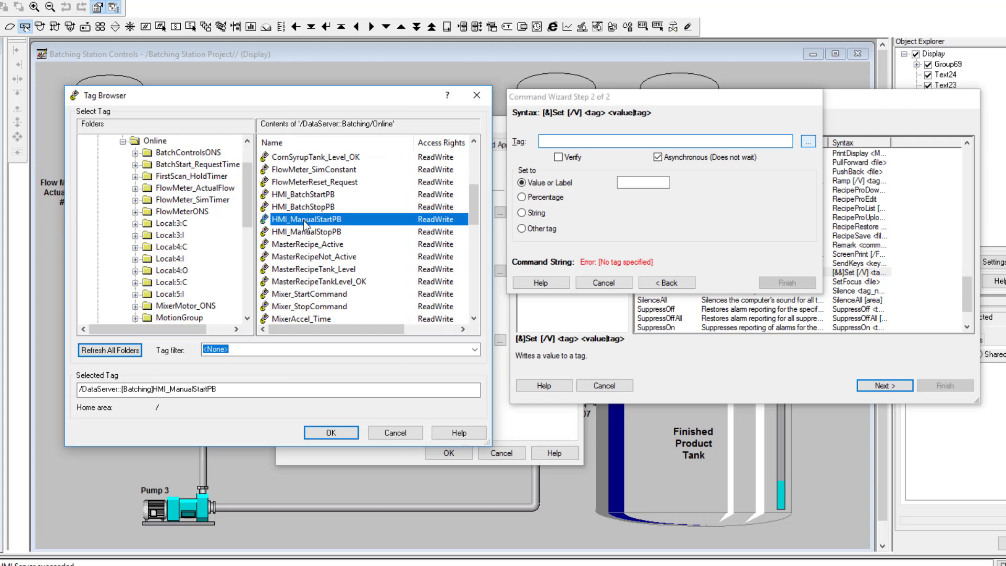
pyautogui.click(332, 433)
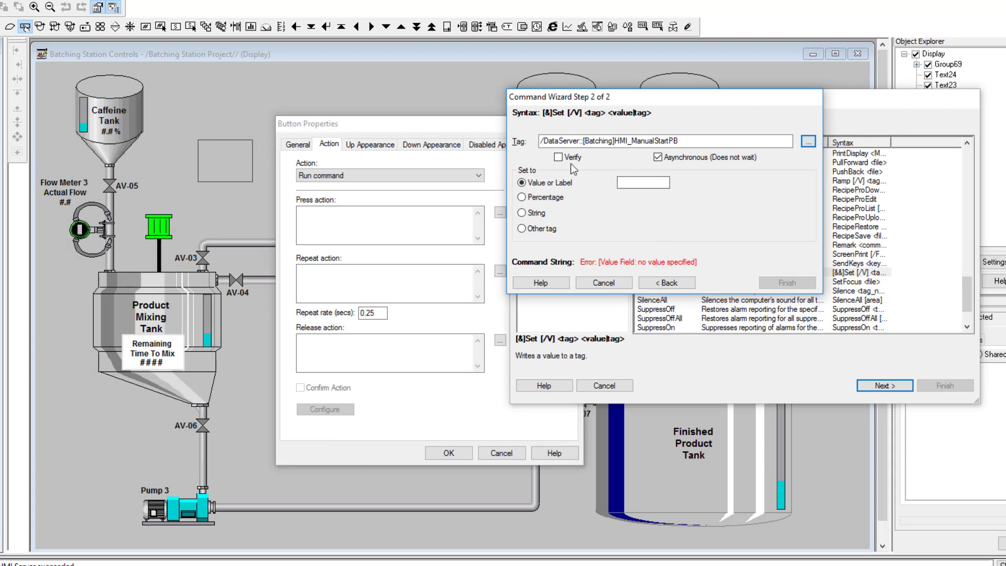
# - Set the value written by the press action to 1 and finish the command
pyautogui.click(628, 183)
pyautogui.write('1')
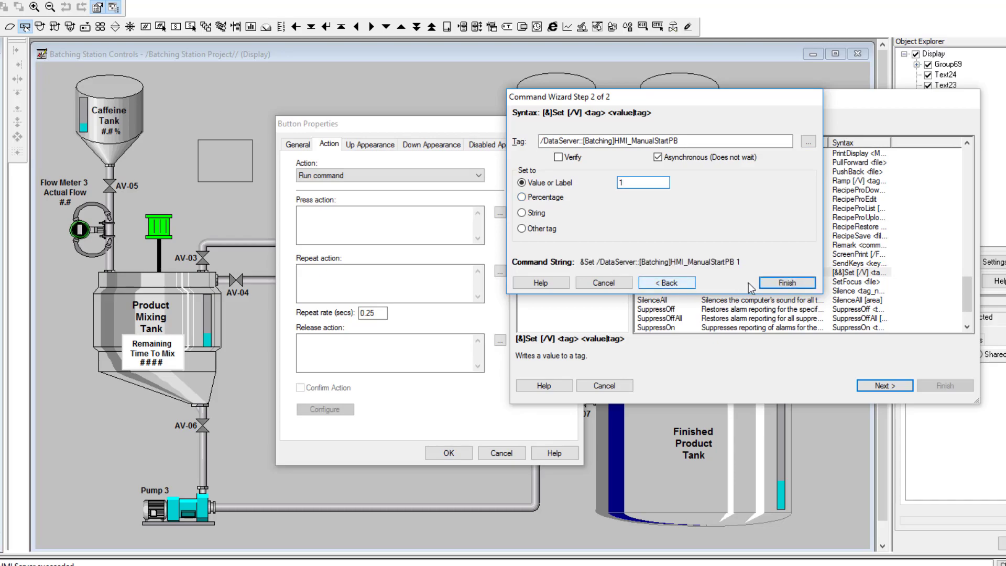
pyautogui.click(787, 282)
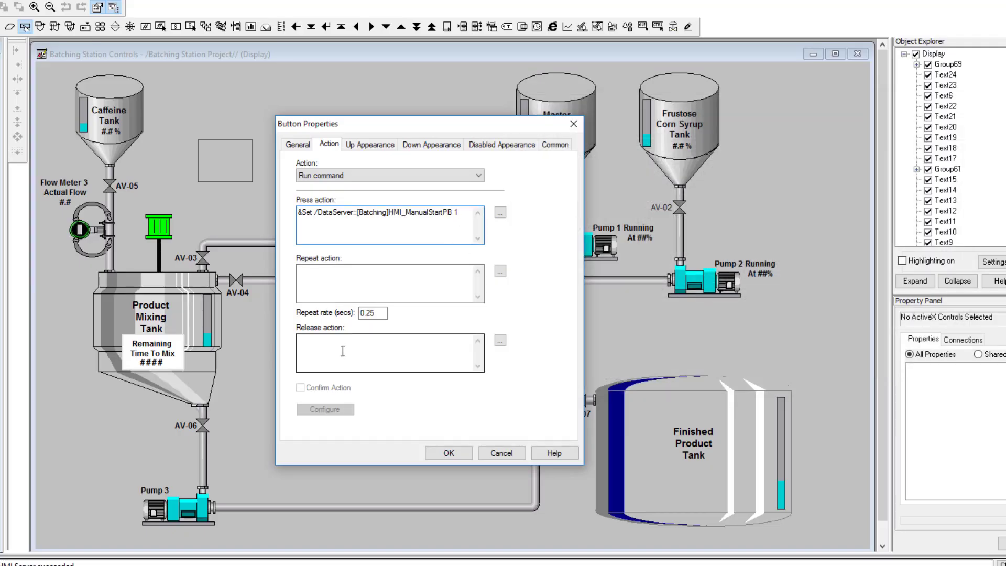
# - Choose the Set command for the button's release action and proceed to its parameters
pyautogui.click(423, 342)
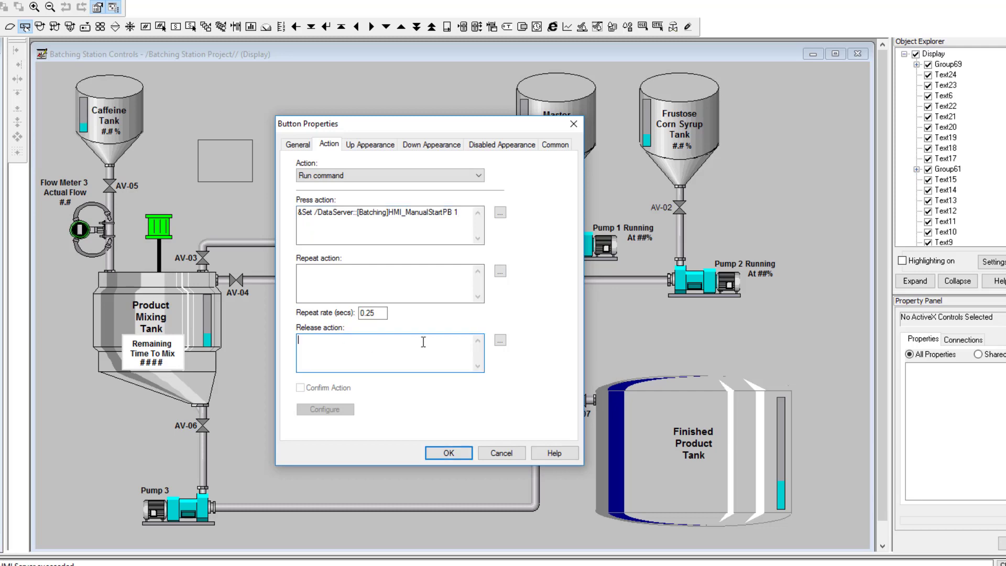
pyautogui.click(500, 342)
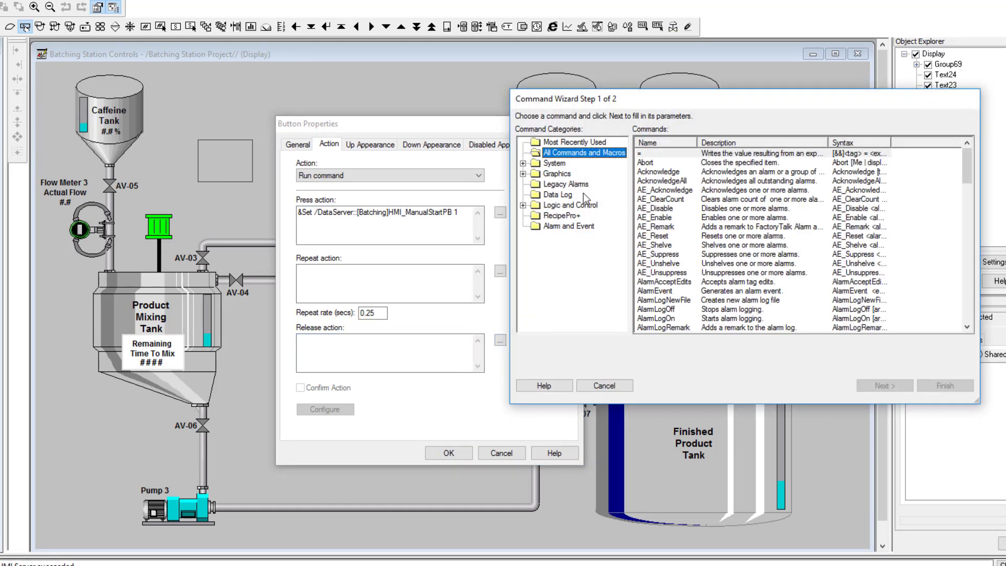
pyautogui.scroll(-12, 669, 219)
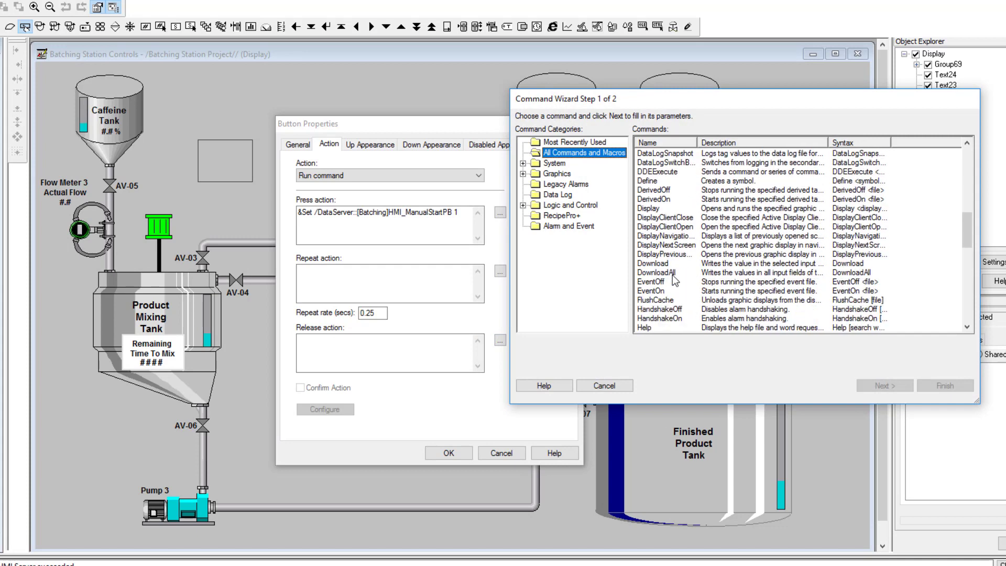
pyautogui.scroll(-5, 674, 281)
pyautogui.scroll(-5, 648, 243)
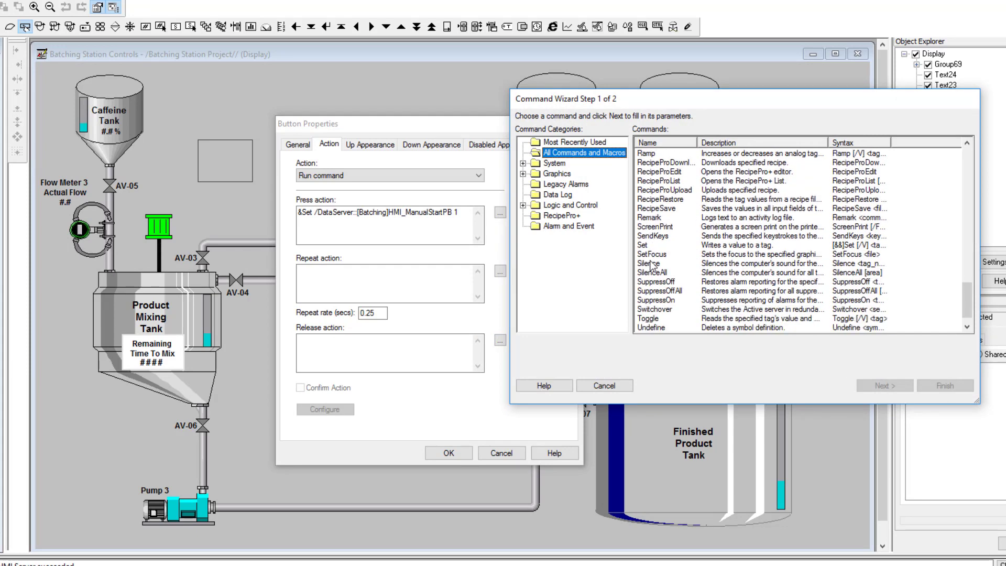
pyautogui.click(649, 246)
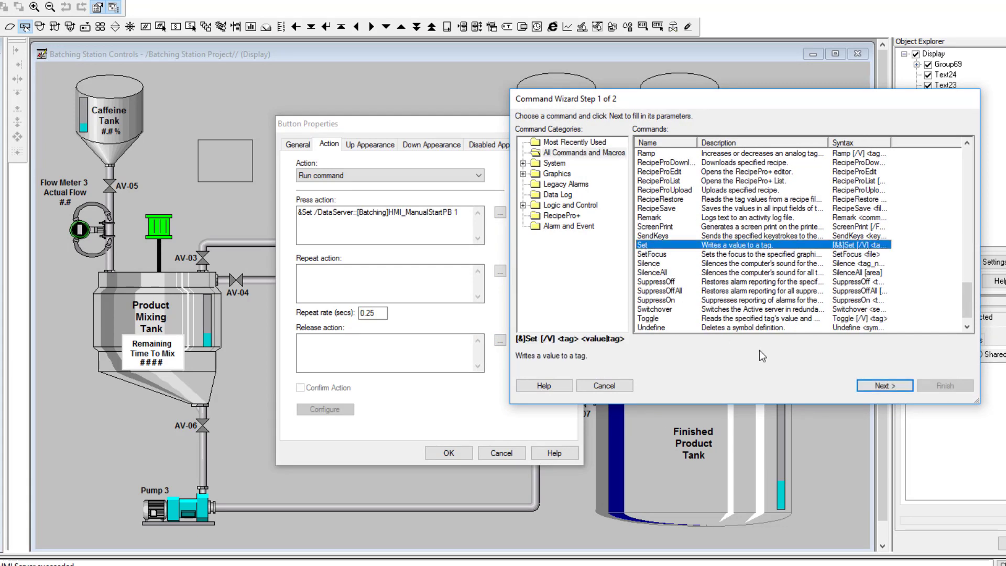
pyautogui.click(874, 385)
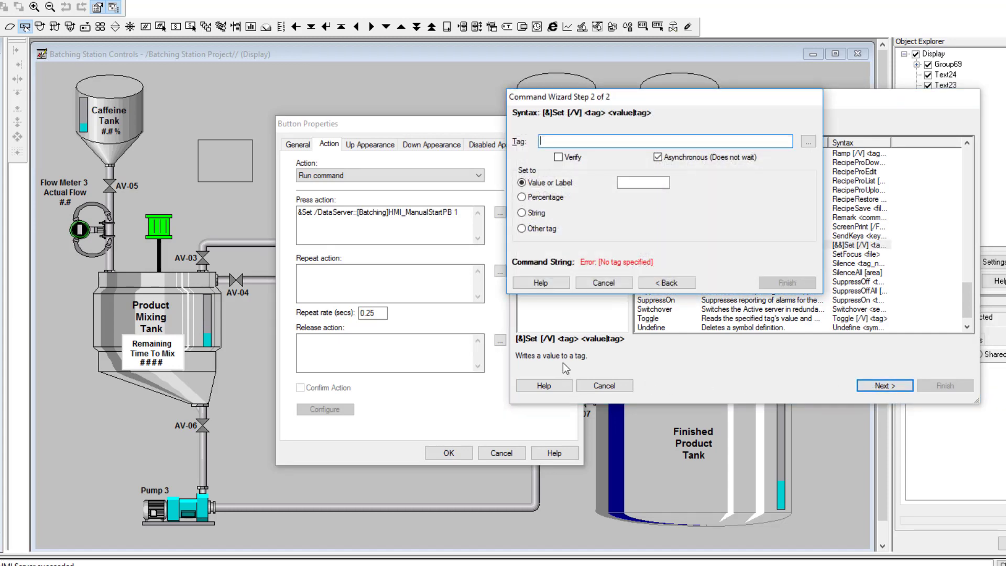
# - Assign the HMI_ManualStartPB tag to the release action's Set command, set its value to 0 and finish the command
pyautogui.click(808, 141)
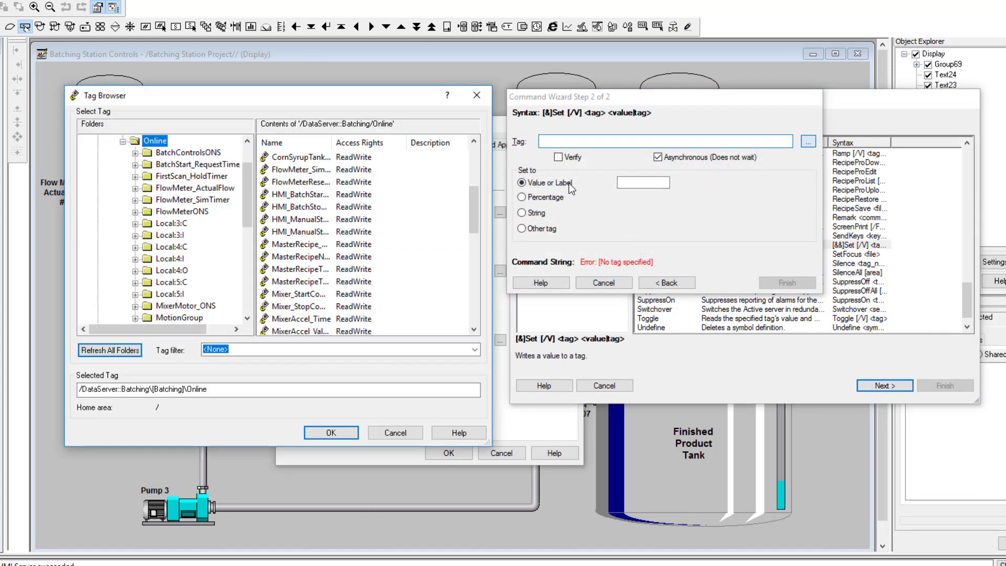
pyautogui.moveTo(333, 142); pyautogui.dragTo(391, 142)
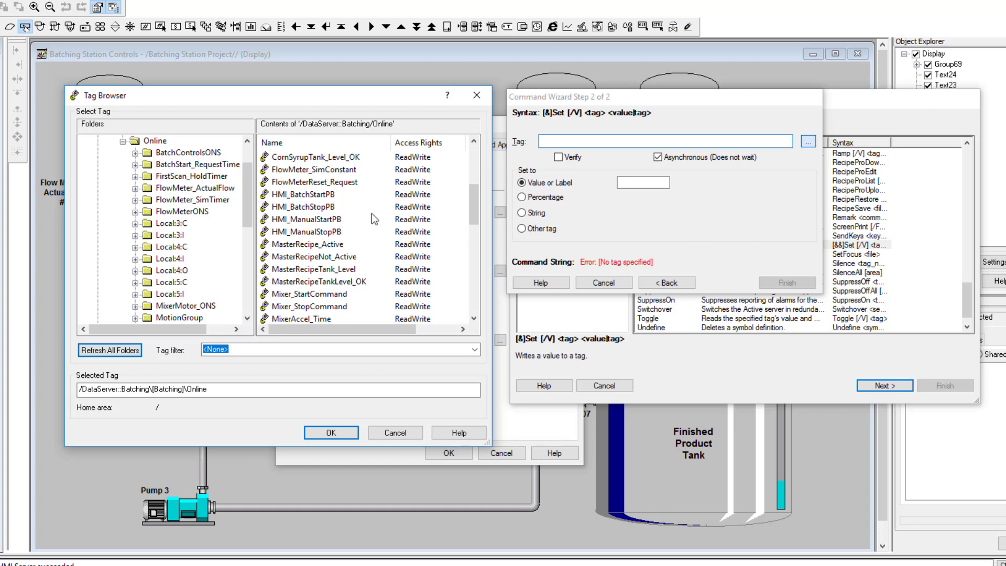
pyautogui.click(333, 220)
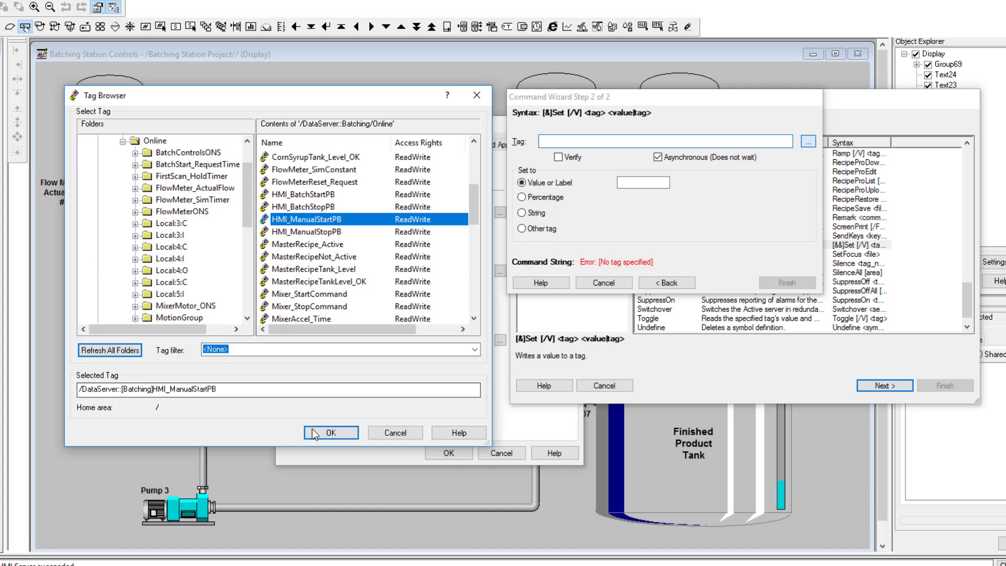
pyautogui.click(330, 432)
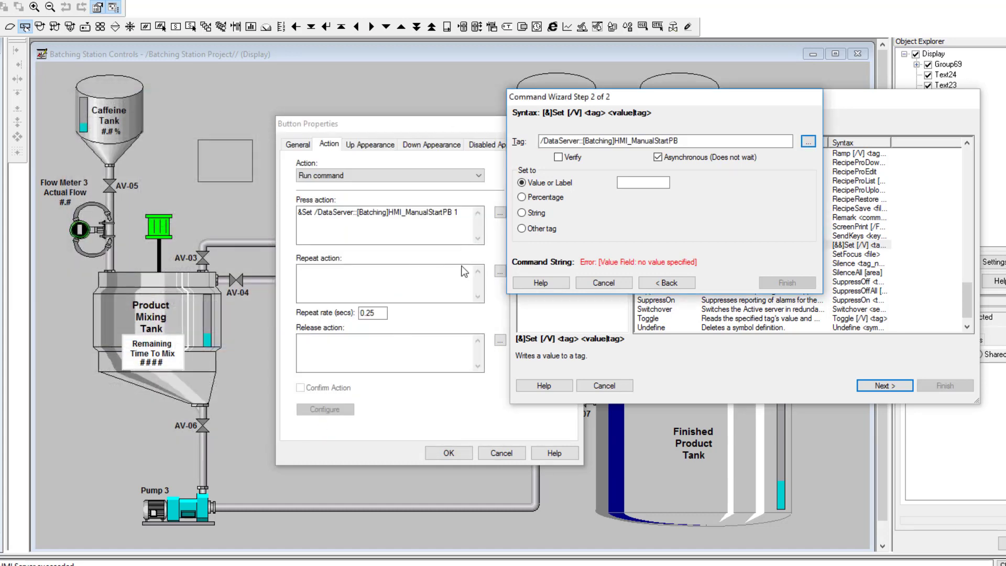
pyautogui.click(643, 182)
pyautogui.write('0')
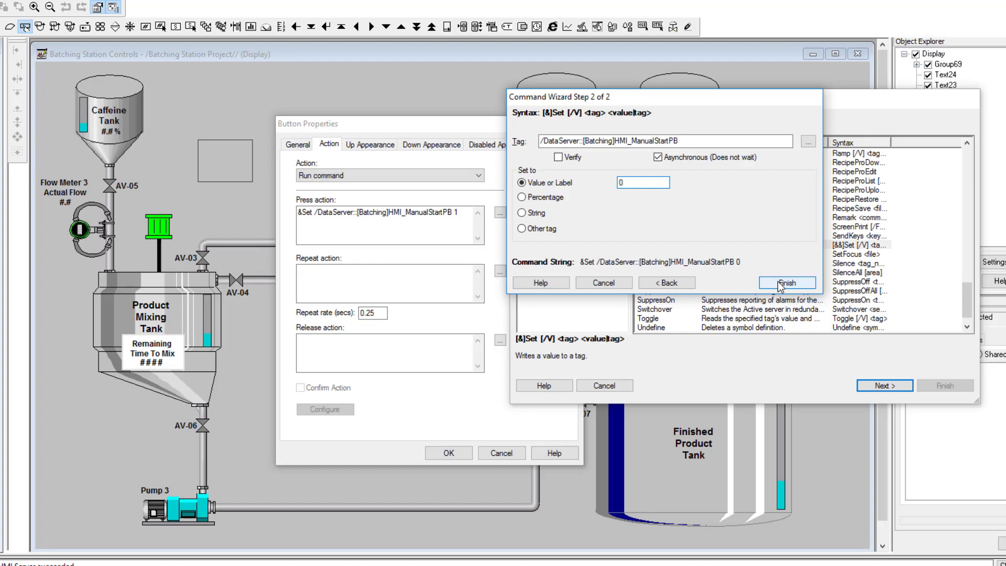
pyautogui.click(780, 284)
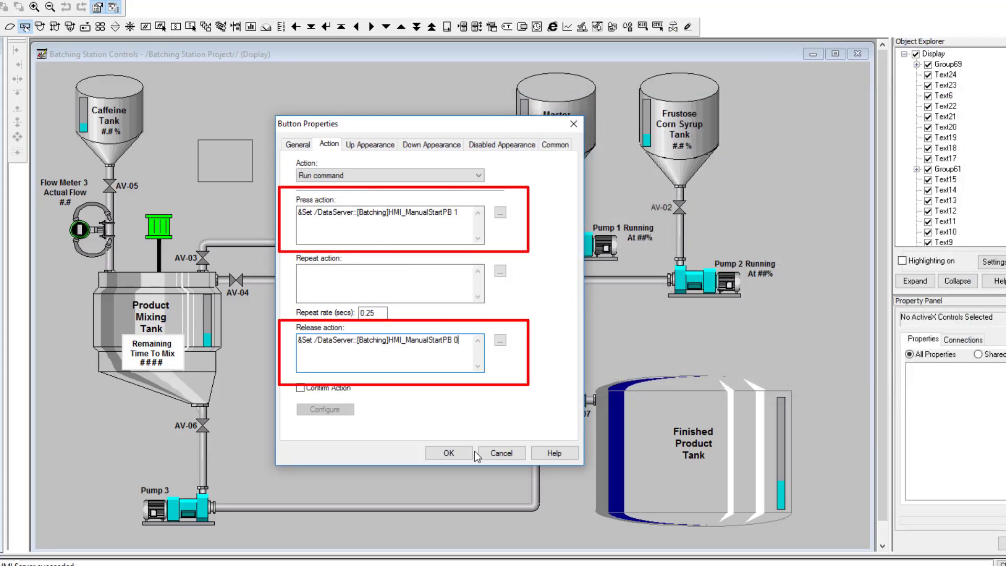
# - Caption the button's up appearance "Mixer Manual Start" in bold, with each word on its own line, and apply the properties
pyautogui.click(372, 145)
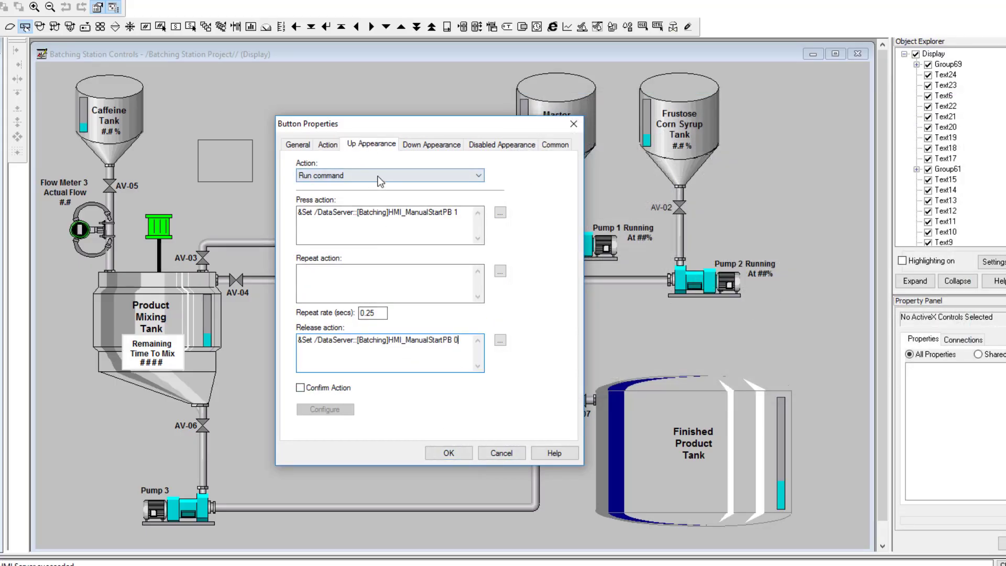
pyautogui.click(364, 270)
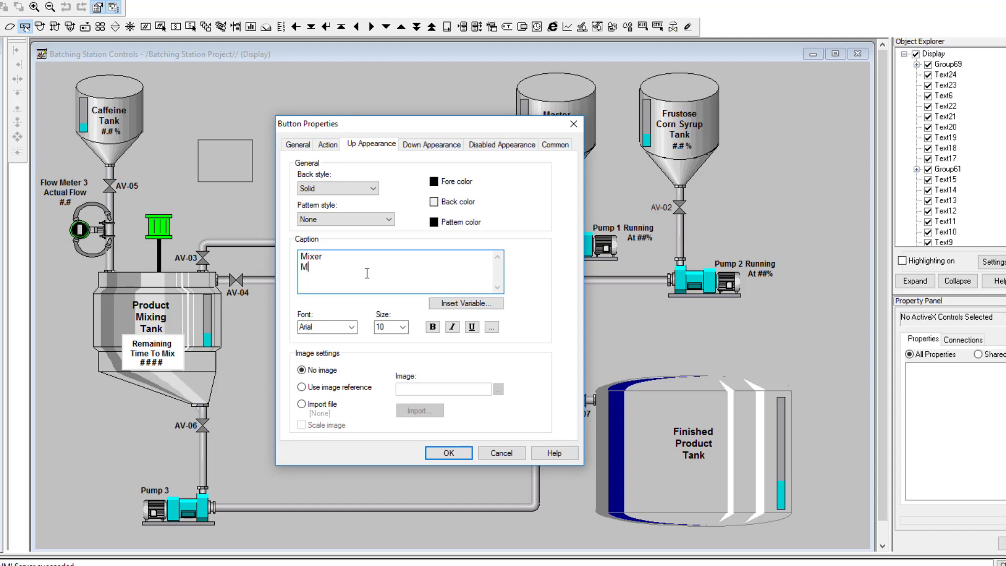
pyautogui.write('ai')
pyautogui.write('ual')
pyautogui.write('Start')
pyautogui.click(450, 452)
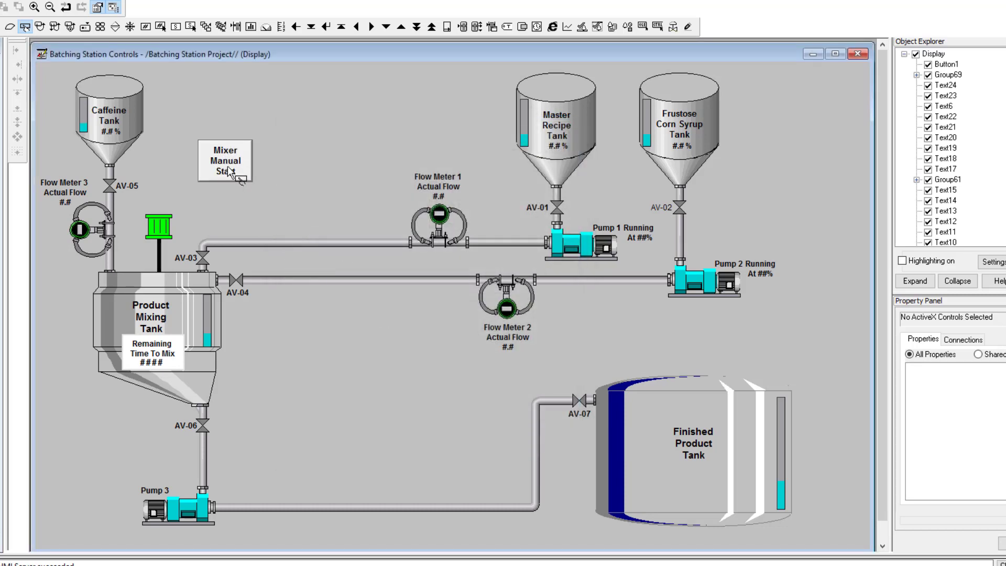
# - Reopen the Mixer Manual Start button's properties, separate its down appearance from the up appearance and give it a green fore color
pyautogui.doubleClick(230, 165)
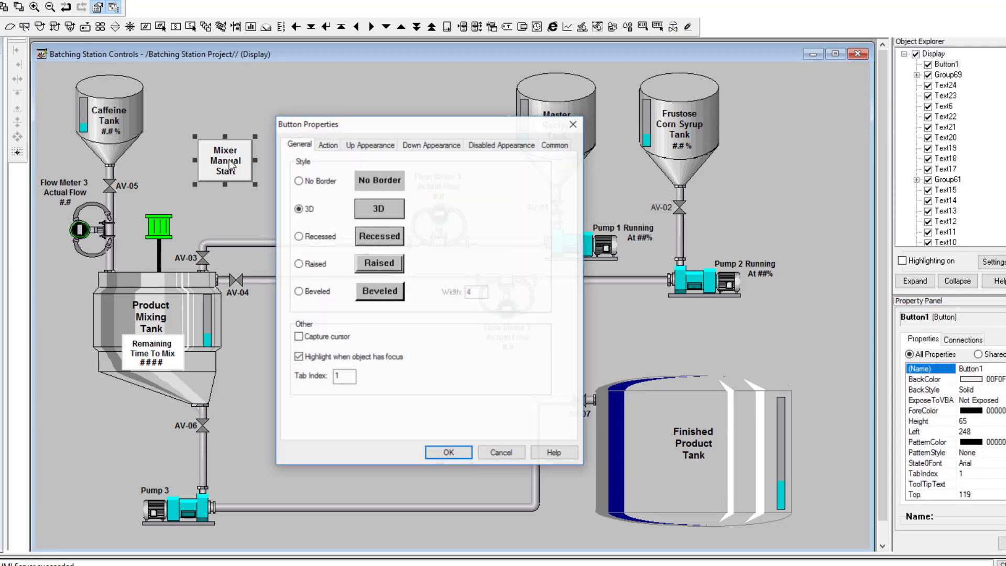
pyautogui.click(354, 149)
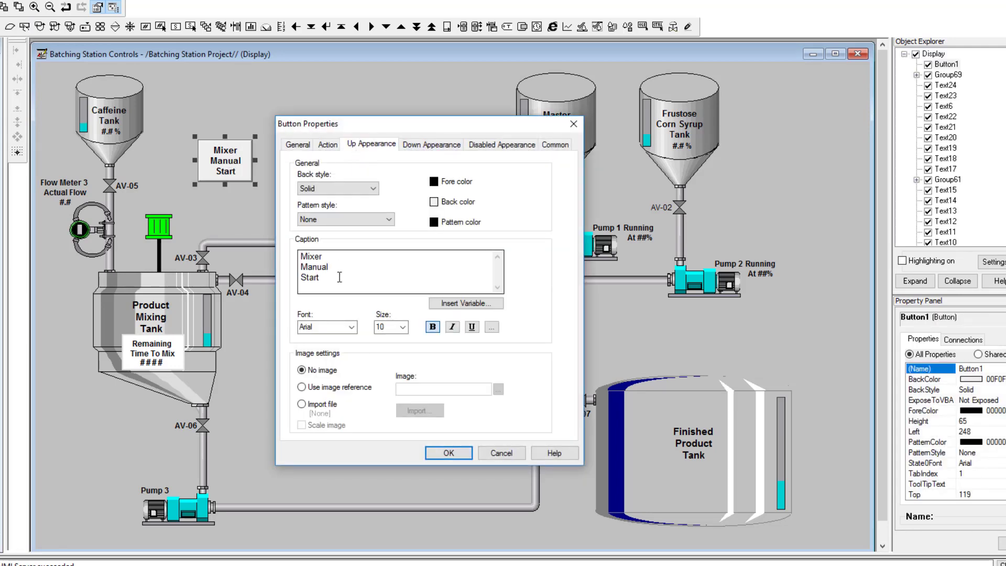
pyautogui.moveTo(339, 277); pyautogui.dragTo(299, 257)
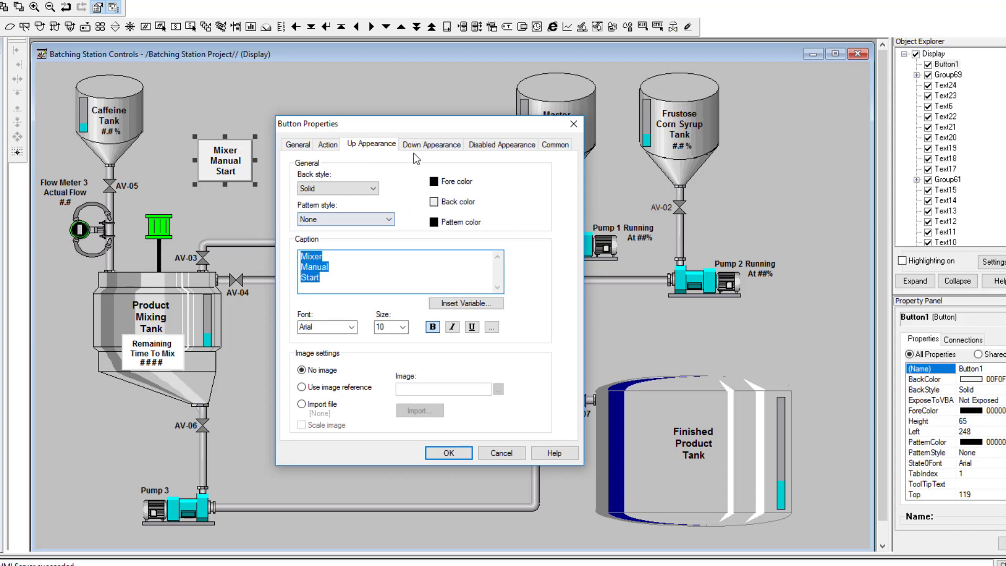
pyautogui.click(422, 145)
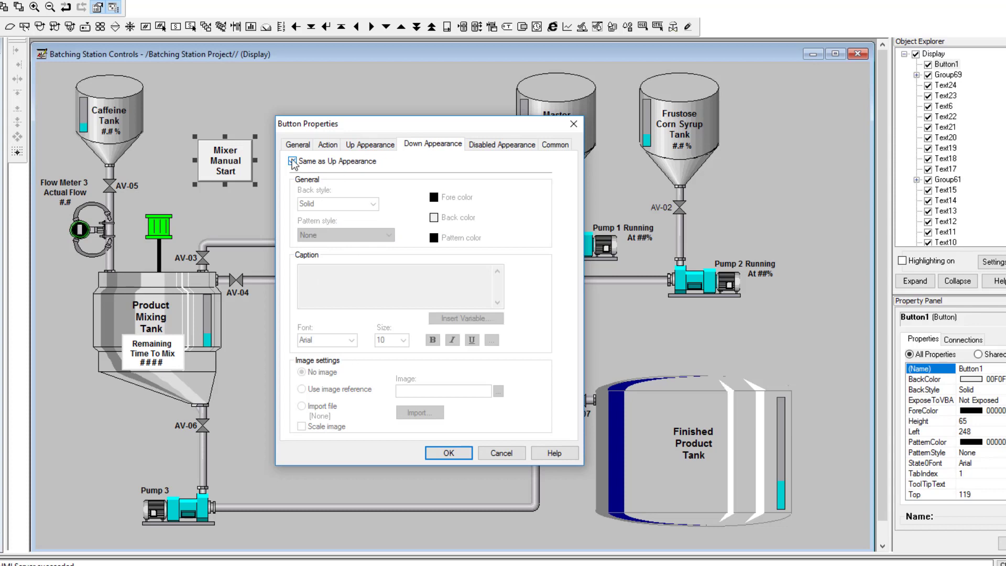
pyautogui.click(379, 145)
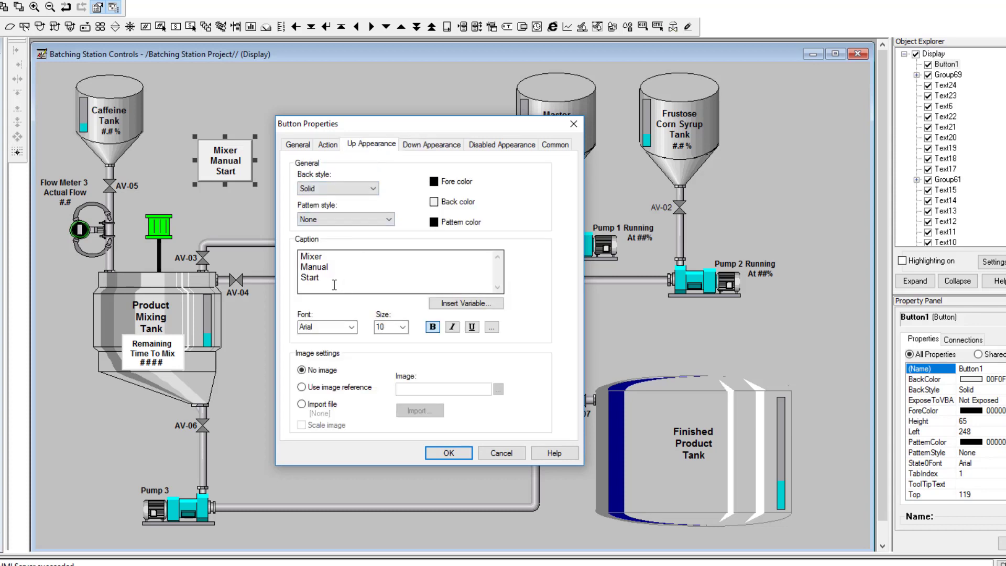
pyautogui.click(427, 145)
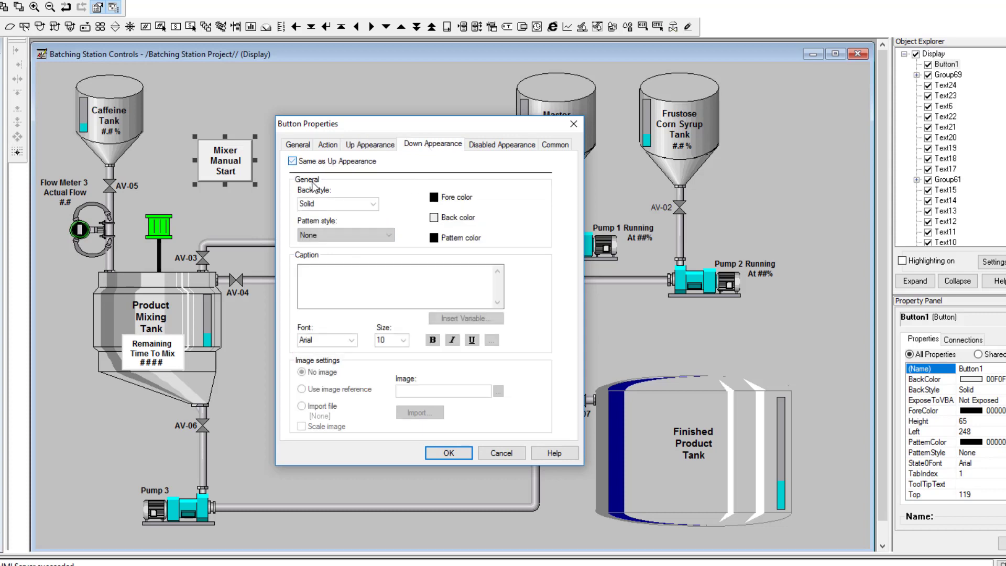
pyautogui.click(292, 161)
pyautogui.click(435, 199)
pyautogui.click(444, 208)
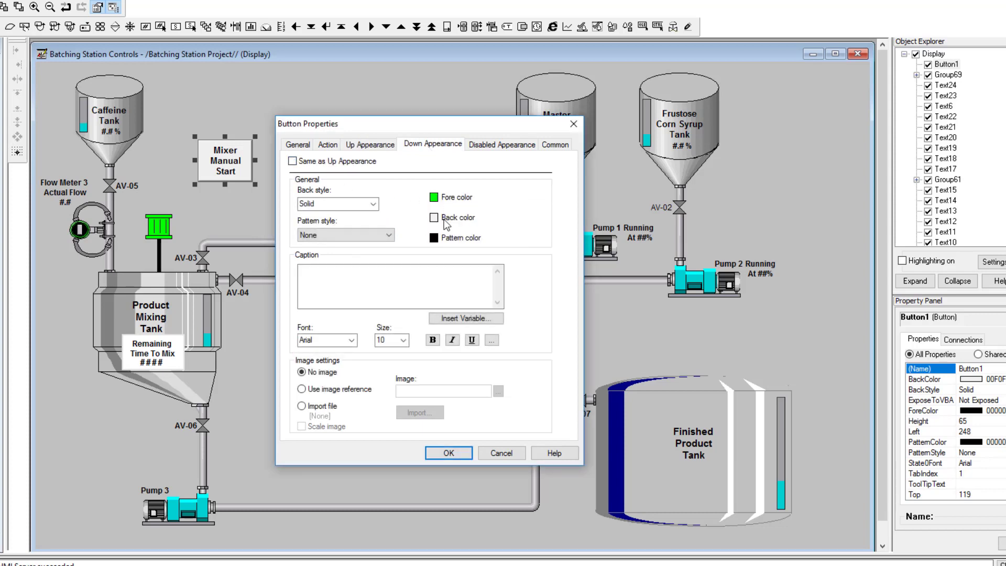
# - Copy the button's up-appearance caption into its down-appearance caption
pyautogui.click(393, 269)
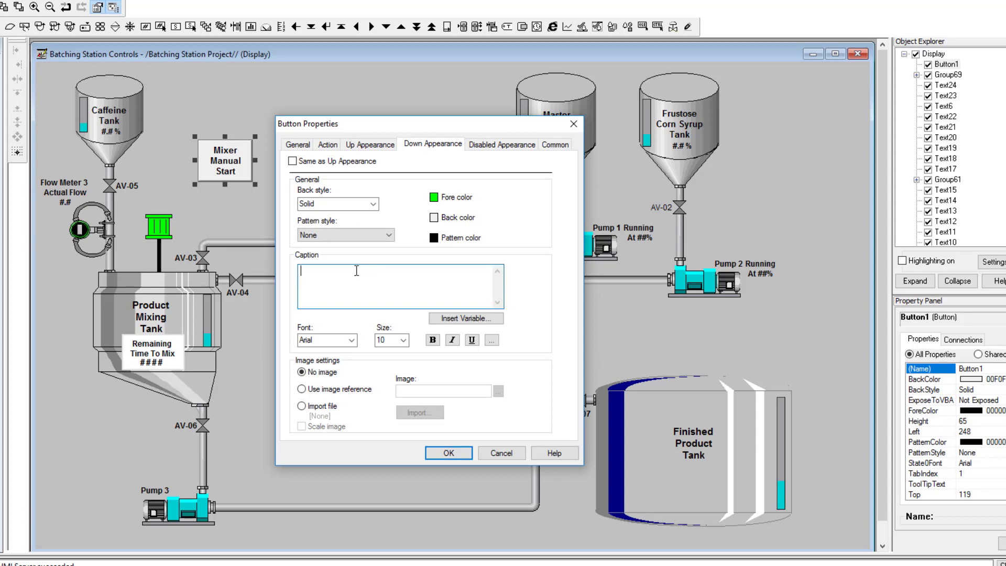
pyautogui.click(370, 145)
pyautogui.moveTo(321, 278); pyautogui.dragTo(300, 256)
pyautogui.hotkey('ctrl', 'c')
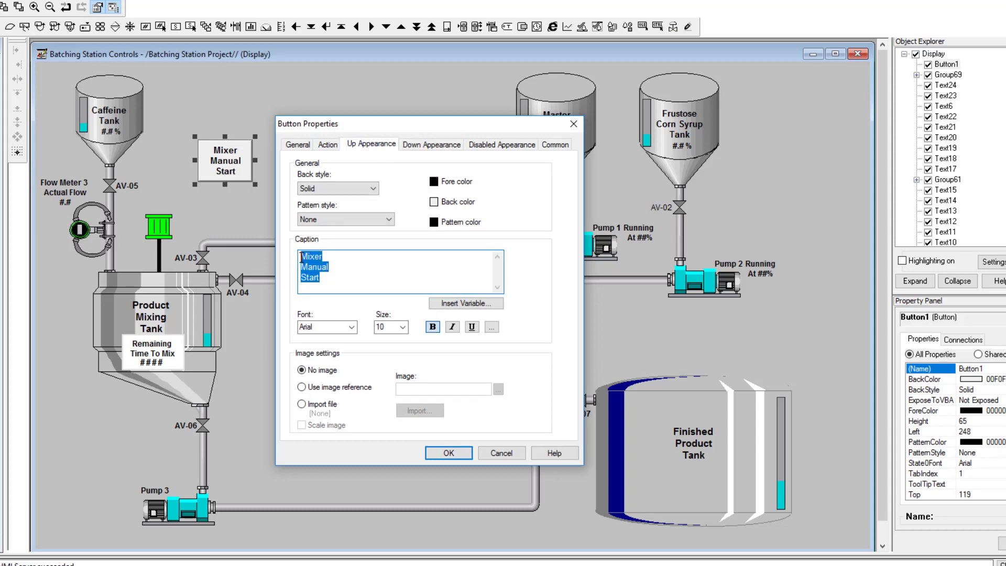
pyautogui.click(432, 144)
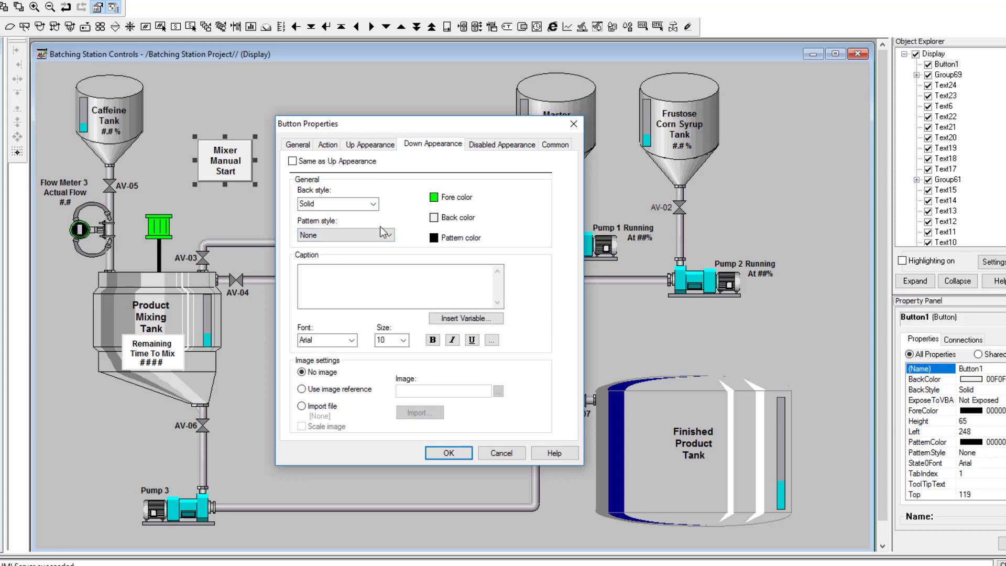
pyautogui.click(331, 287)
pyautogui.hotkey('ctrl', 'v')
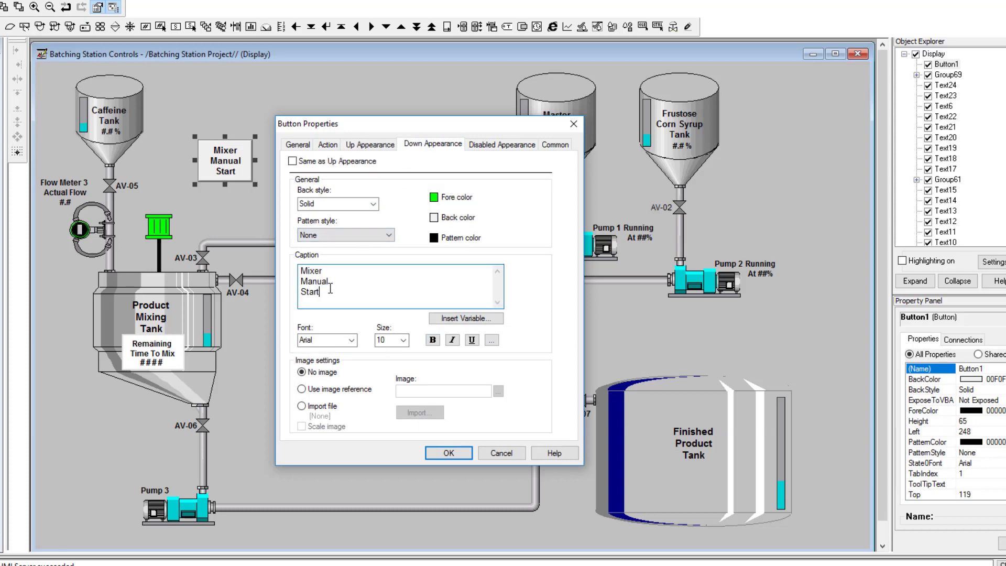
# - Replace the down-appearance caption with "Manual Start Pressed" and apply the button's properties
pyautogui.click(325, 291)
pyautogui.click(325, 290)
pyautogui.press('BackSpace')
pyautogui.press('BackSpace')
pyautogui.press('BackSpace')
pyautogui.press('BackSpace')
pyautogui.press('BackSpace')
pyautogui.press('BackSpace')
pyautogui.press('BackSpace')
pyautogui.press('BackSpace')
pyautogui.press('BackSpace')
pyautogui.press('BackSpace')
pyautogui.press('BackSpace')
pyautogui.press('BackSpace')
pyautogui.press('BackSpace')
pyautogui.press('BackSpace')
pyautogui.press('BackSpace')
pyautogui.press('BackSpace')
pyautogui.press('BackSpace')
pyautogui.write('Man')
pyautogui.press('BackSpace')
pyautogui.press('BackSpace')
pyautogui.write('nual ')
pyautogui.write('Star')
pyautogui.click(369, 148)
pyautogui.click(328, 145)
pyautogui.click(298, 144)
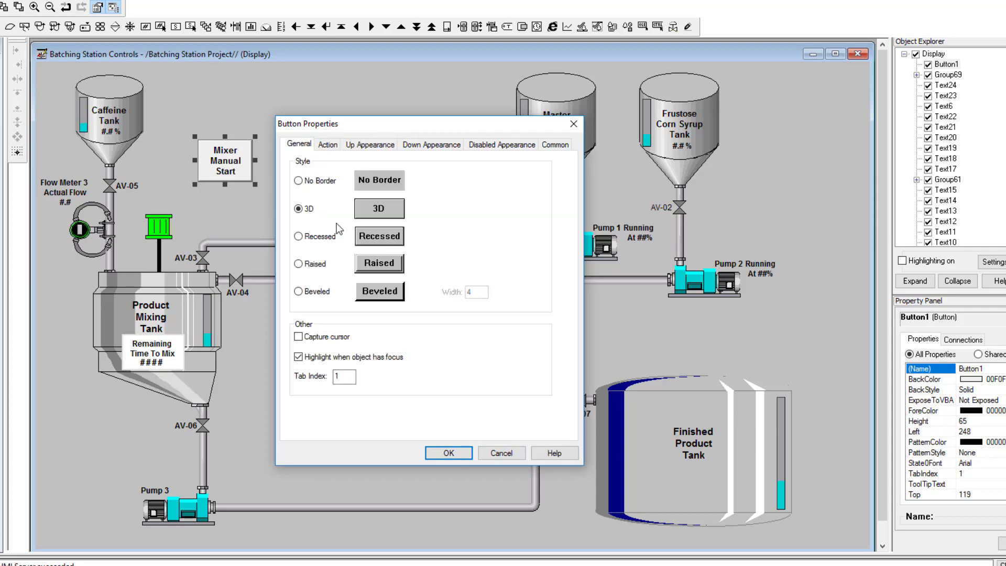
pyautogui.click(448, 453)
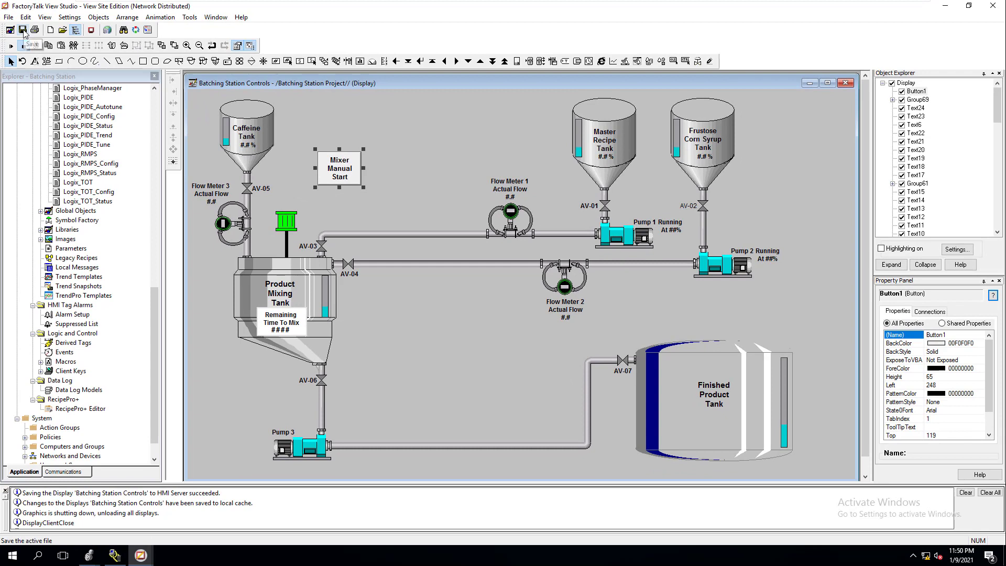
# - Save the Batching Station Controls display and try the Mixer Manual Start button in a test run of the display
pyautogui.click(23, 31)
pyautogui.click(11, 46)
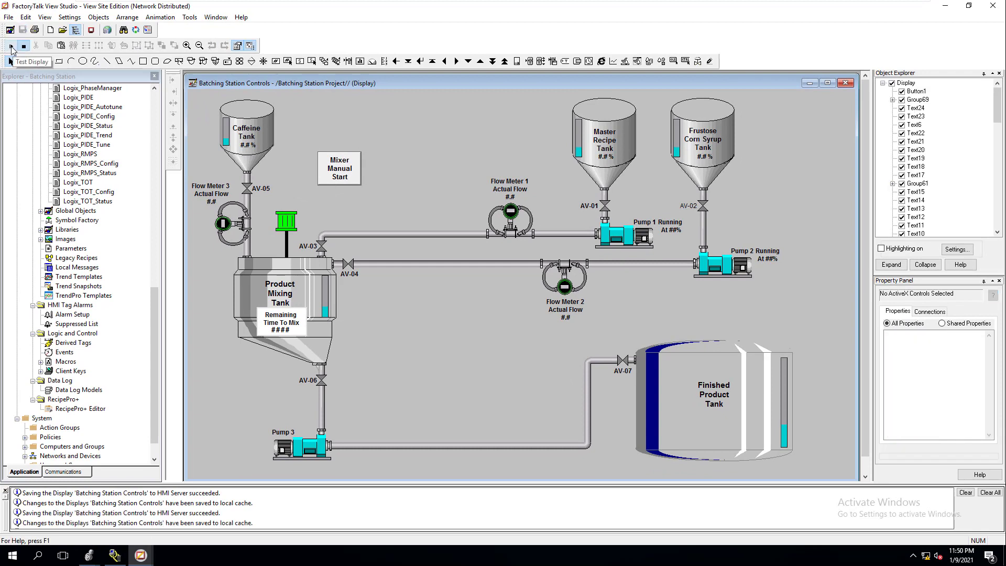
pyautogui.click(339, 179)
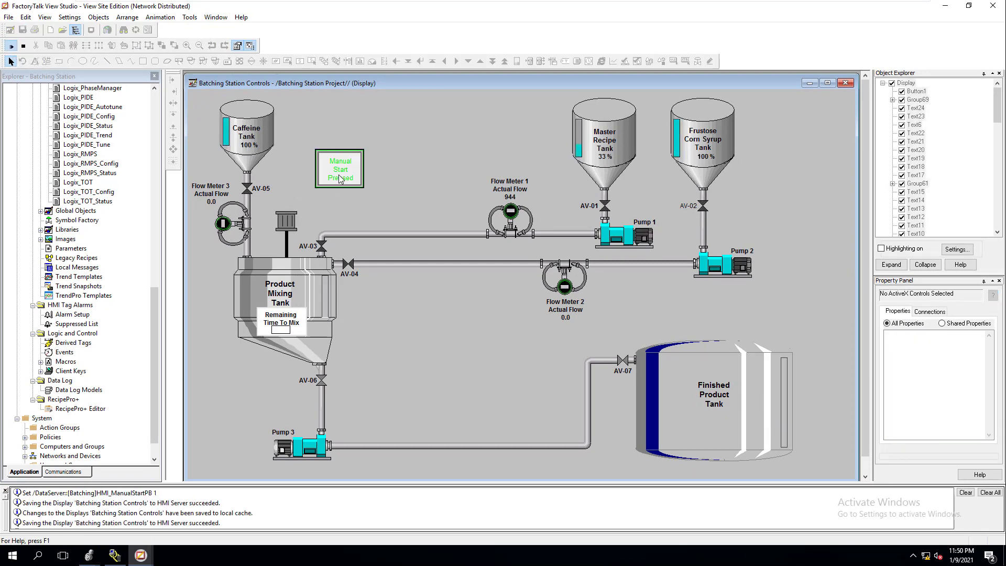
pyautogui.click(341, 185)
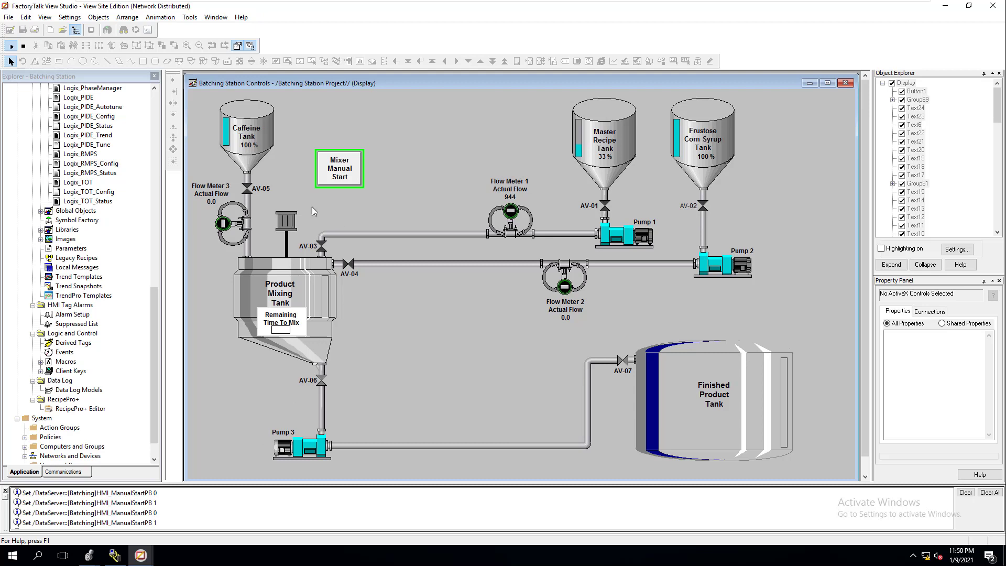
pyautogui.click(343, 168)
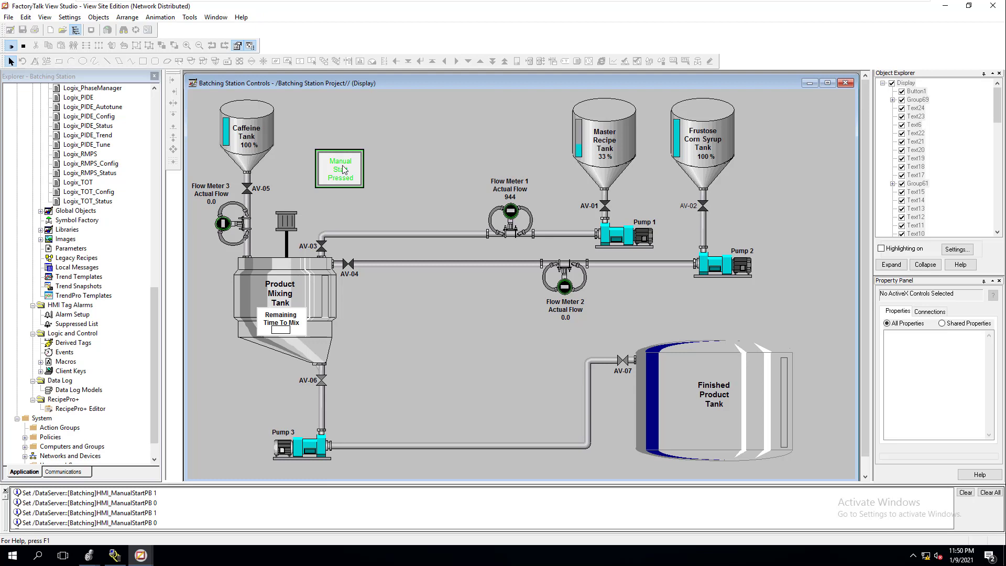
pyautogui.click(343, 167)
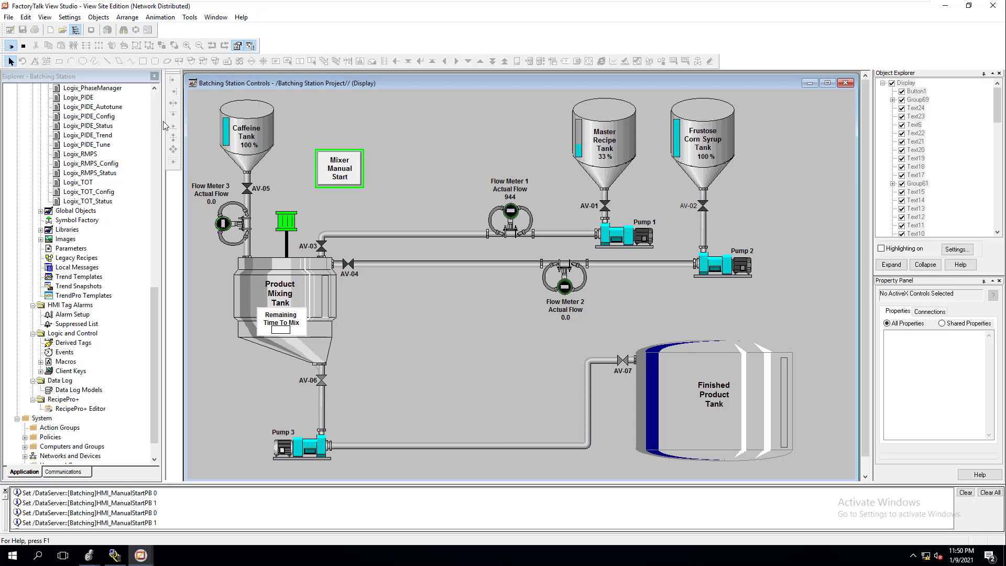
pyautogui.click(23, 46)
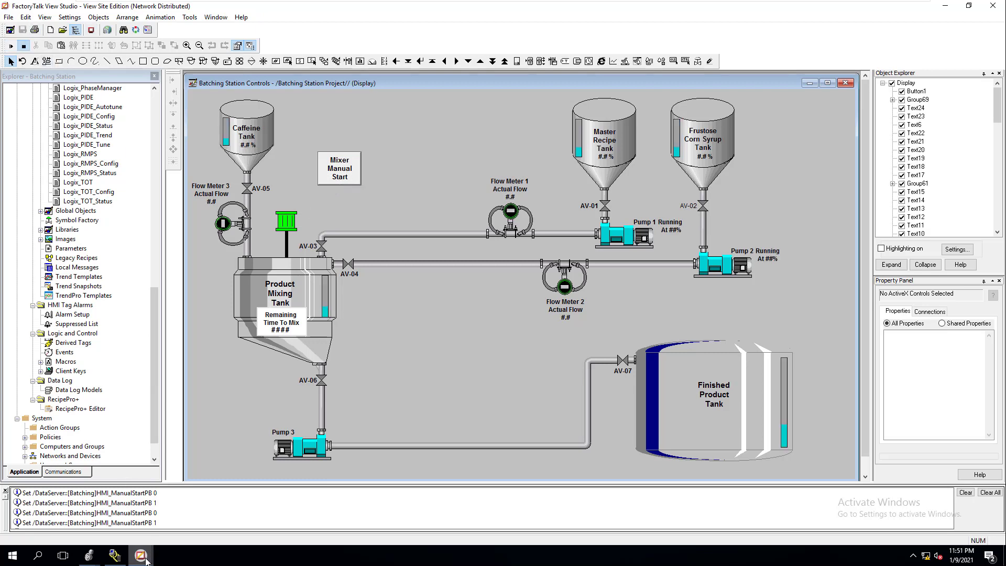
# - Switch to Logix Designer and examine the mixer start, stop and speed rungs in _4Batch_MotorControls_Routine
pyautogui.moveTo(88, 556)
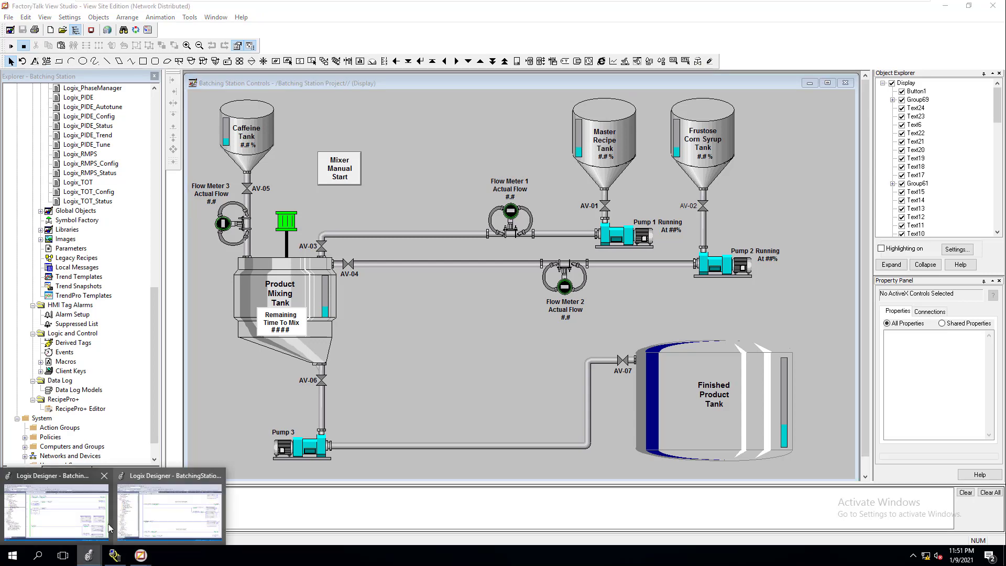
pyautogui.click(85, 516)
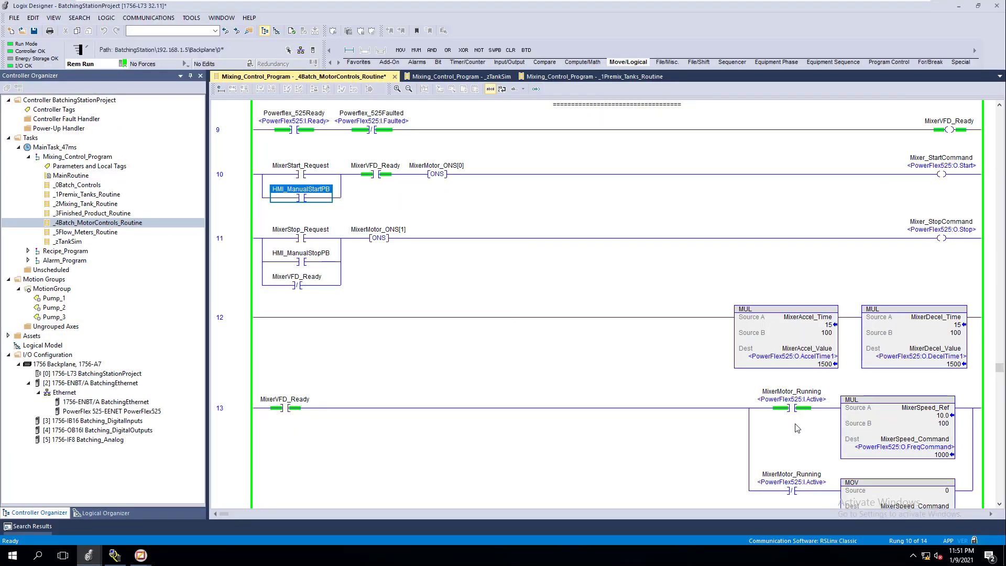
pyautogui.scroll(-1, 838, 414)
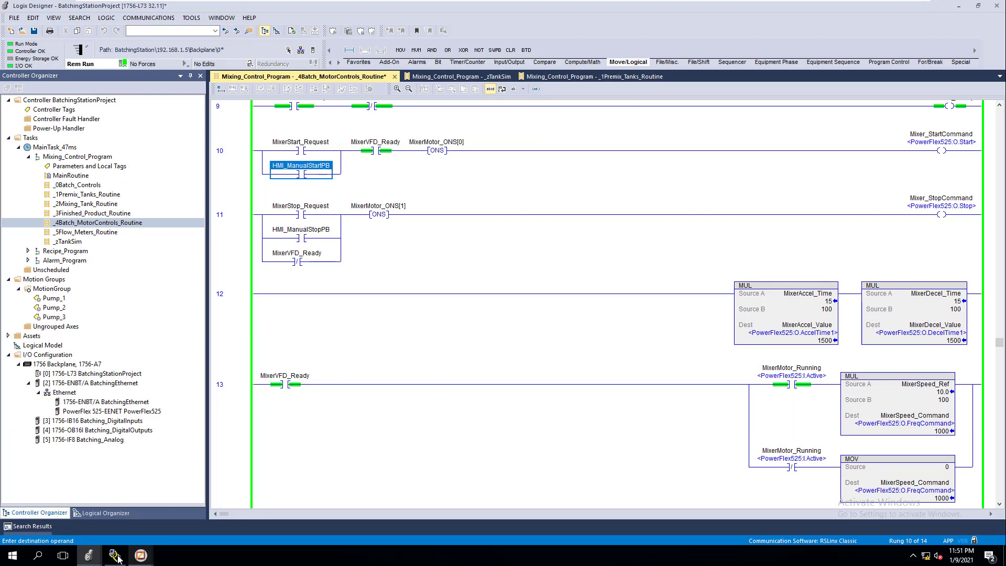
# - Switch back to FactoryTalk View Studio, duplicate the Mixer Manual Start button and place the copy directly to the right of the original
pyautogui.click(142, 555)
pyautogui.click(118, 507)
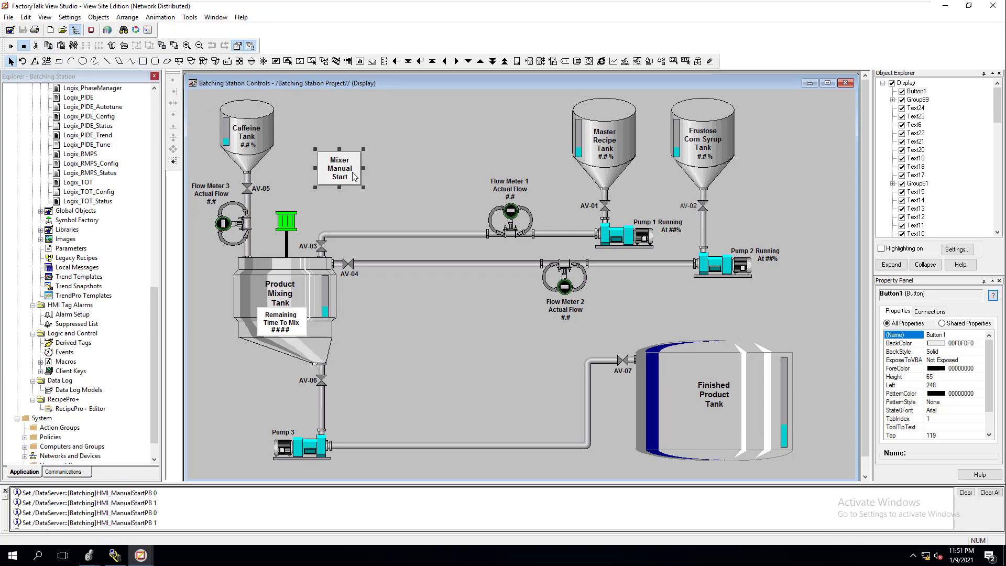
pyautogui.hotkey('ctrl', 'c')
pyautogui.hotkey('ctrl', 'v')
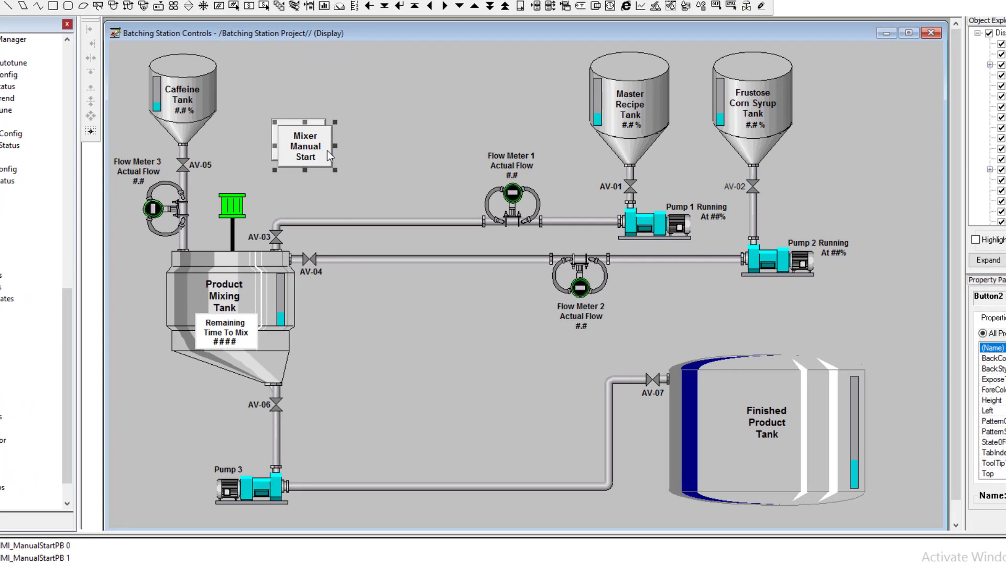
pyautogui.moveTo(355, 177); pyautogui.dragTo(374, 143)
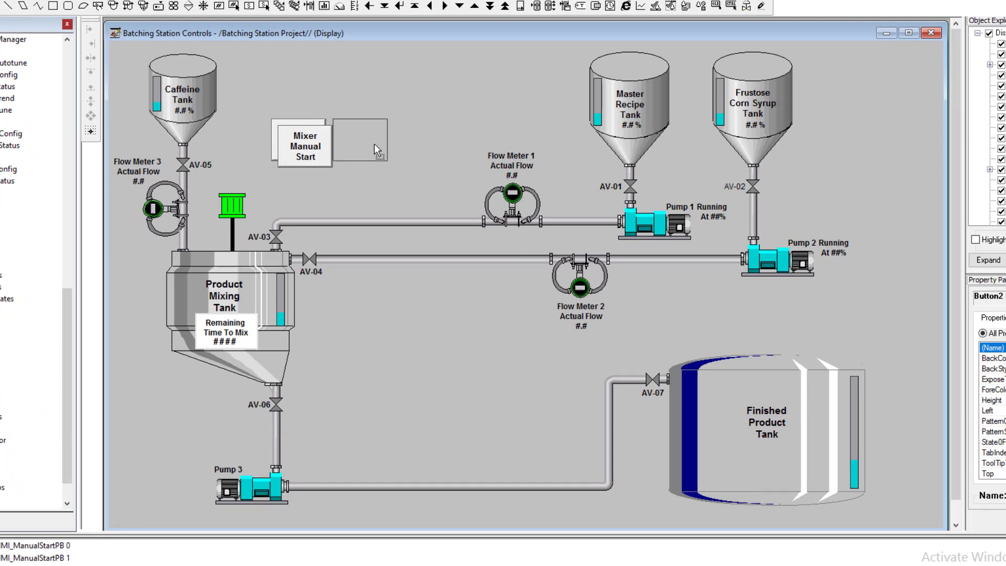
# - Change the copied button's press action so that it sets HMI_ManualStopPB to 1
pyautogui.doubleClick(374, 146)
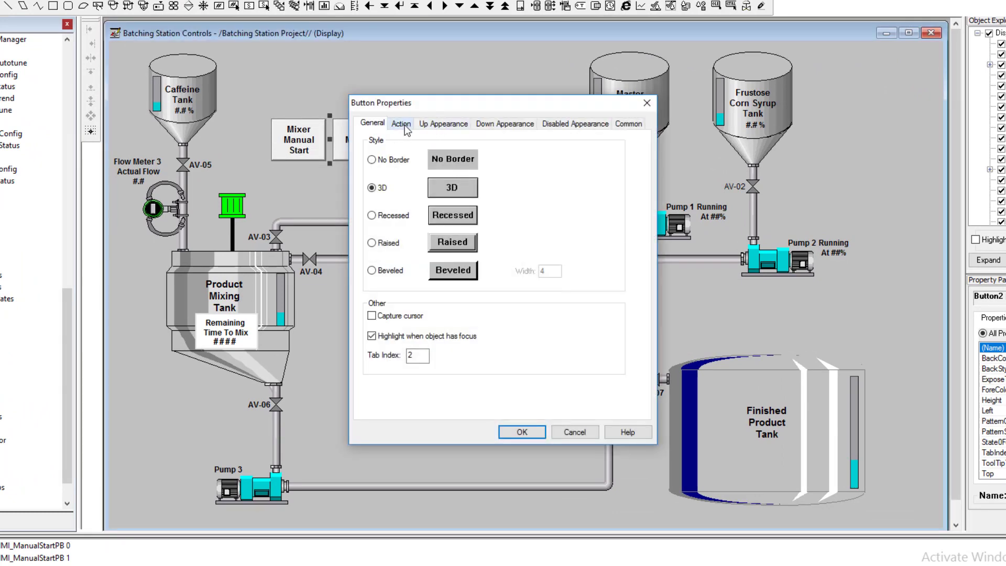
pyautogui.click(402, 125)
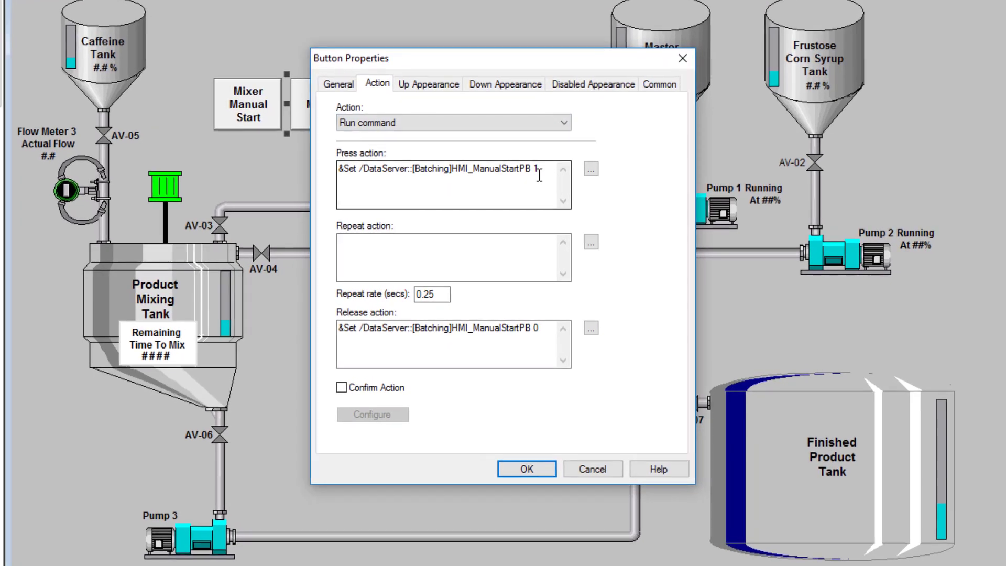
pyautogui.click(520, 168)
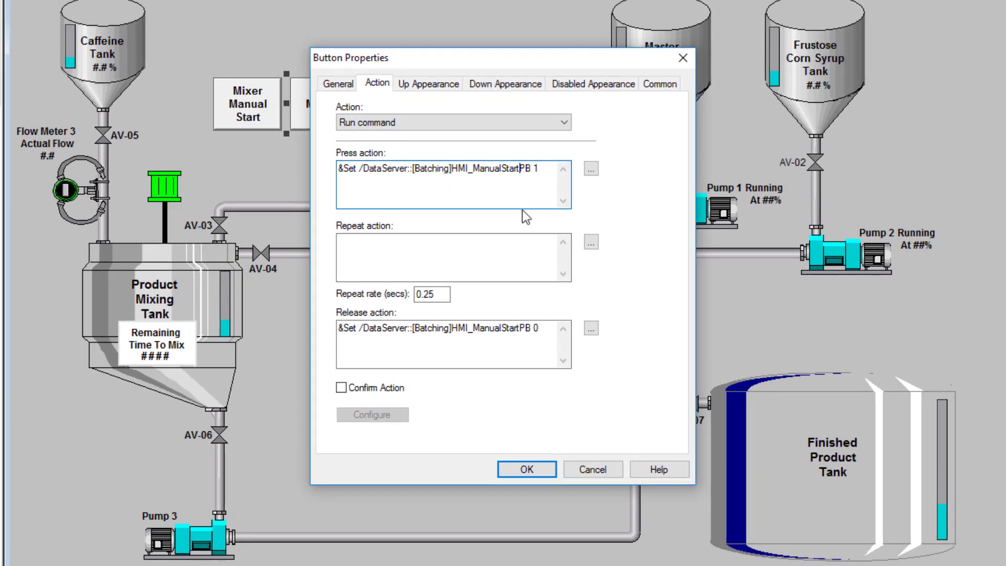
pyautogui.press('BackSpace')
pyautogui.press('BackSpace')
pyautogui.press('BackSpace')
pyautogui.write('op')
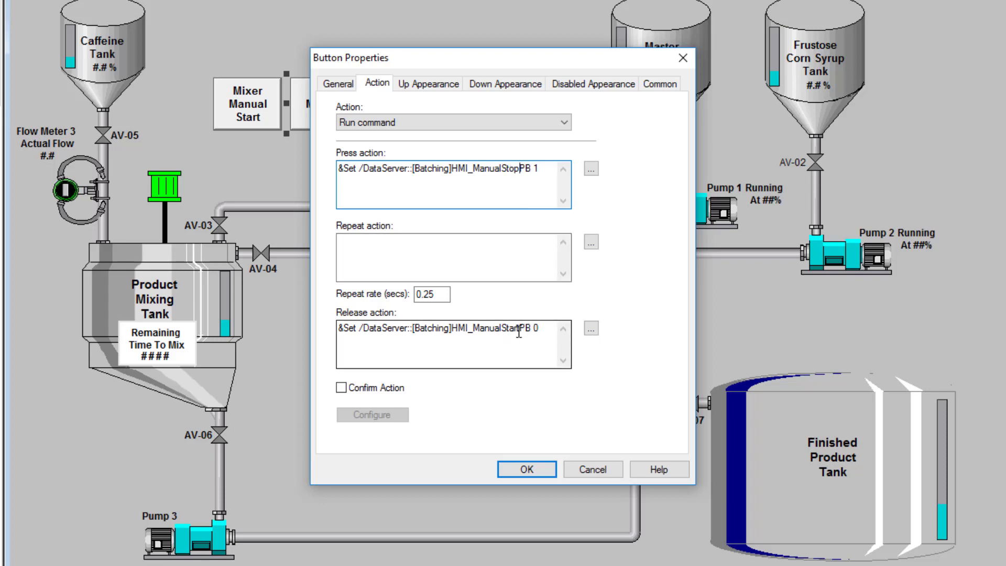
# - Change the copied button's release action to set HMI_ManualStopPB to 0 and accept the properties
pyautogui.click(521, 330)
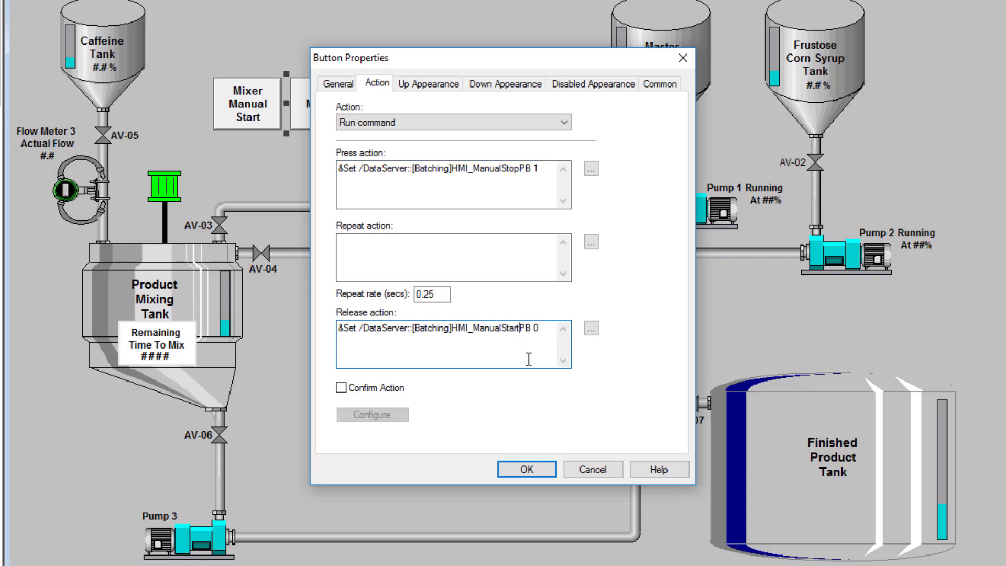
pyautogui.press('BackSpace')
pyautogui.press('BackSpace')
pyautogui.press('BackSpace')
pyautogui.write('op')
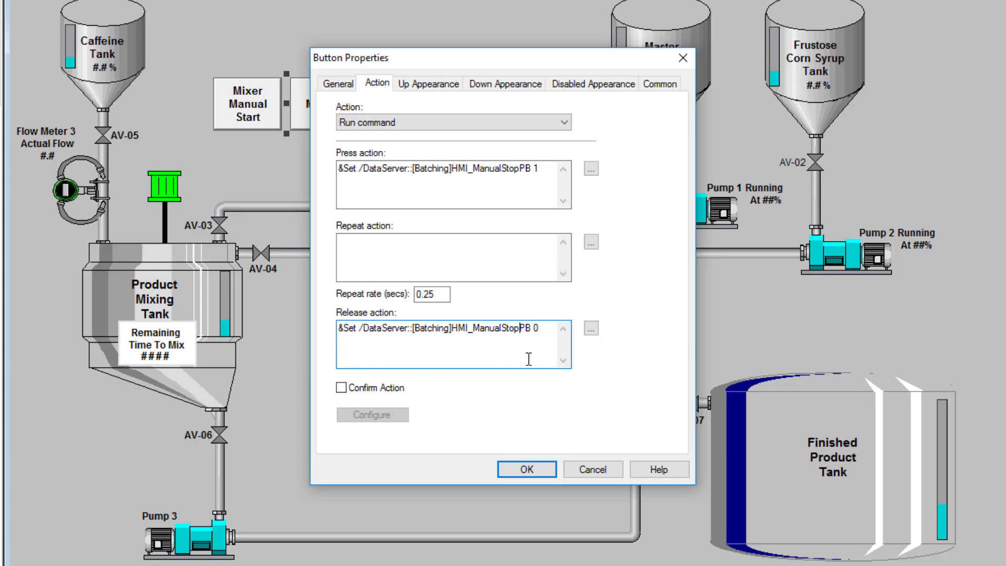
pyautogui.click(527, 470)
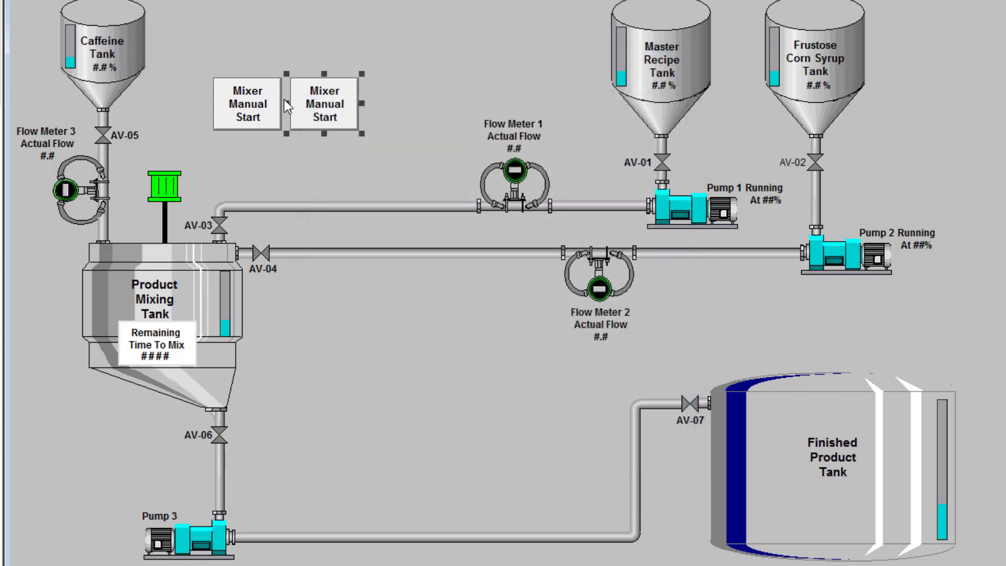
# - Reopen the copied button's properties and change its up-appearance caption to "Mixer Manual Stop"
pyautogui.doubleClick(334, 112)
pyautogui.click(426, 85)
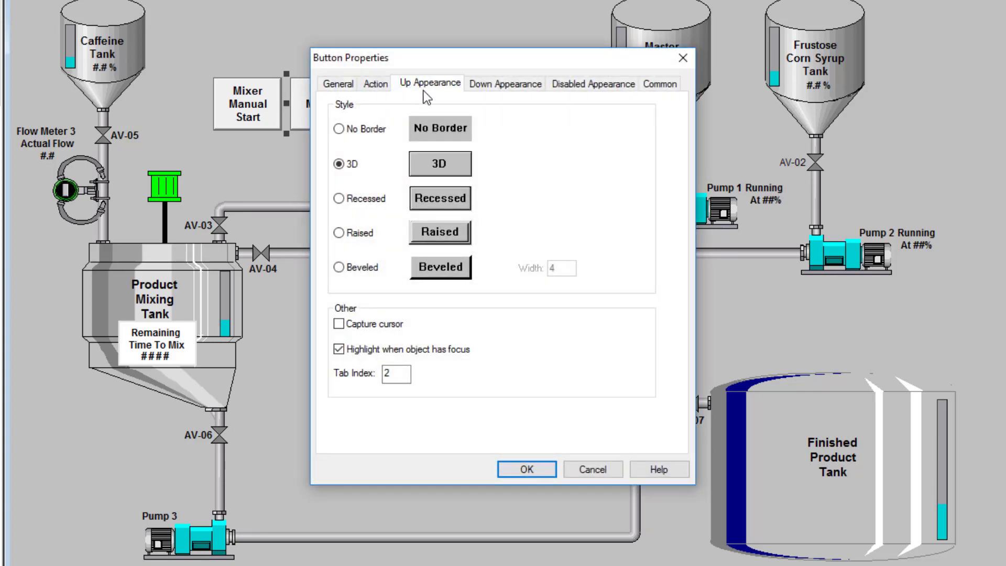
pyautogui.click(377, 250)
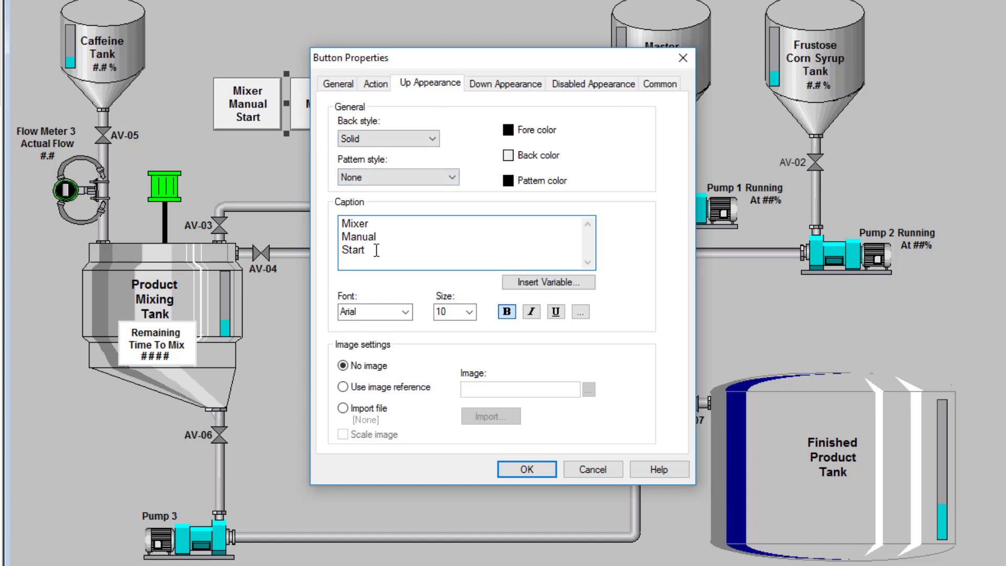
pyautogui.press('BackSpace')
pyautogui.press('BackSpace')
pyautogui.press('BackSpace')
pyautogui.write('op')
# - Change the copied button's down-appearance caption to "Manual Stop Pressed" and review both appearance captions
pyautogui.click(490, 90)
pyautogui.click(378, 245)
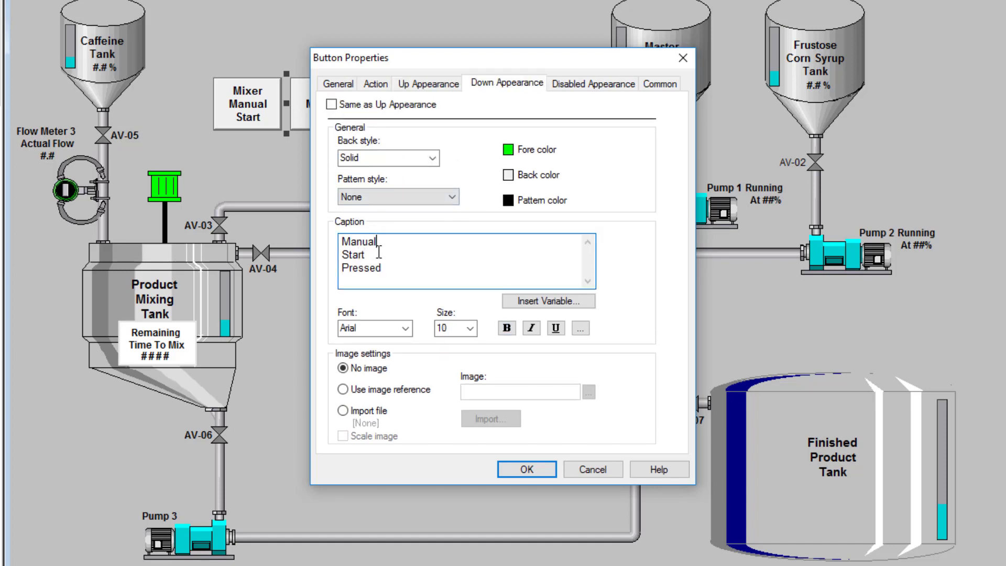
pyautogui.click(369, 254)
pyautogui.press('BackSpace')
pyautogui.press('BackSpace')
pyautogui.write('op')
pyautogui.click(455, 88)
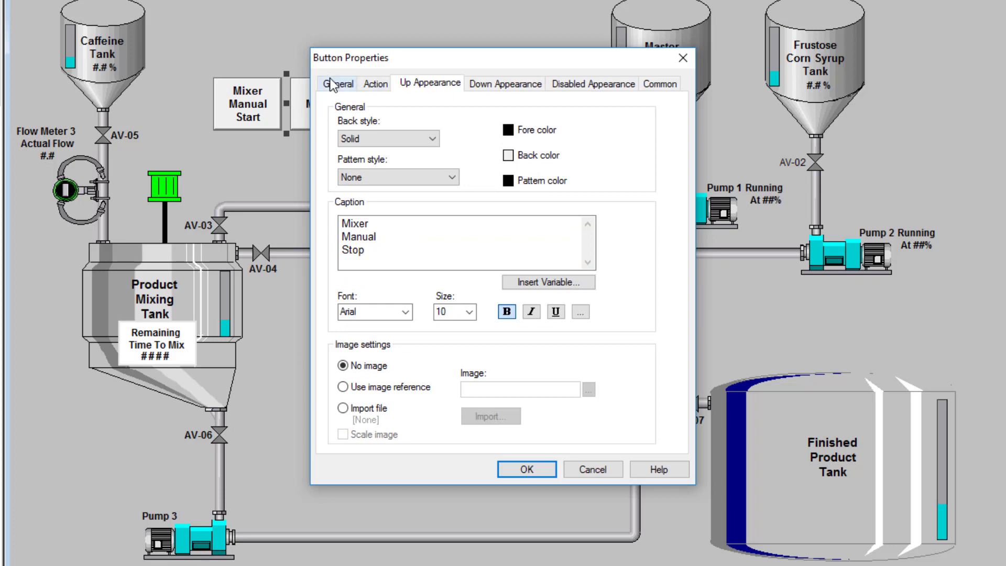
pyautogui.click(483, 85)
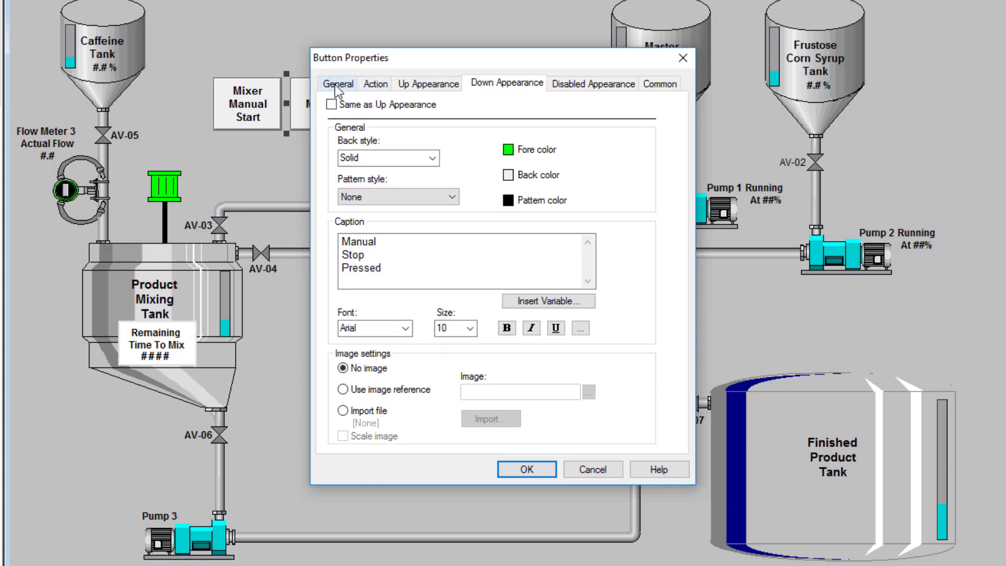
pyautogui.click(426, 88)
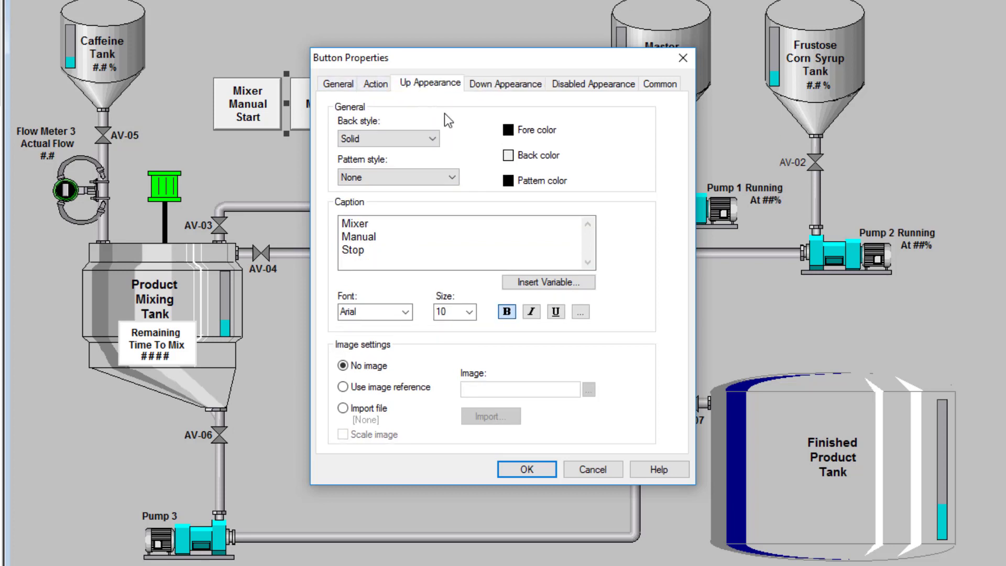
# - Set the stop button's down appearance to a black fore color and red back color, and accept the properties
pyautogui.click(480, 86)
pyautogui.click(508, 151)
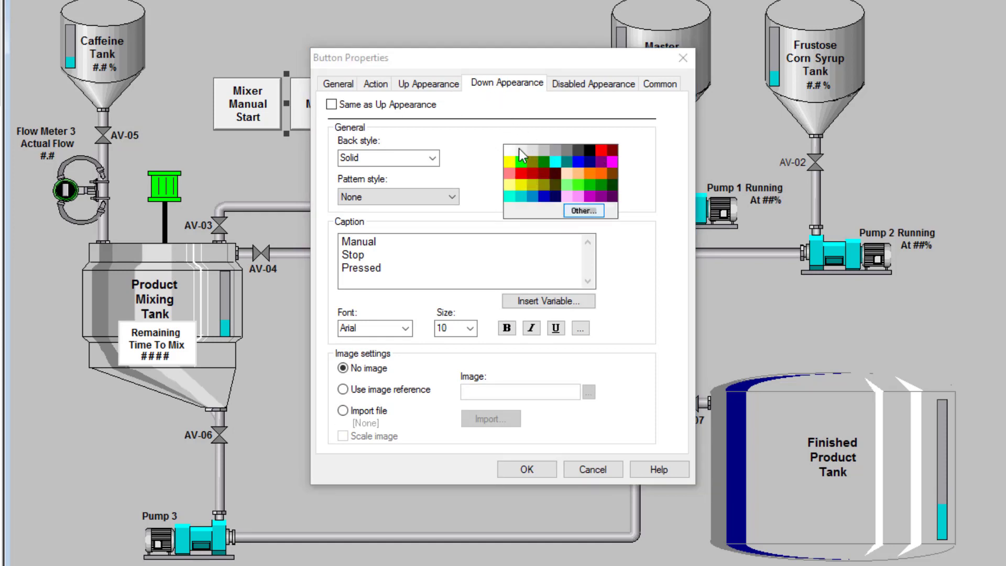
pyautogui.click(588, 152)
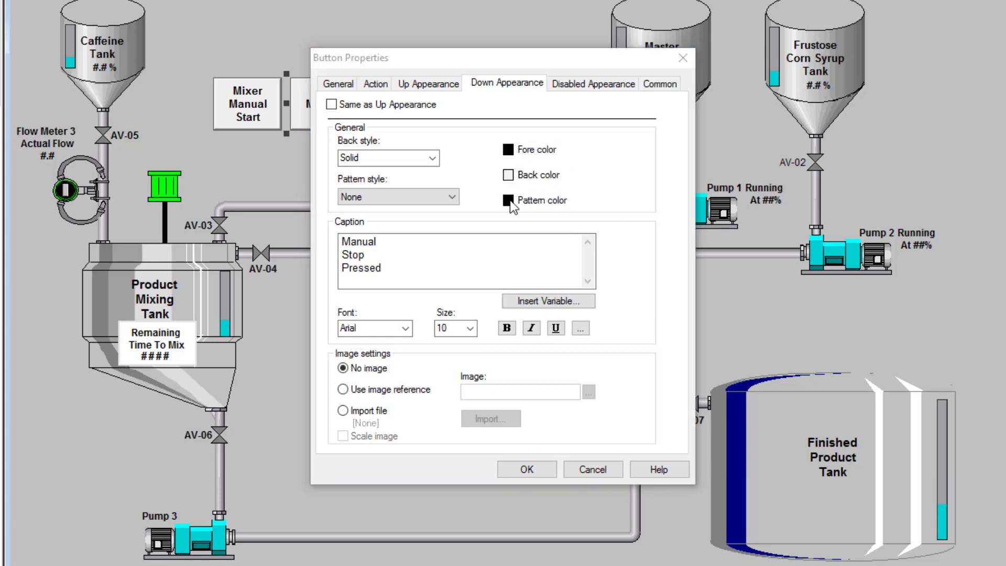
pyautogui.click(509, 175)
pyautogui.click(509, 175)
pyautogui.click(508, 176)
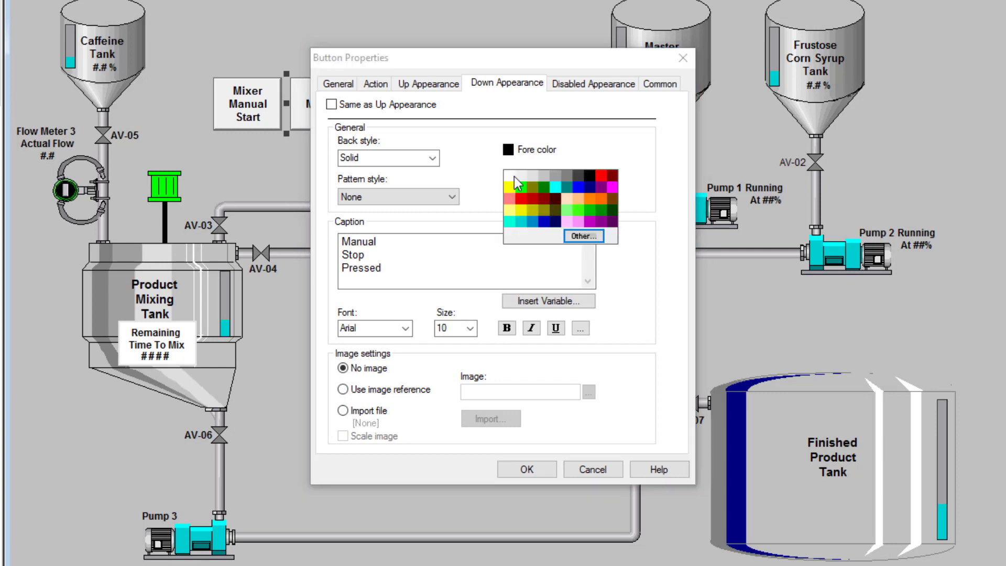
pyautogui.click(601, 175)
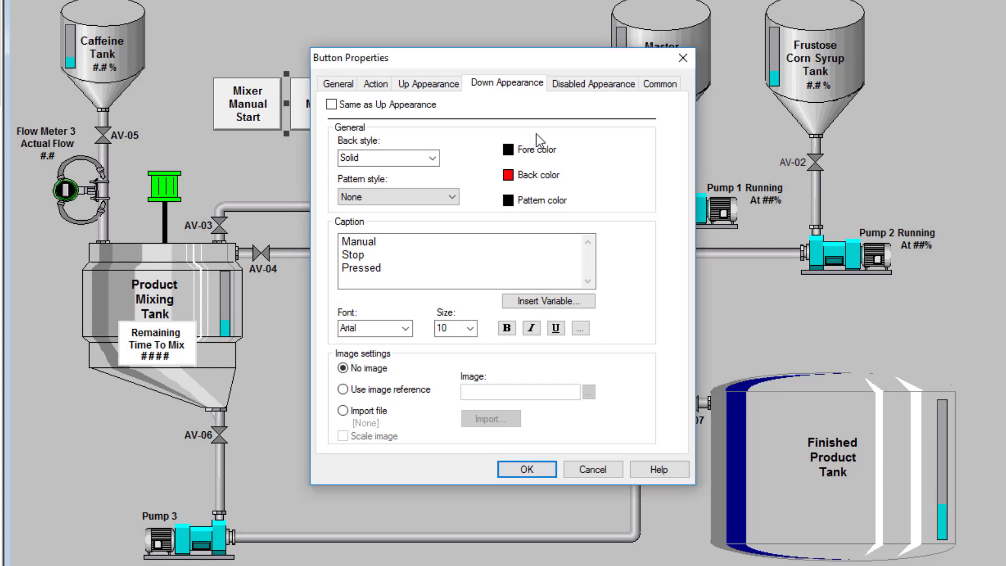
pyautogui.click(417, 87)
pyautogui.click(524, 470)
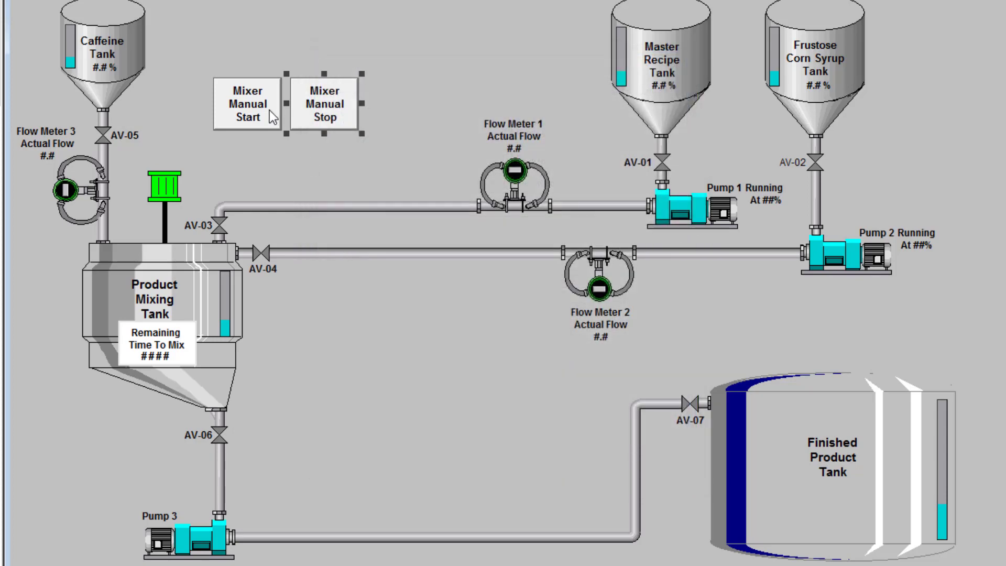
# - Set the Mixer Manual Start button's down appearance to a black fore color and green pattern color, and accept the properties
pyautogui.click(269, 110)
pyautogui.doubleClick(269, 110)
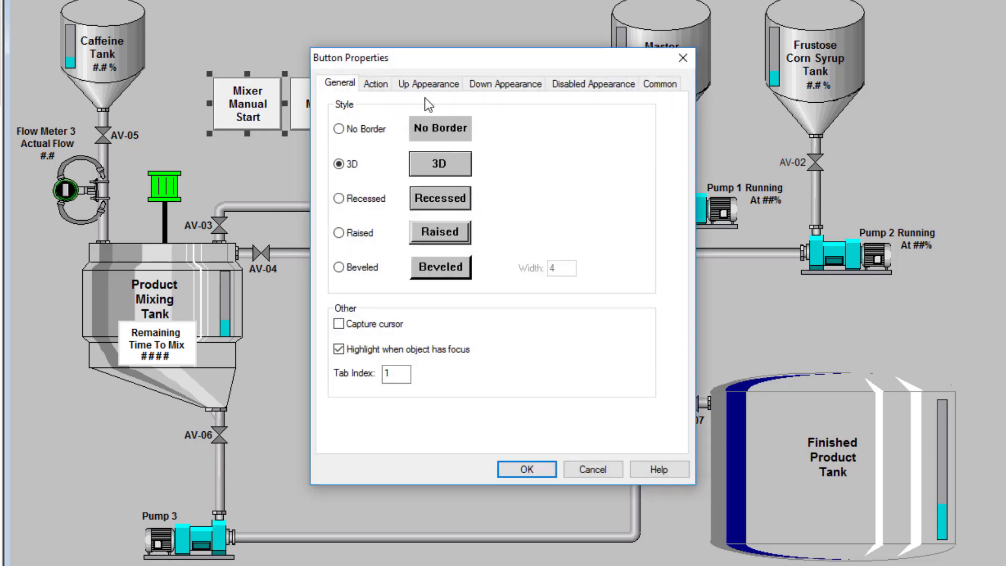
pyautogui.click(533, 86)
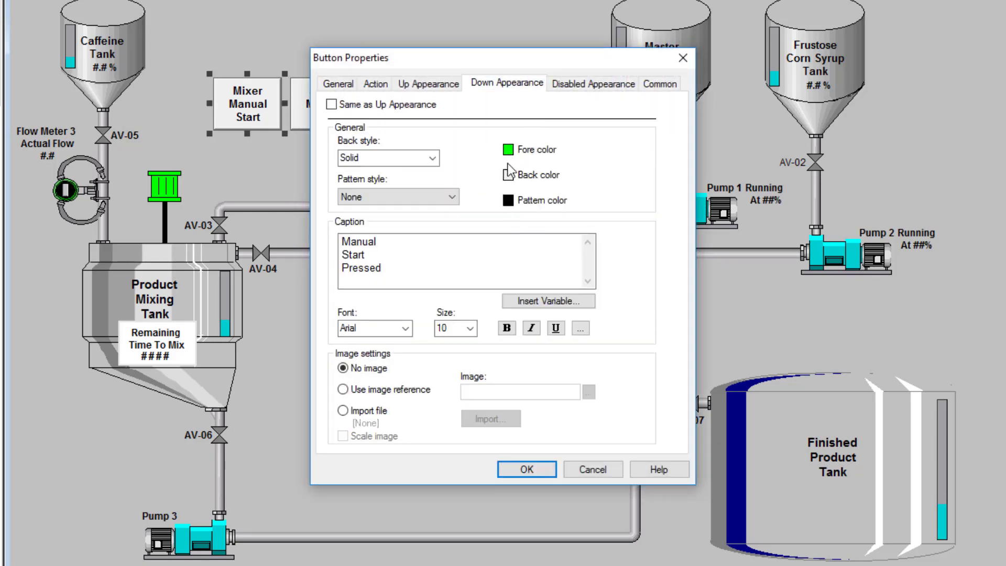
pyautogui.click(508, 151)
pyautogui.click(509, 150)
pyautogui.click(508, 152)
pyautogui.click(586, 148)
pyautogui.click(508, 200)
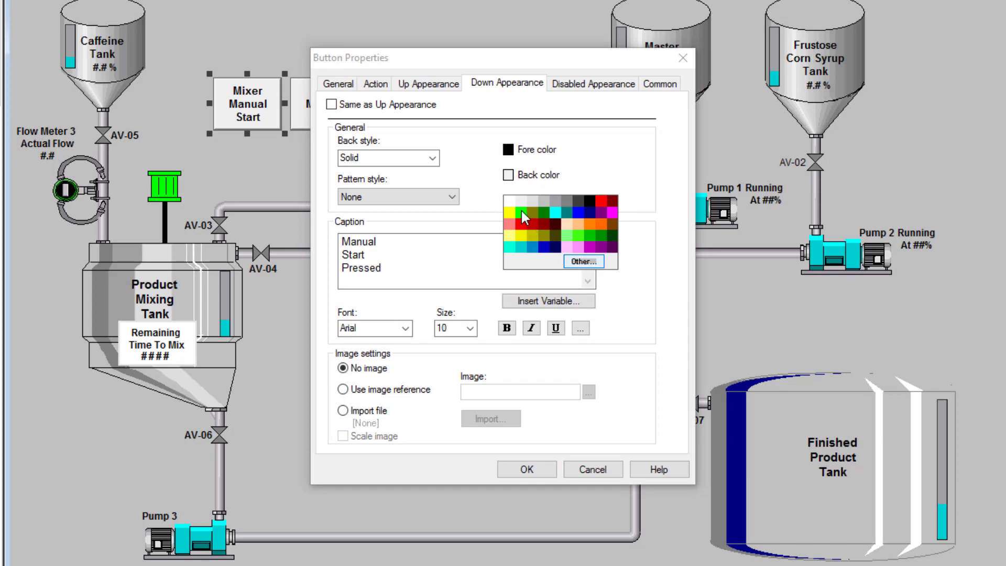
pyautogui.click(521, 210)
pyautogui.click(401, 84)
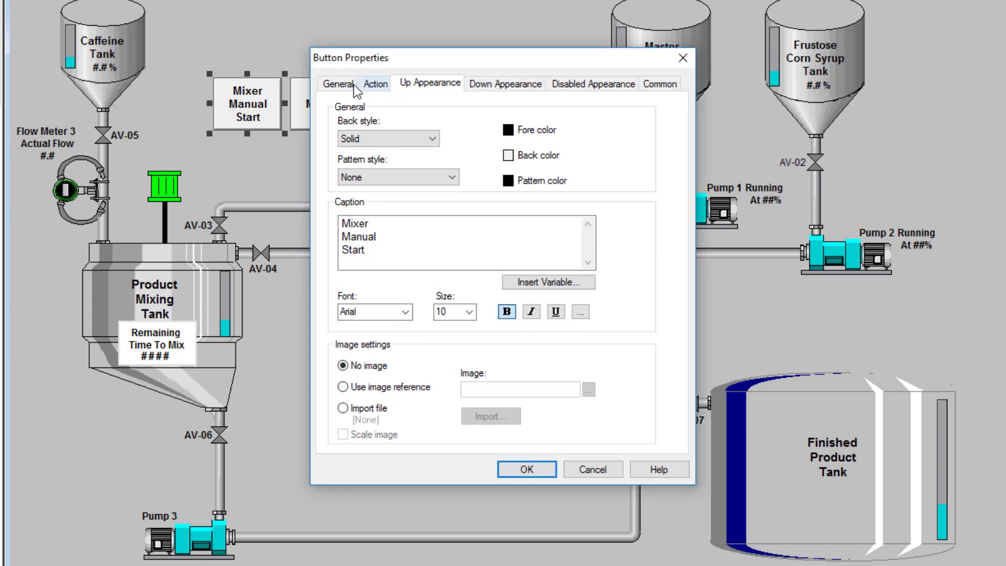
pyautogui.click(341, 84)
pyautogui.click(551, 469)
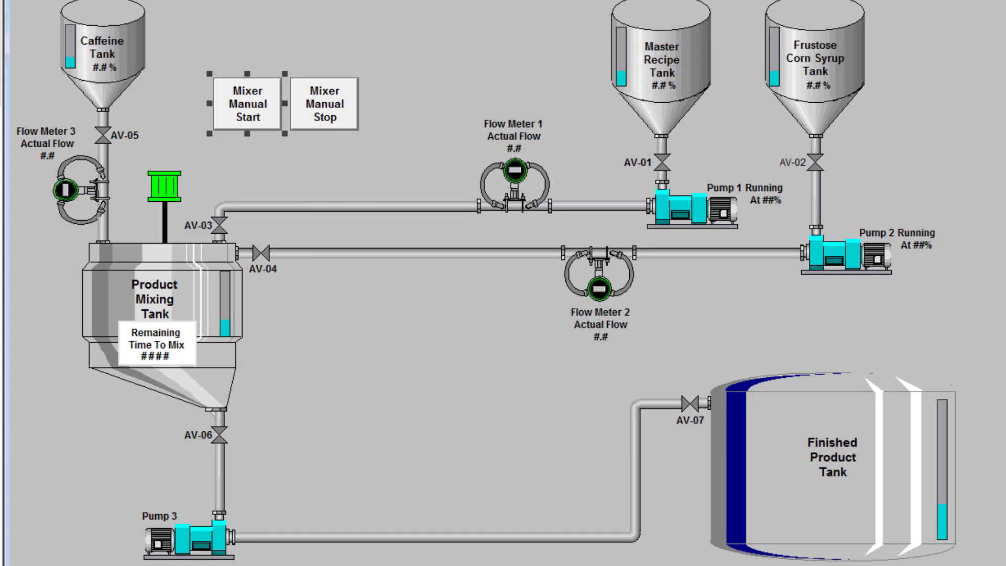
# - Try the Mixer Manual Start and Mixer Manual Stop buttons in a test run of the display
pyautogui.click(238, 114)
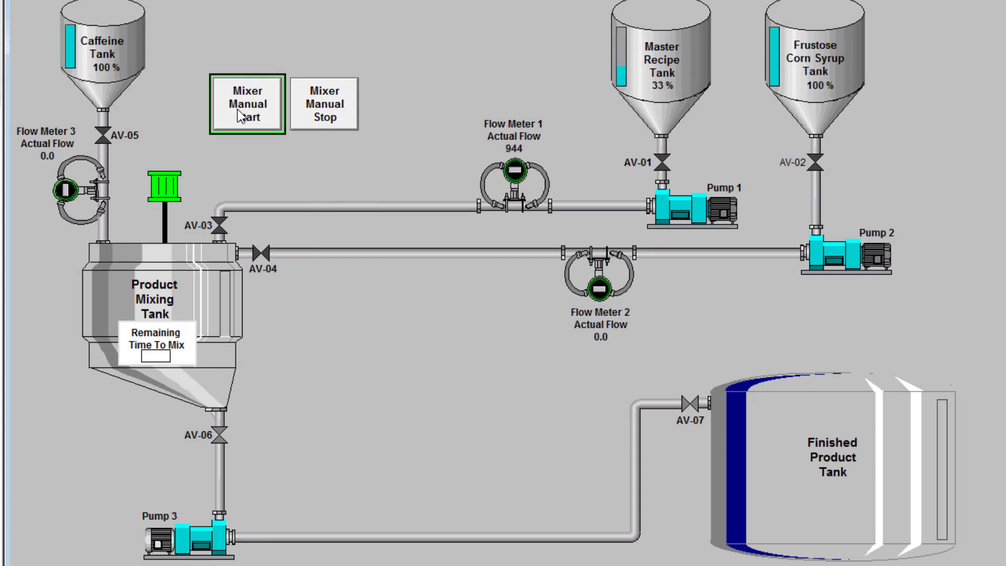
pyautogui.click(344, 110)
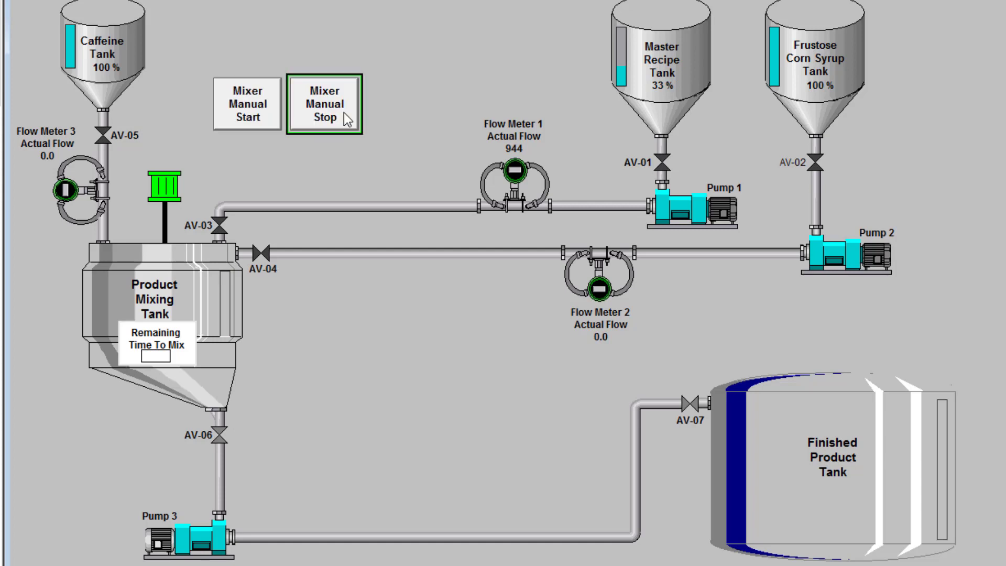
pyautogui.click(344, 111)
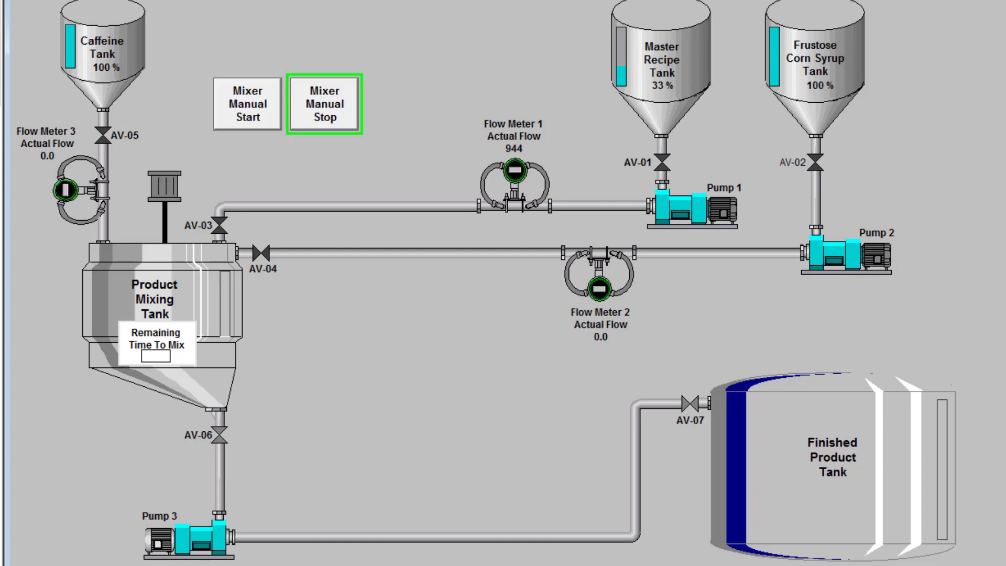
# - Set the Mixer Manual Start button's down-appearance pattern color to black and its back color to green
pyautogui.doubleClick(222, 114)
pyautogui.click(521, 85)
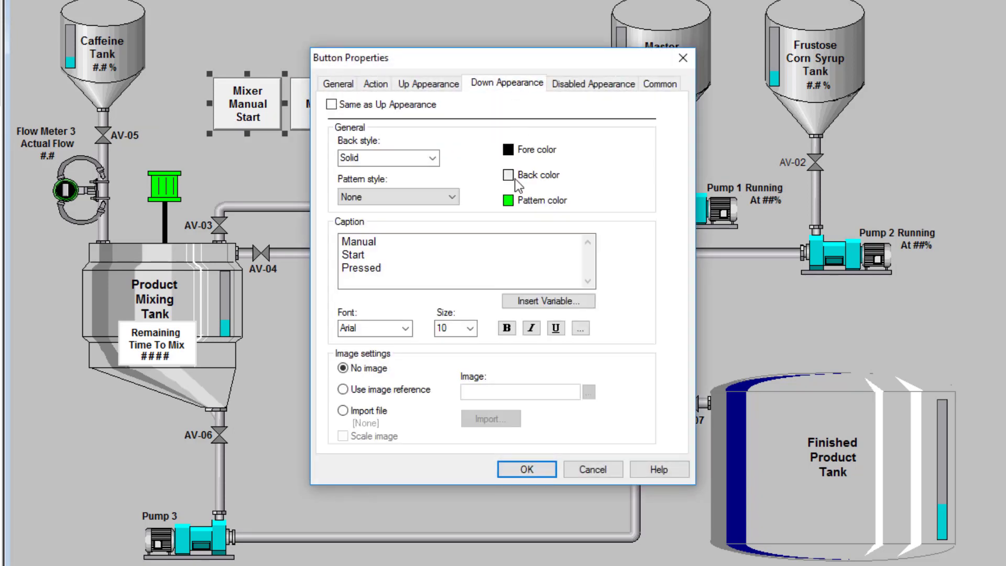
pyautogui.click(509, 201)
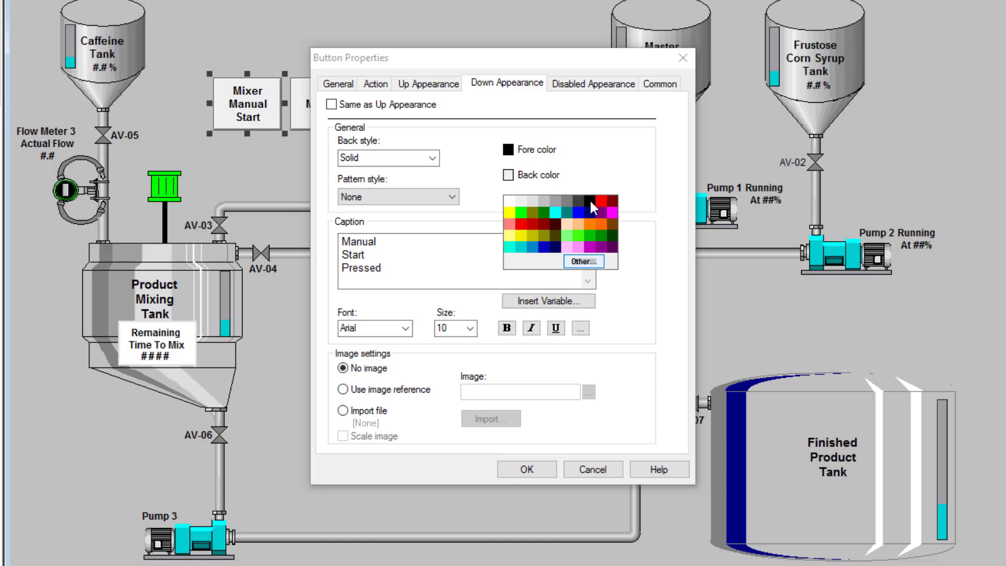
pyautogui.click(589, 201)
pyautogui.click(507, 175)
pyautogui.click(520, 188)
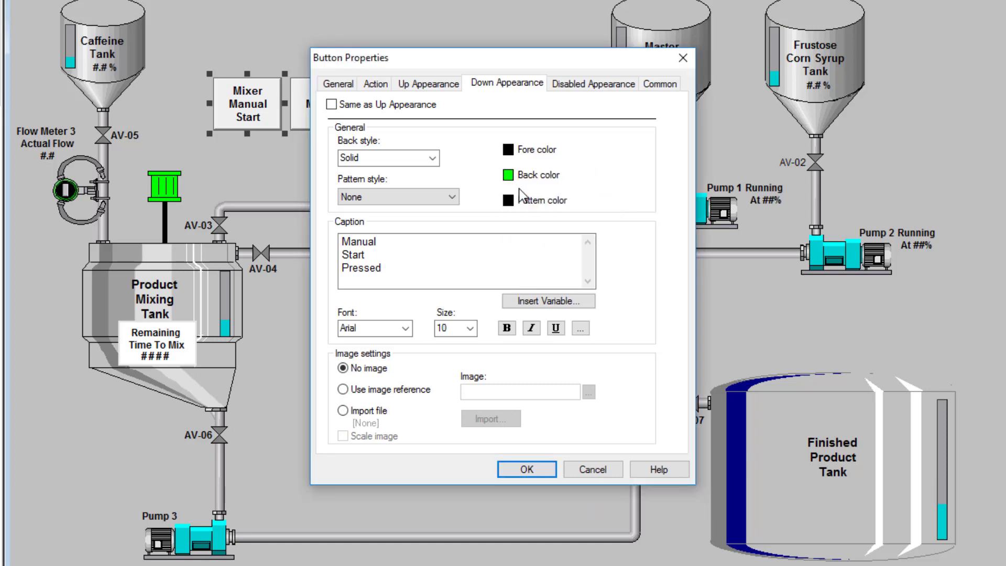
# - Make the start button's down-appearance caption "Manual Start Pressed" bold and accept the properties
pyautogui.moveTo(392, 271); pyautogui.dragTo(345, 243)
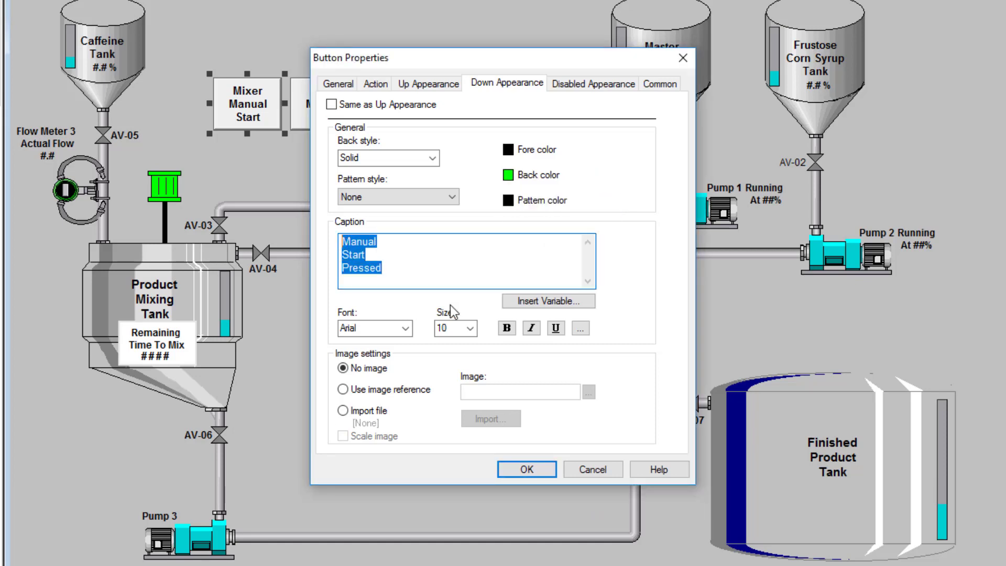
pyautogui.click(506, 328)
pyautogui.click(539, 473)
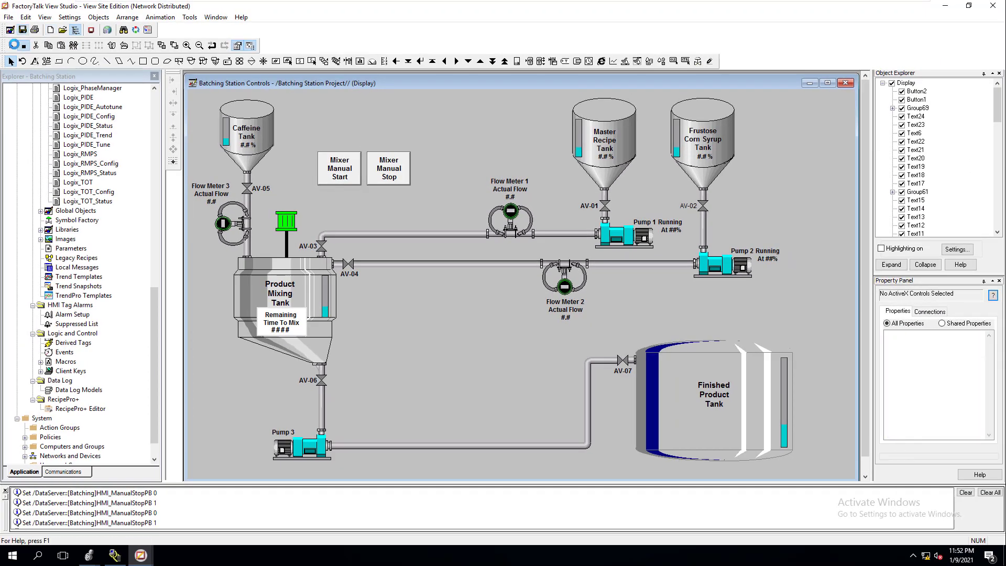
# - Test-run the display again to check the start button's new pressed colors and the stop button, and end the test
pyautogui.click(15, 45)
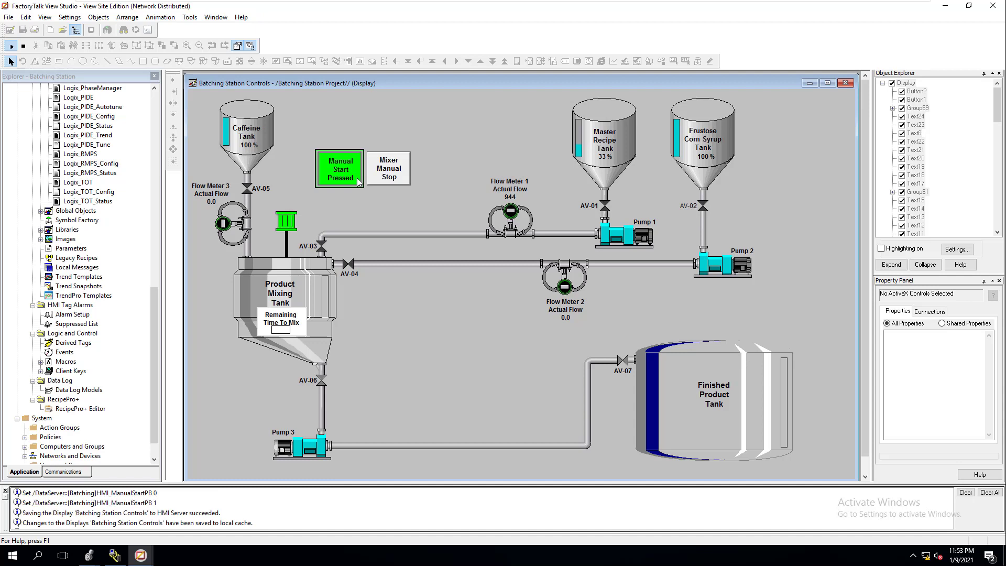
pyautogui.click(382, 178)
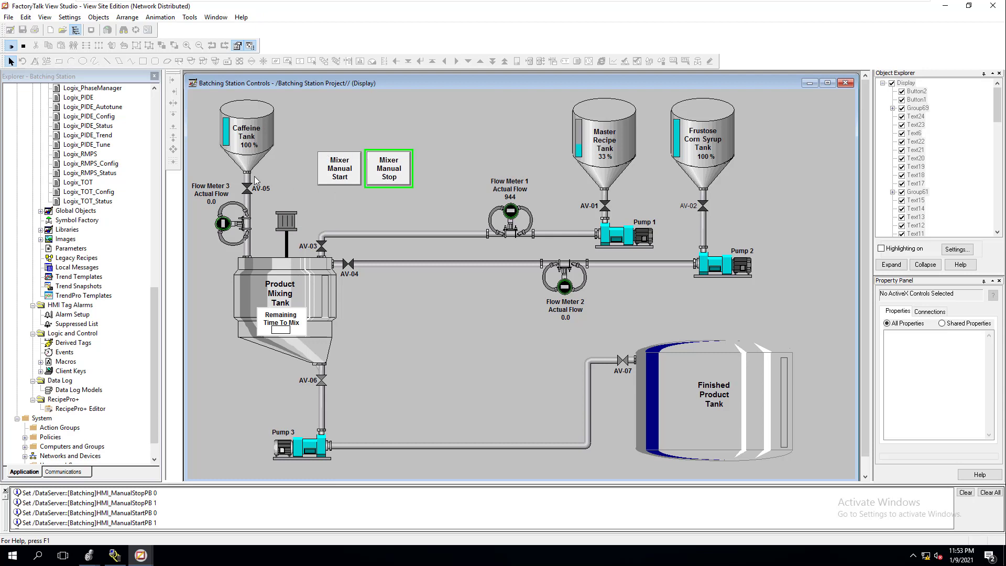
pyautogui.click(24, 47)
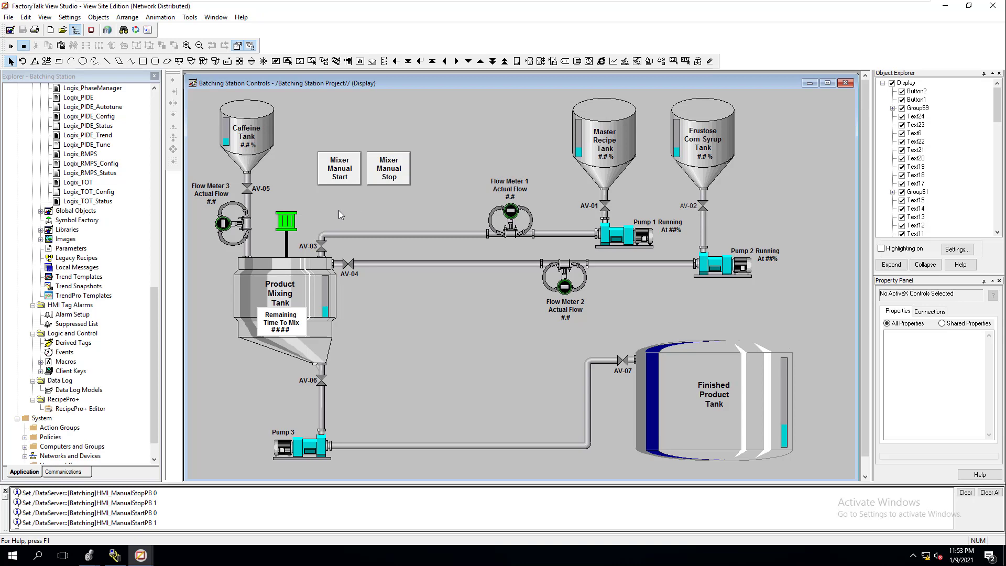
# - Create a new display and resize its window to about 260 by 150 pixels over the Batching Station Controls display
pyautogui.moveTo(154, 325); pyautogui.dragTo(151, 102)
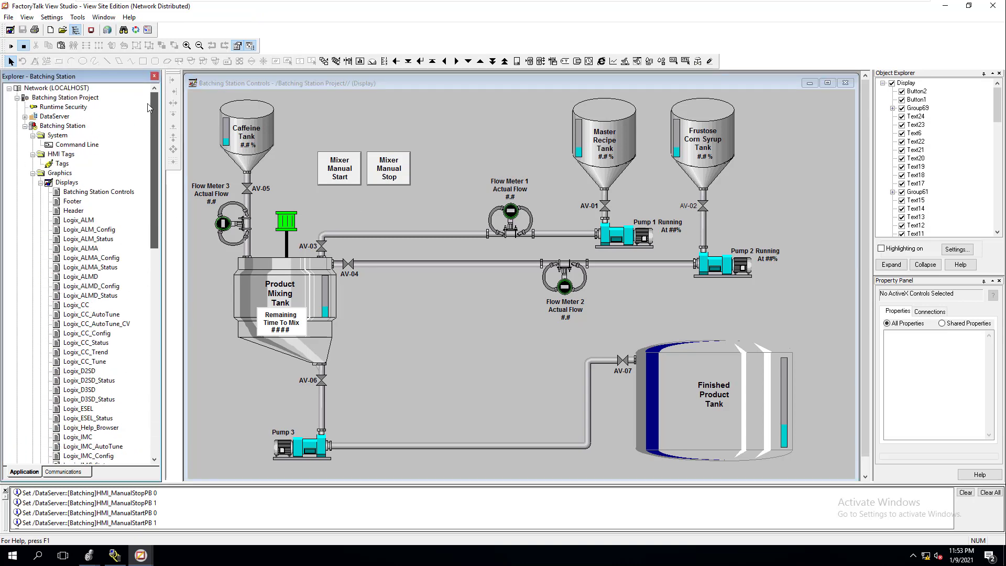
pyautogui.rightClick(74, 185)
pyautogui.click(122, 193)
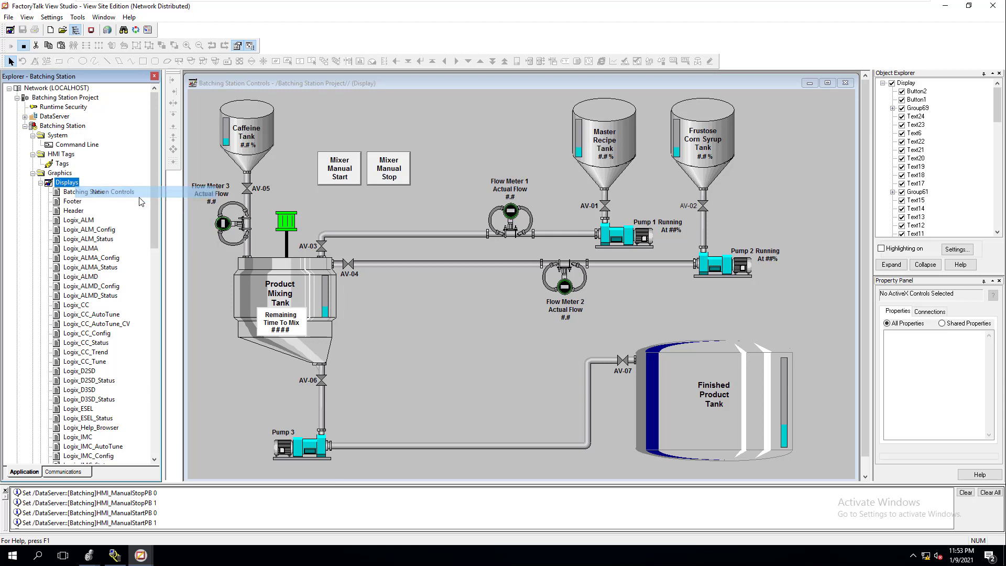
pyautogui.moveTo(711, 398); pyautogui.dragTo(349, 194)
pyautogui.moveTo(280, 109); pyautogui.dragTo(411, 200)
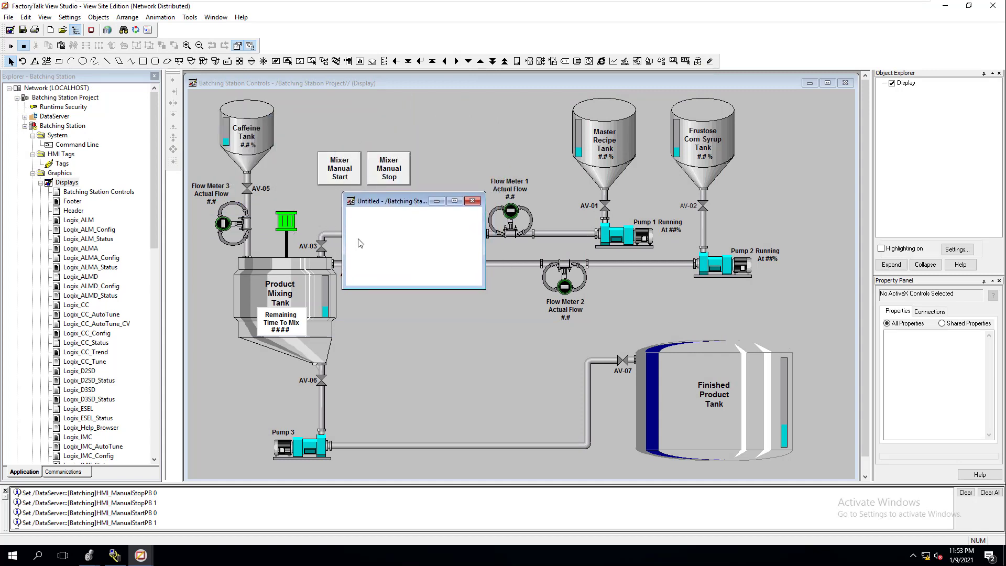
# - Fix the new display's size at 260 by 150 pixels, keep it using the current position, and accept the display settings
pyautogui.rightClick(416, 244)
pyautogui.click(435, 246)
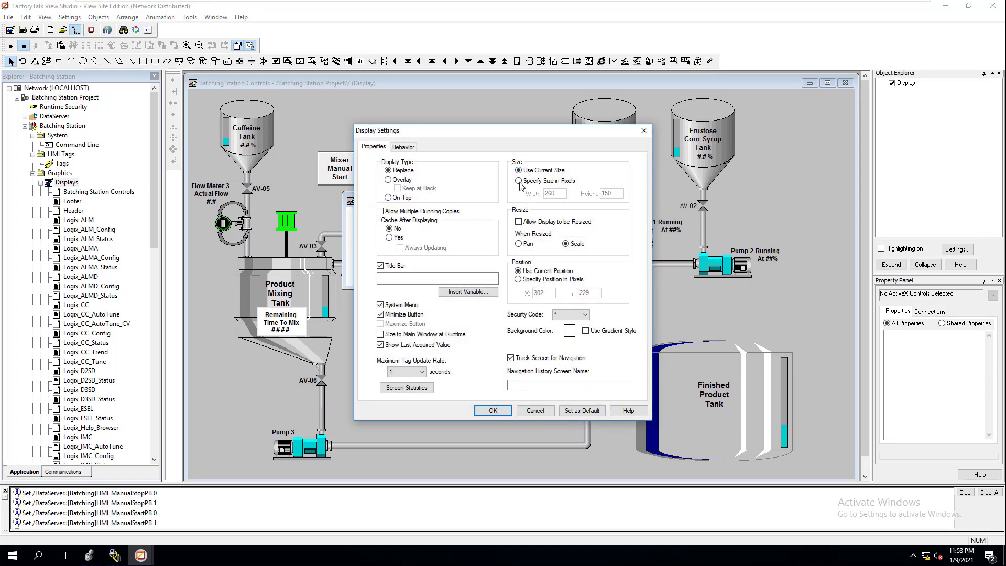
pyautogui.click(519, 181)
pyautogui.moveTo(519, 130); pyautogui.dragTo(668, 128)
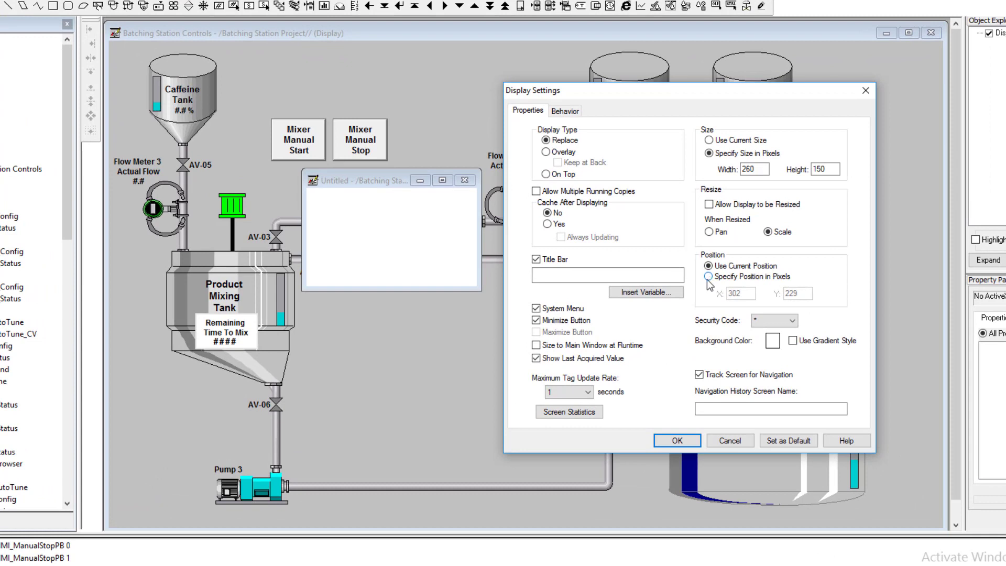
pyautogui.click(708, 275)
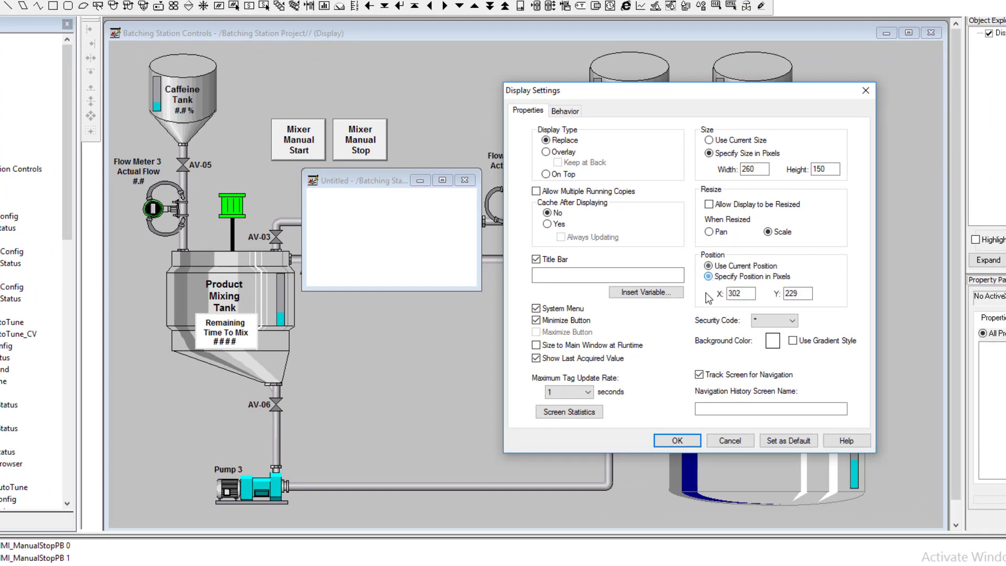
pyautogui.click(709, 266)
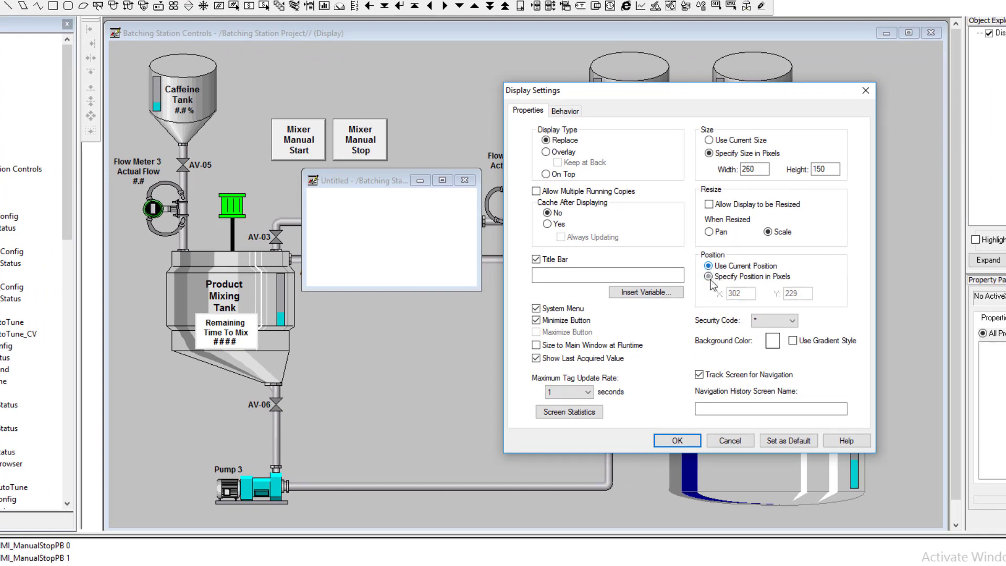
pyautogui.click(677, 441)
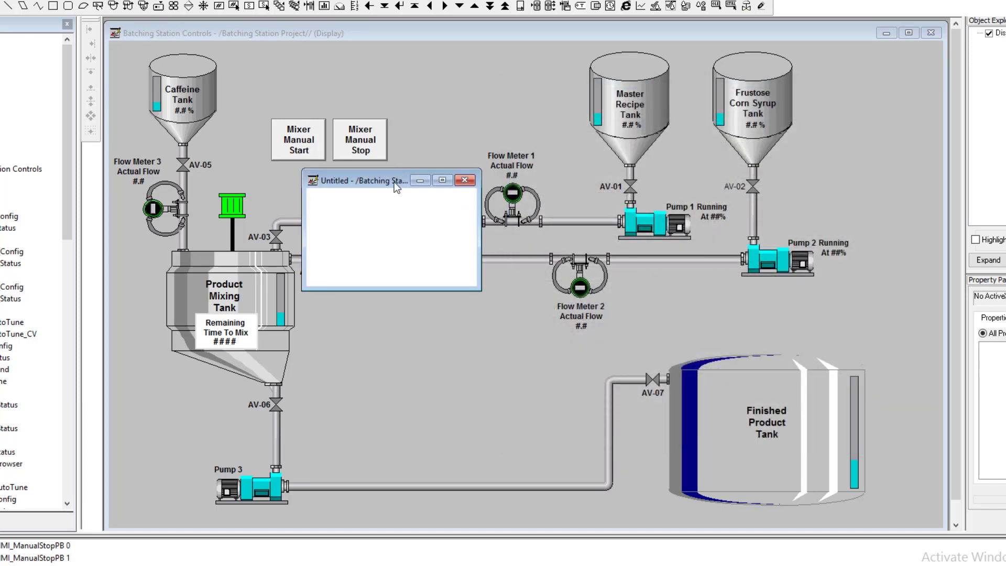
# - Move the new display's window down near the lower pipe and check its position values in the display settings
pyautogui.moveTo(394, 182); pyautogui.dragTo(420, 360)
pyautogui.rightClick(434, 401)
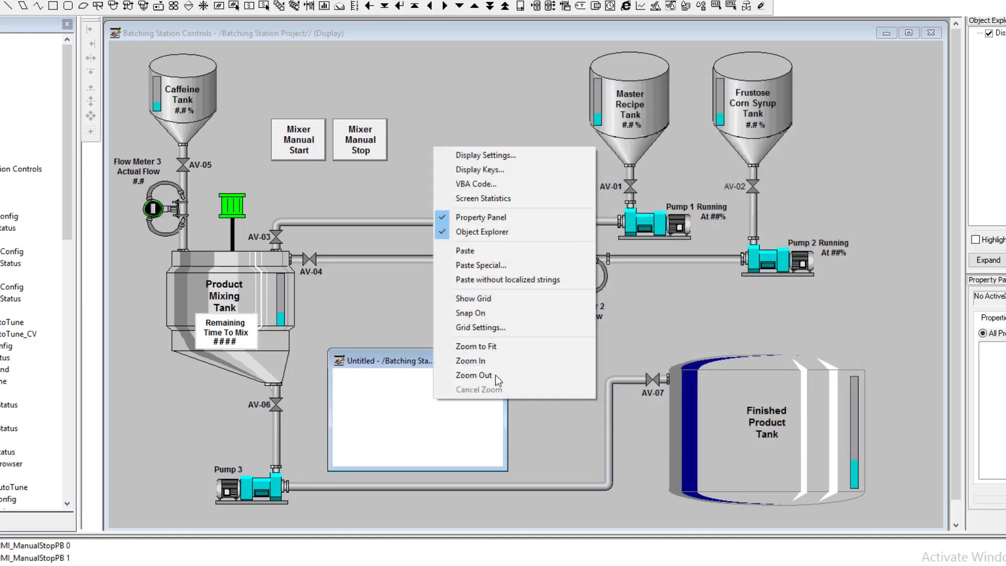
pyautogui.click(508, 154)
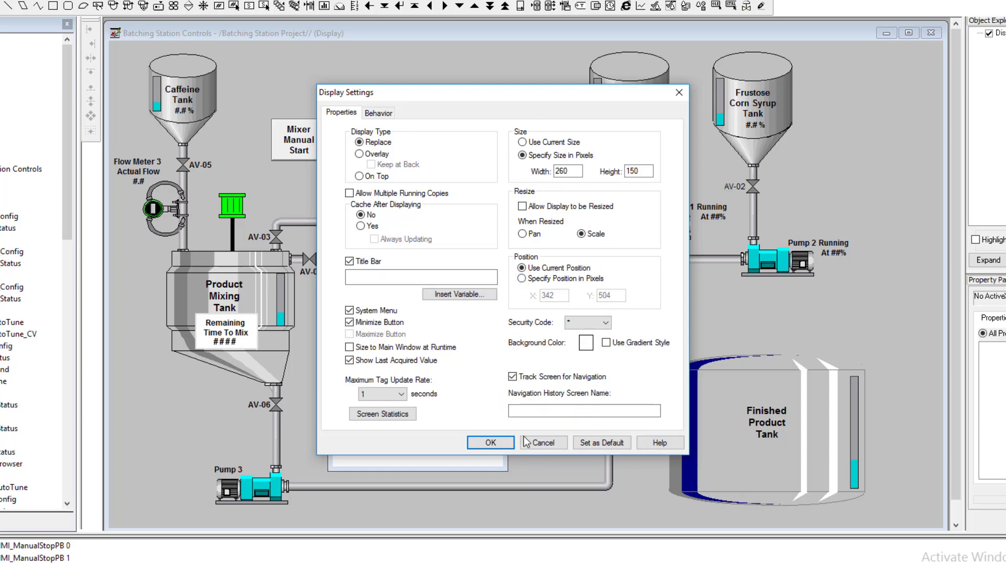
pyautogui.click(491, 443)
# - Move the new display's window up beside the mixing tank and specify its position as X 291, Y 177 pixels
pyautogui.moveTo(422, 354); pyautogui.dragTo(388, 145)
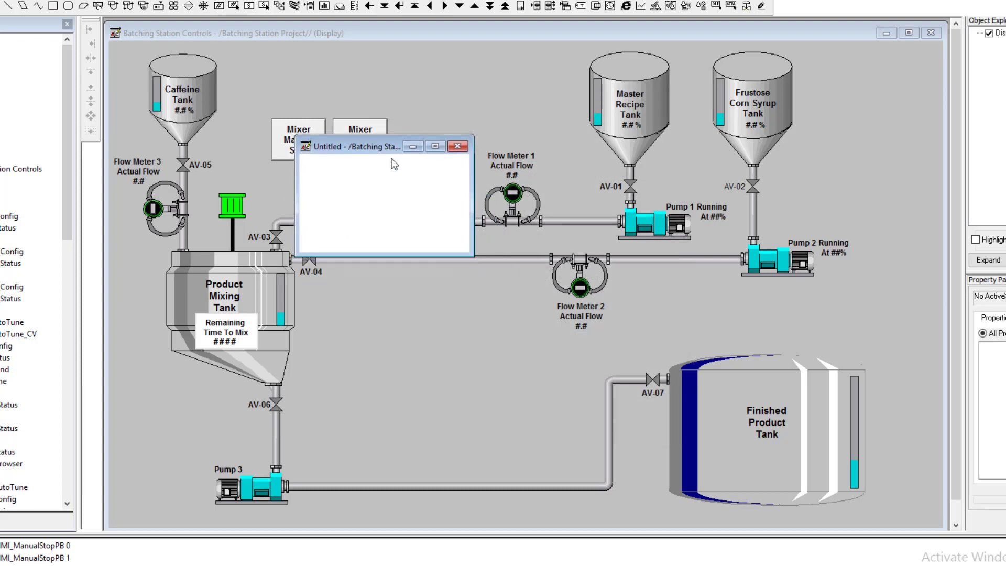
pyautogui.rightClick(401, 188)
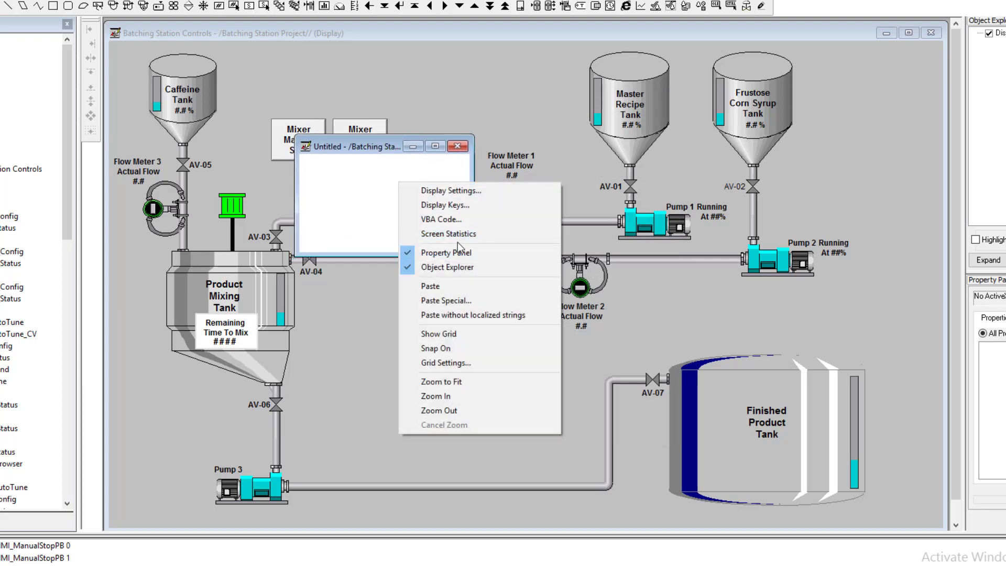
pyautogui.click(461, 188)
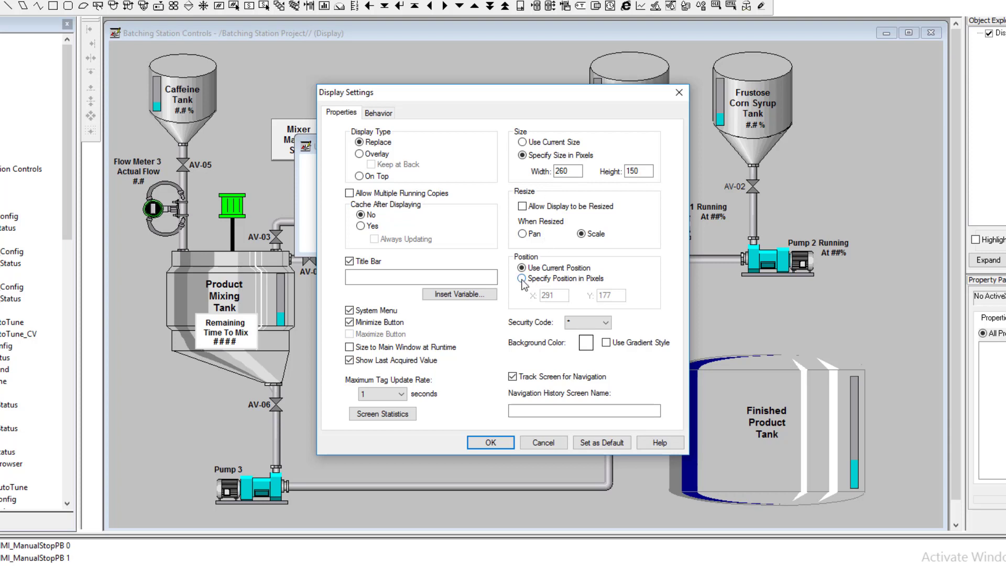
pyautogui.click(522, 279)
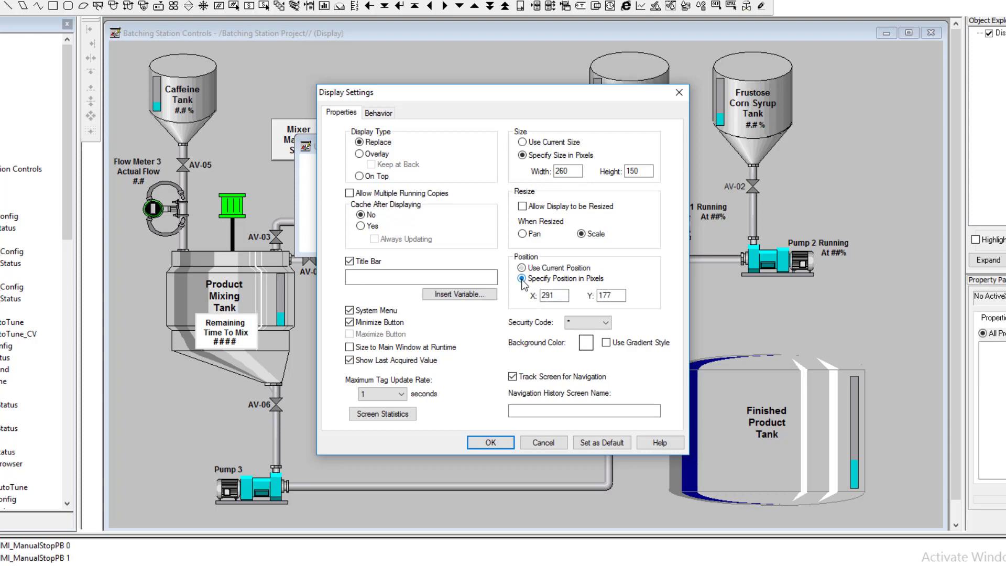
# - Remove the new display's minimize button and title bar, set its display type to On Top, and accept the settings
pyautogui.click(349, 322)
pyautogui.click(354, 261)
pyautogui.click(361, 177)
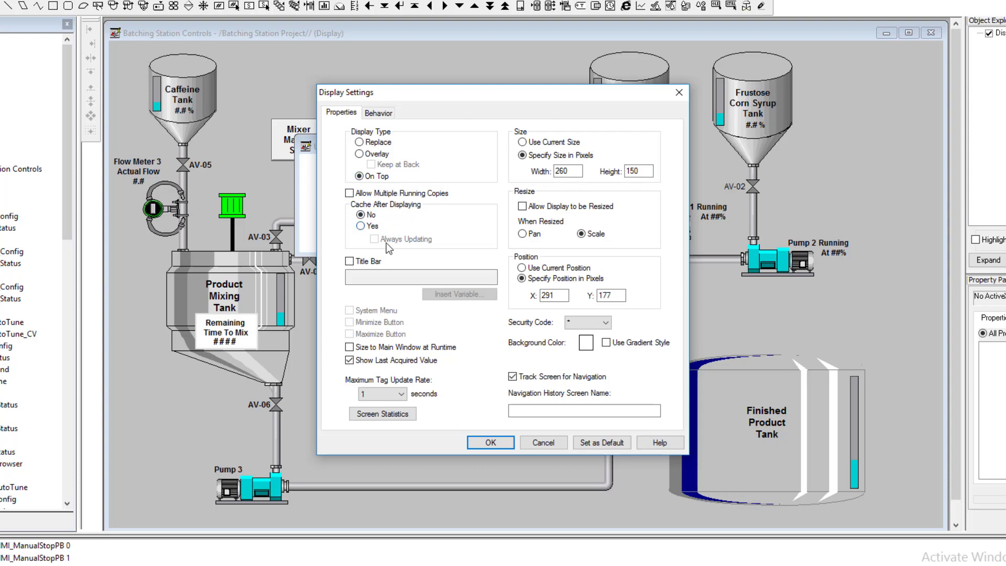
pyautogui.click(490, 443)
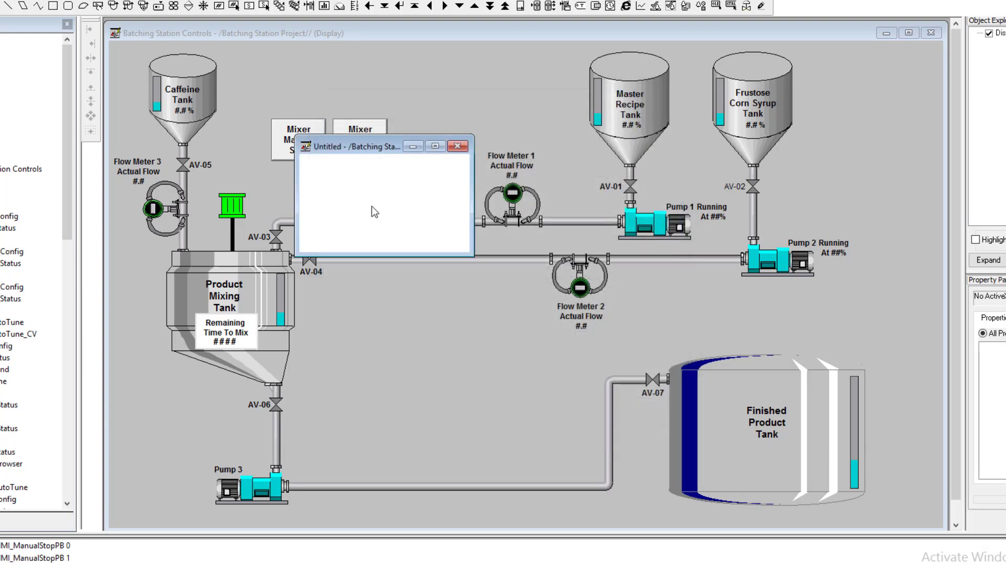
# - Move the new display clear of the mixer buttons and draw a panel about 262 by 150 pixels covering it
pyautogui.moveTo(357, 145); pyautogui.dragTo(467, 98)
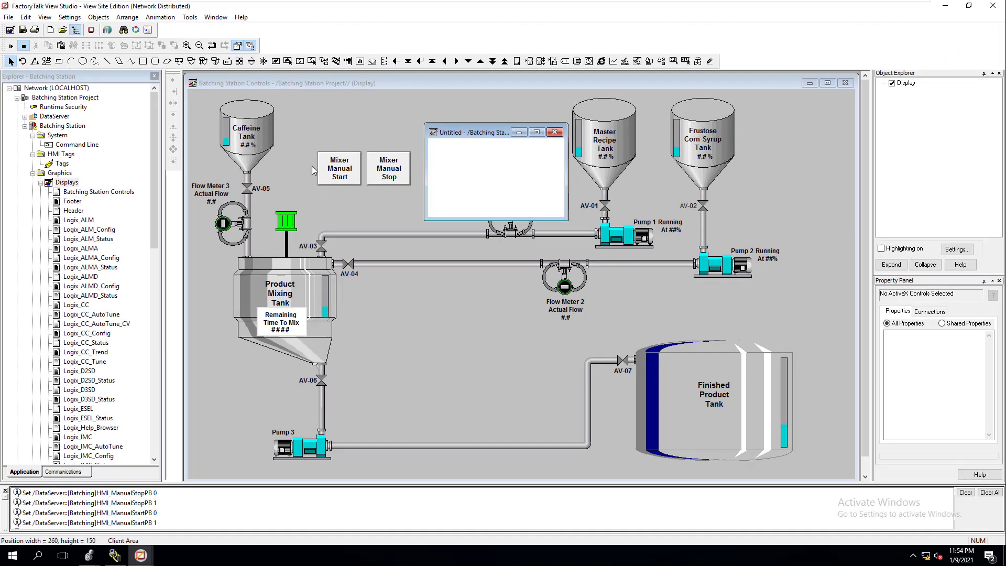
pyautogui.click(99, 17)
pyautogui.moveTo(121, 56)
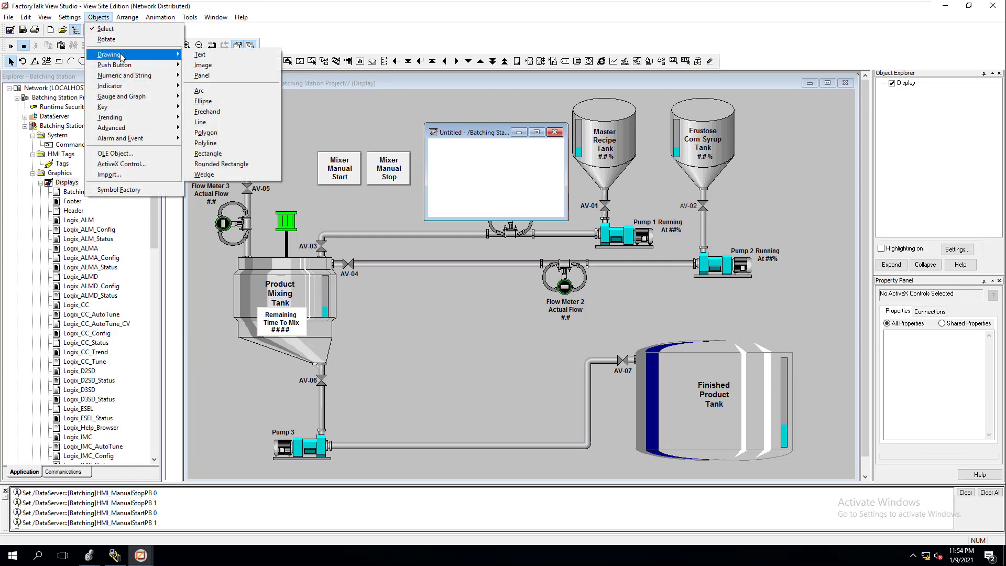
pyautogui.click(203, 76)
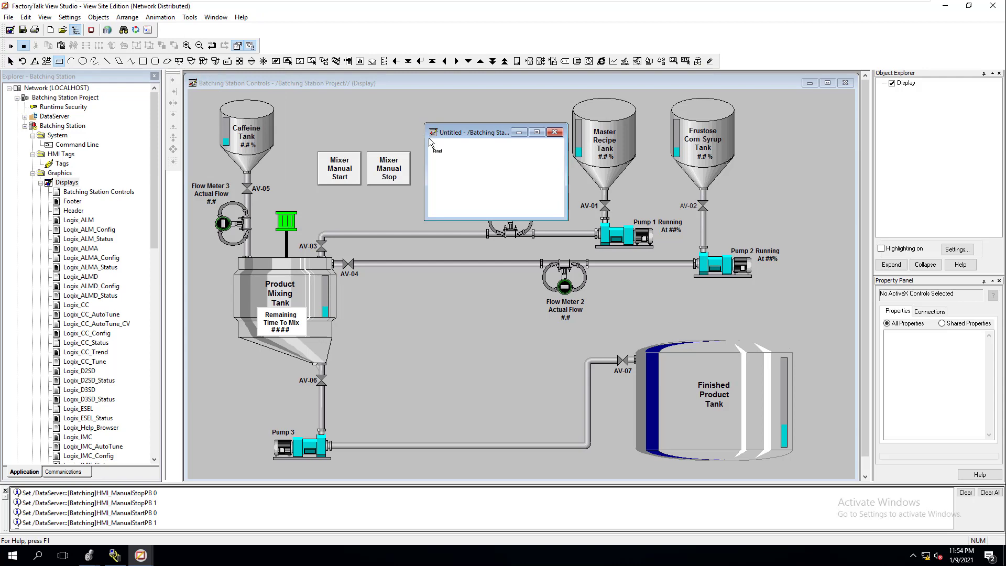
pyautogui.moveTo(428, 140); pyautogui.dragTo(565, 220)
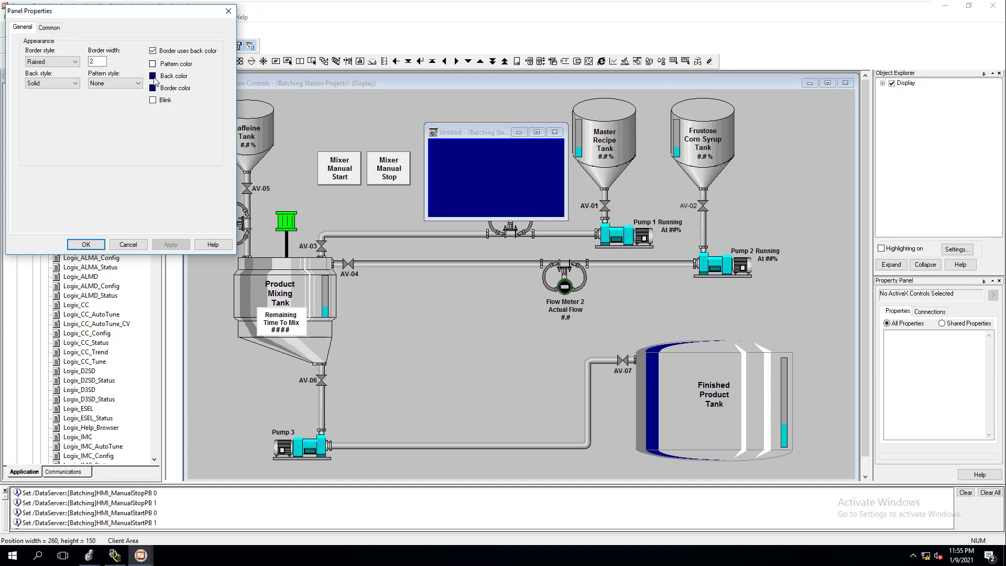
# - Set the panel's back color to gray, stop its border using the back color, and set the border color to dark gray
pyautogui.click(153, 76)
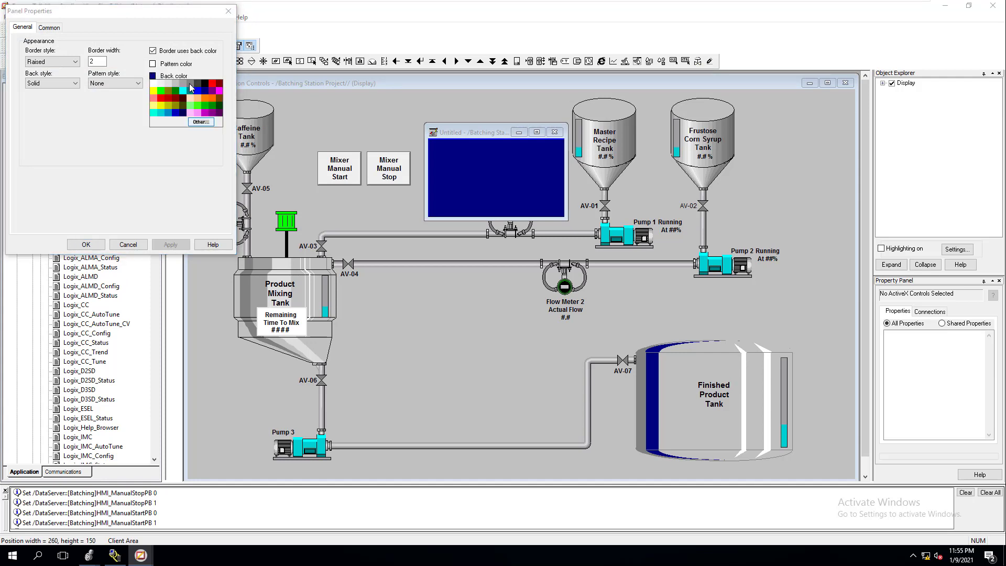
pyautogui.click(190, 84)
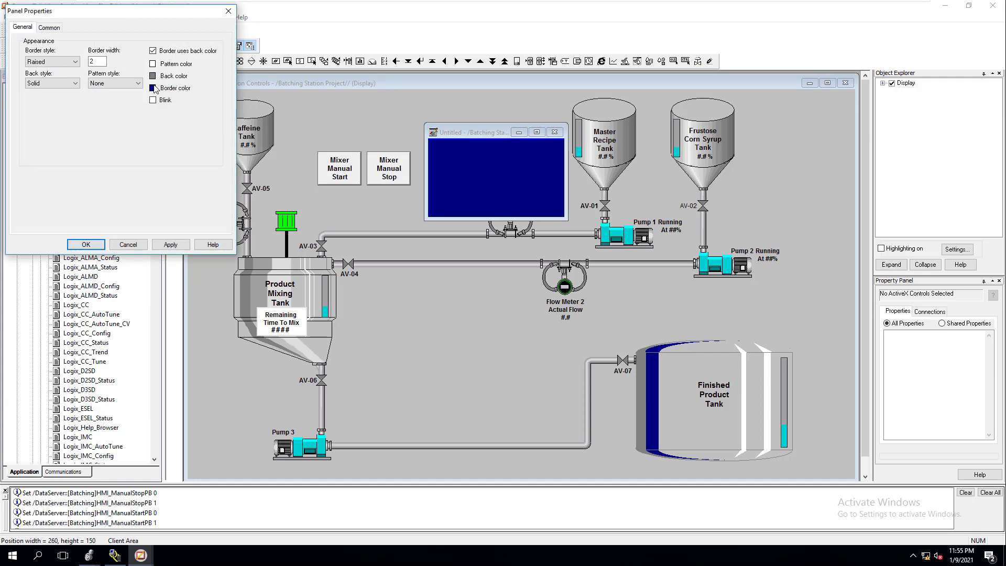
pyautogui.click(152, 51)
pyautogui.click(154, 90)
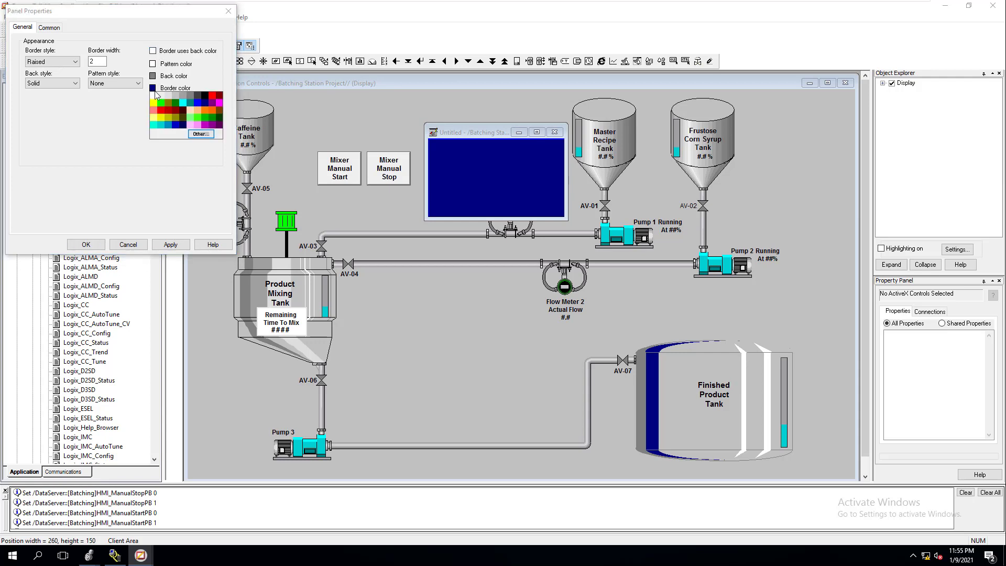
pyautogui.click(197, 95)
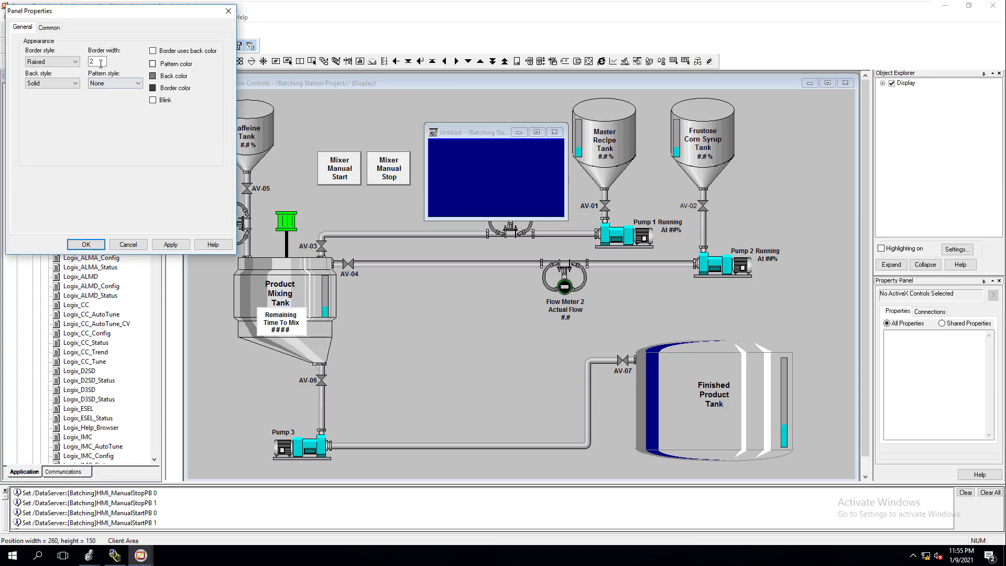
# - Set the panel's border style to RaisedInset and its border width to 3, and apply the changes
pyautogui.click(68, 62)
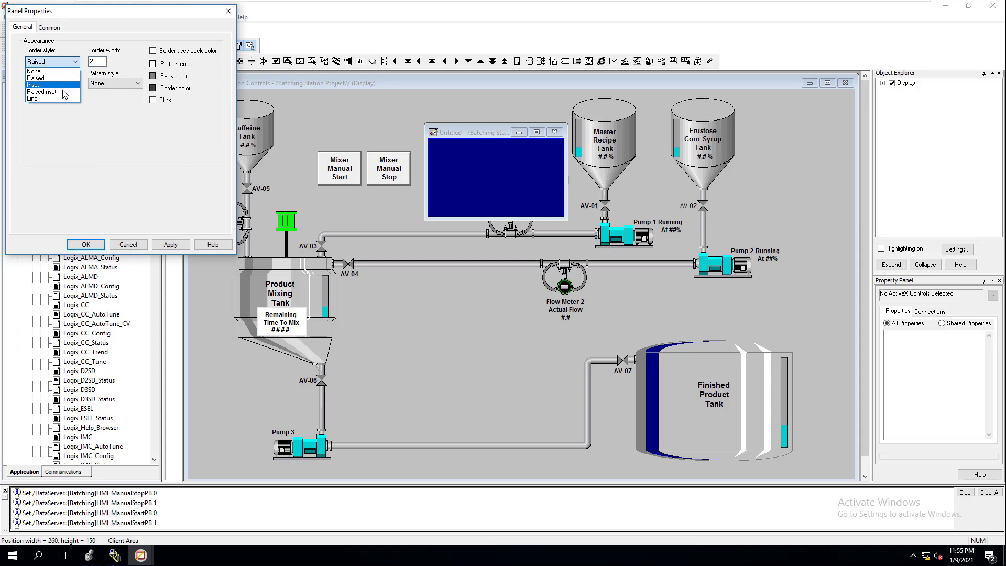
pyautogui.click(64, 91)
pyautogui.click(170, 244)
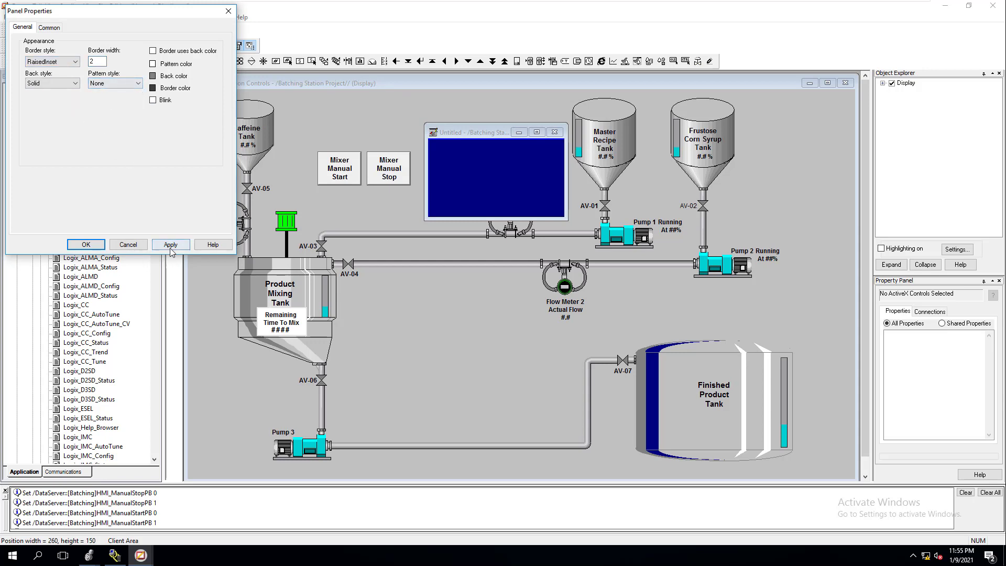
pyautogui.click(153, 88)
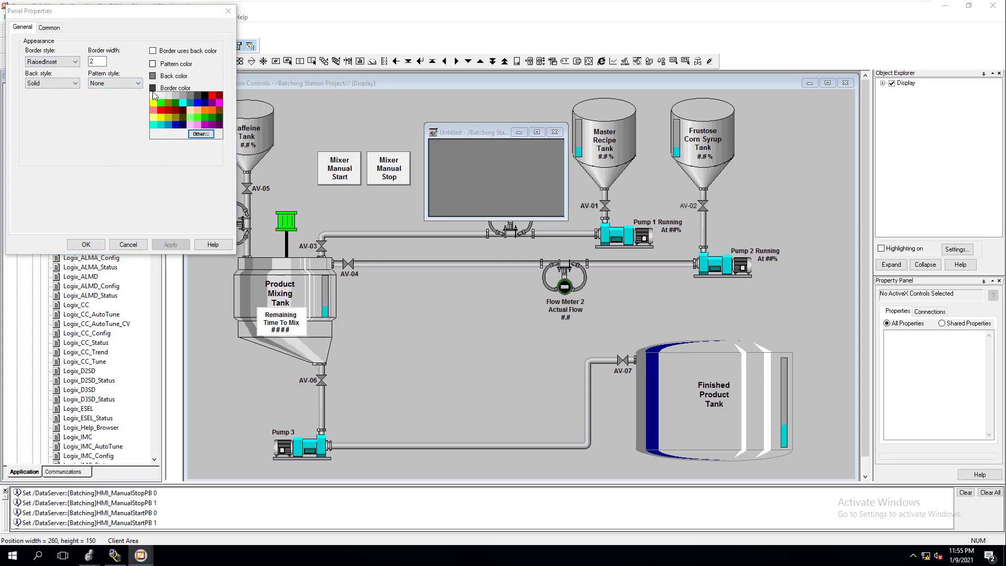
pyautogui.click(101, 63)
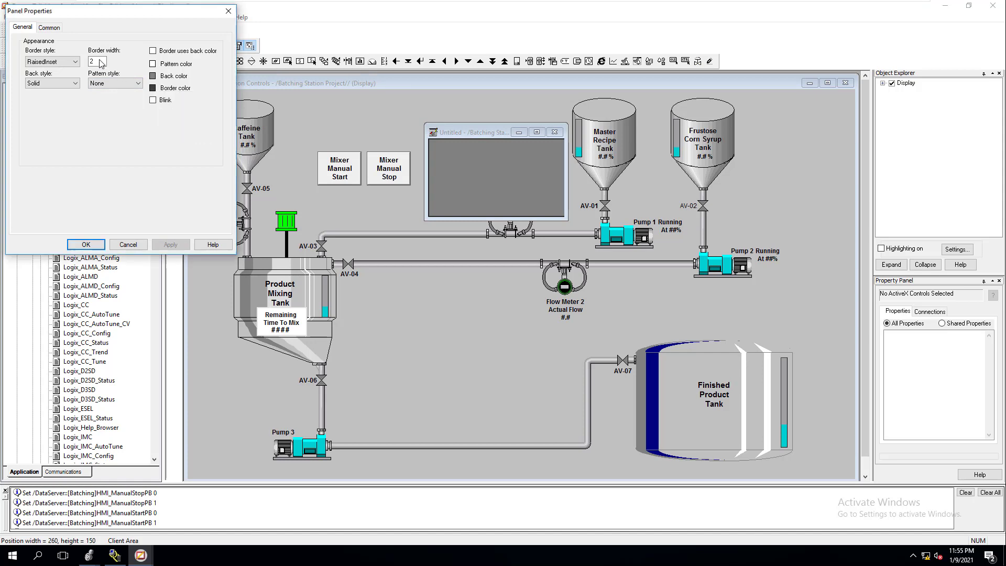
pyautogui.moveTo(97, 62); pyautogui.dragTo(89, 63)
pyautogui.write('3')
pyautogui.click(166, 245)
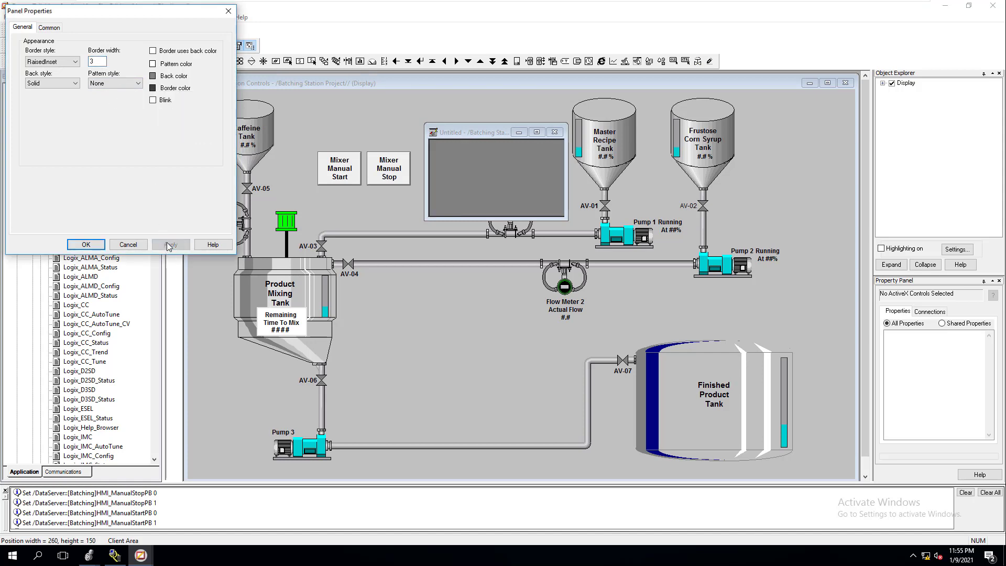
# - Set the panel's border color to medium gray and its back color to a lighter gray, and accept the properties
pyautogui.click(153, 89)
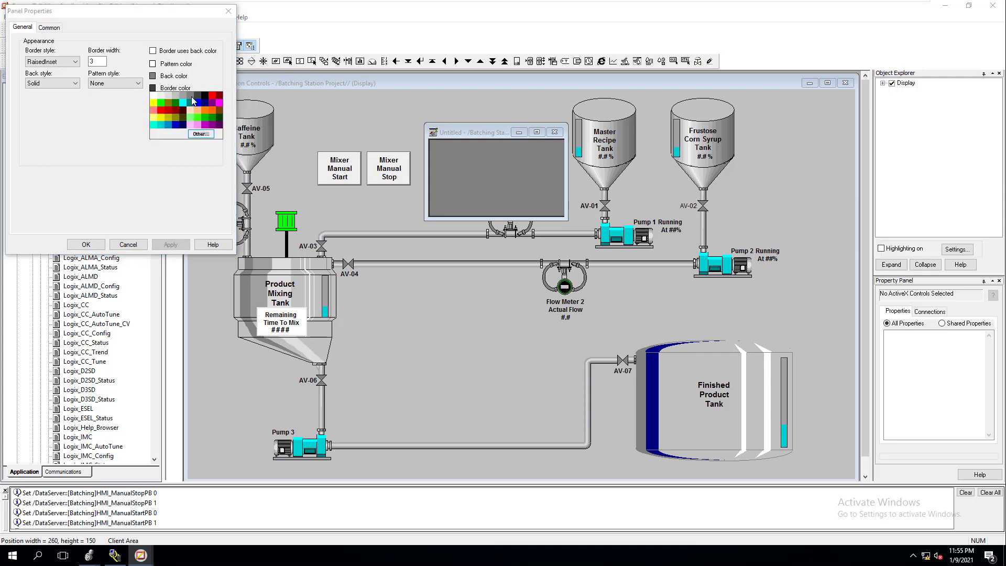
pyautogui.click(191, 96)
pyautogui.click(153, 79)
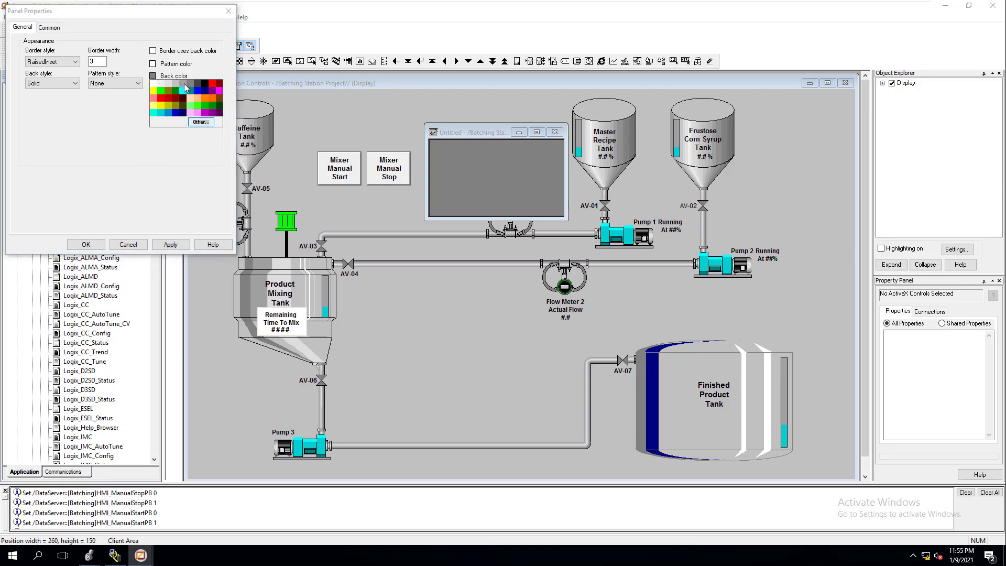
pyautogui.click(184, 83)
pyautogui.click(170, 245)
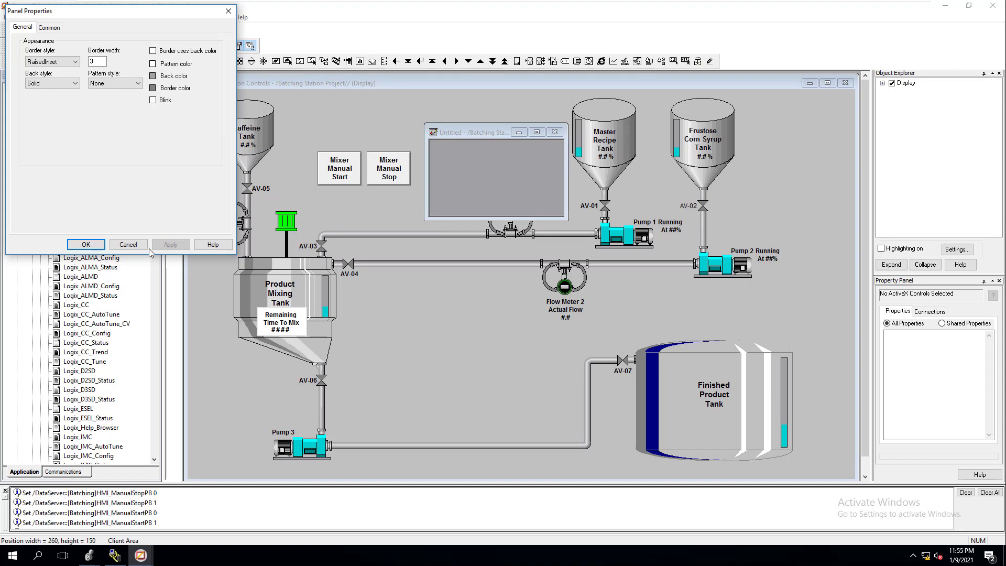
pyautogui.click(83, 245)
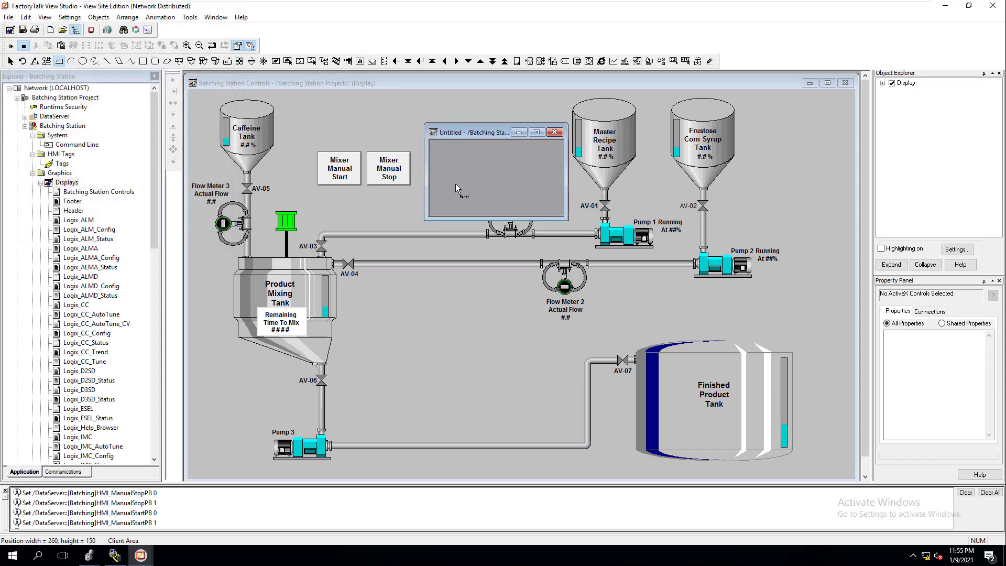
# - Set the background panel's width to 260, apply the change and accept the panel properties
pyautogui.doubleClick(482, 179)
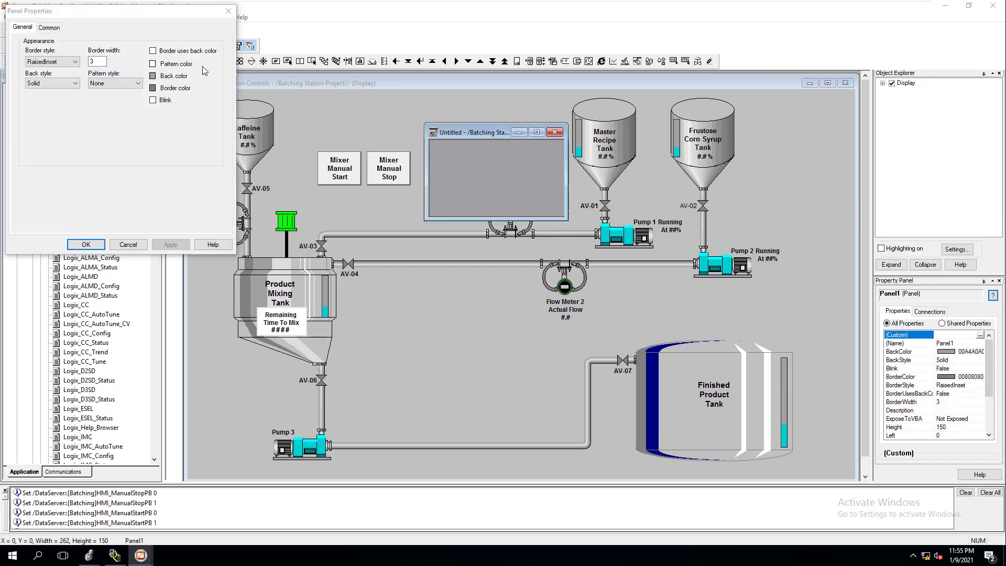
pyautogui.click(49, 27)
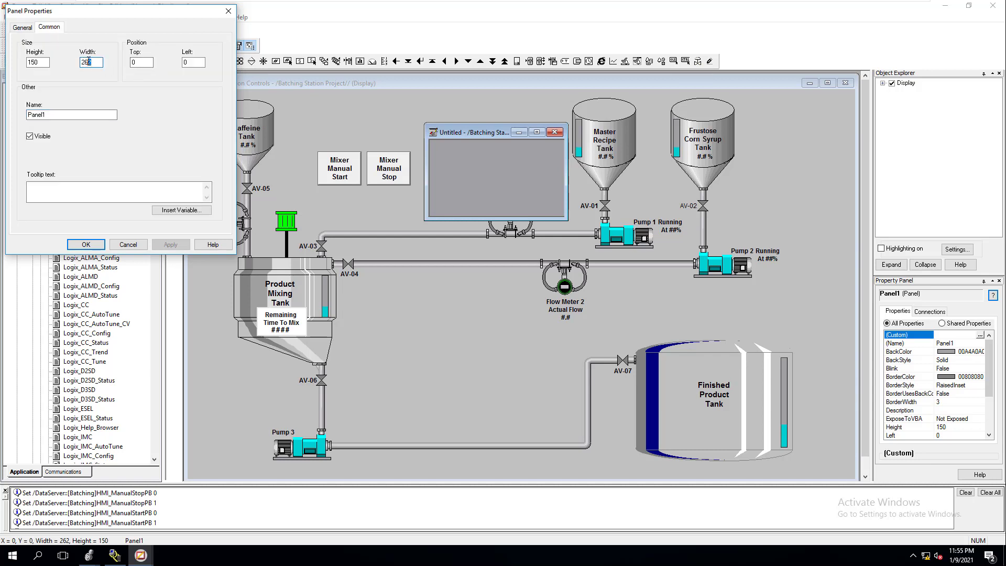
pyautogui.press('BackSpace')
pyautogui.write('0')
pyautogui.click(178, 244)
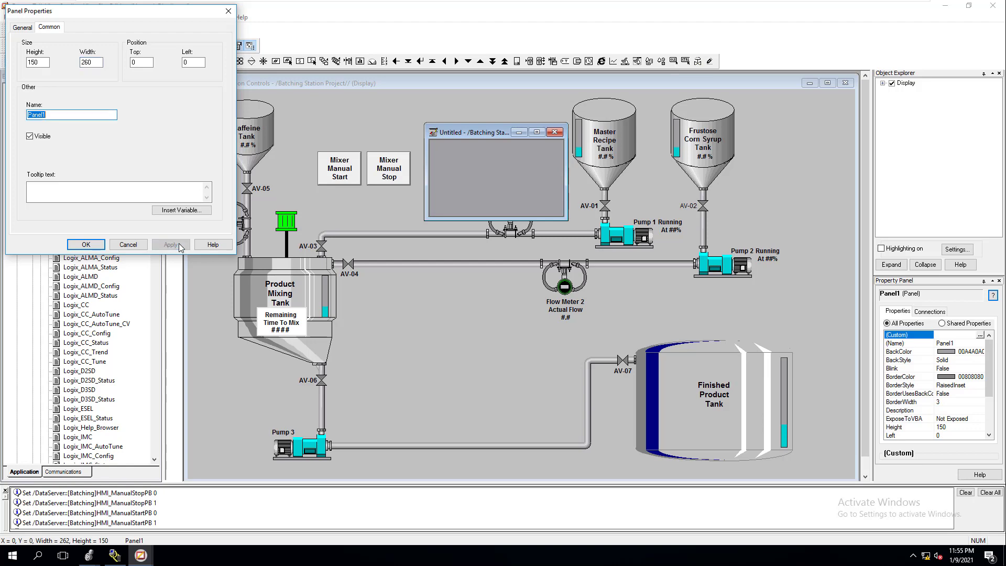
pyautogui.click(86, 245)
pyautogui.click(378, 181)
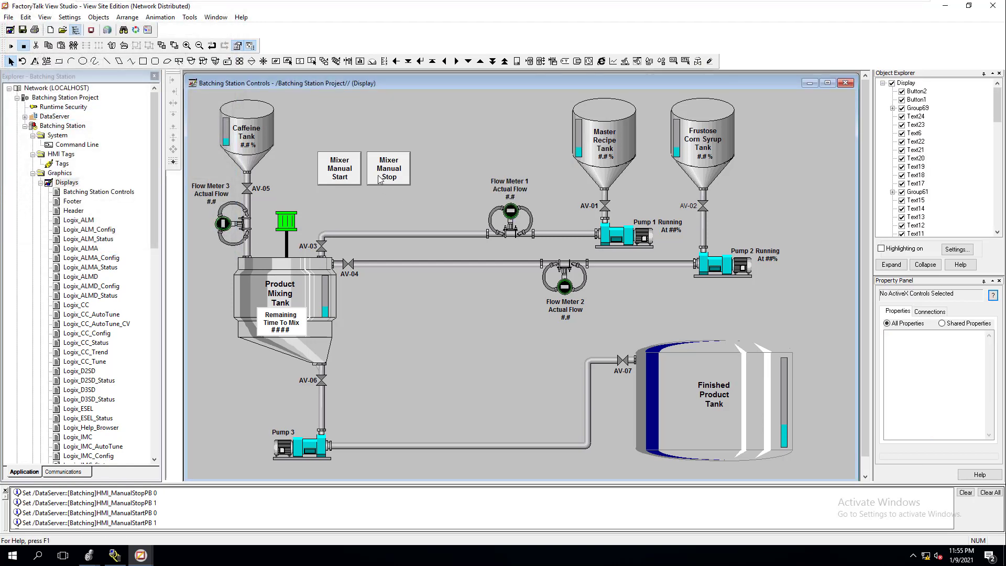
pyautogui.click(337, 170)
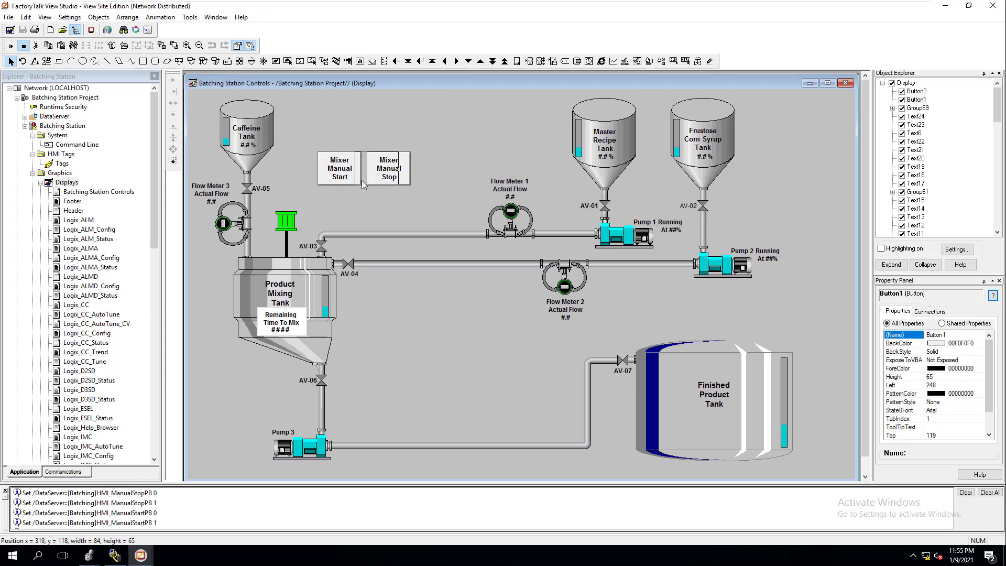
pyautogui.moveTo(362, 181); pyautogui.dragTo(399, 180)
pyautogui.click(25, 17)
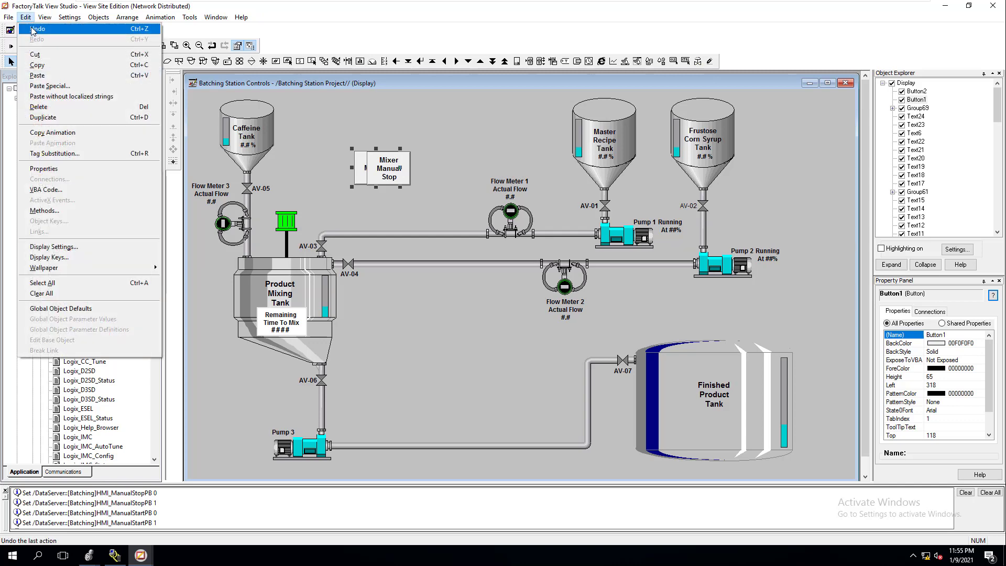
pyautogui.click(36, 25)
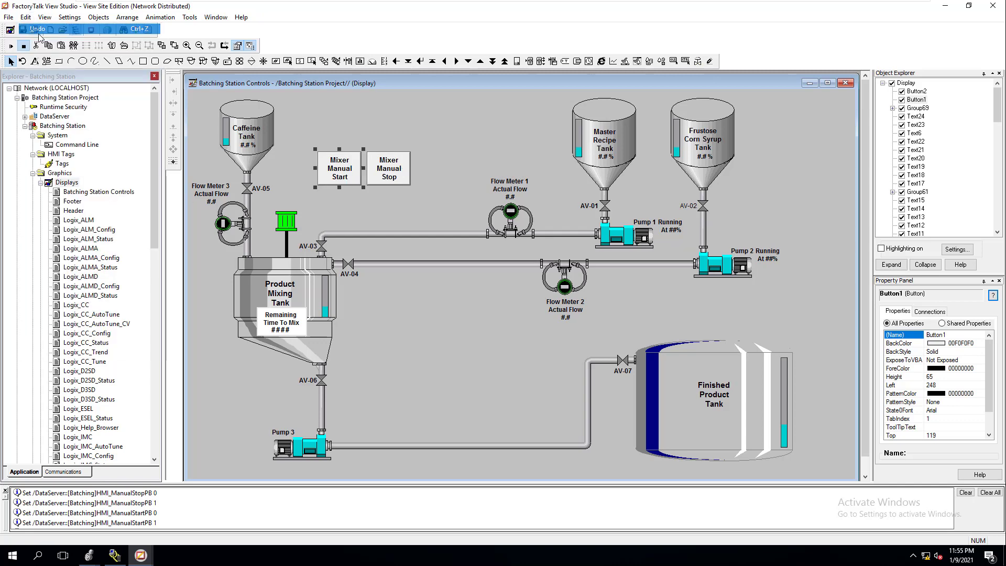
# - Copy the Mixer Manual Start button from the Batching Station Controls display and paste it onto the panel in the untitled display
pyautogui.keyDown('shift'); pyautogui.click(401, 172); pyautogui.keyUp('shift')
pyautogui.rightClick(348, 169)
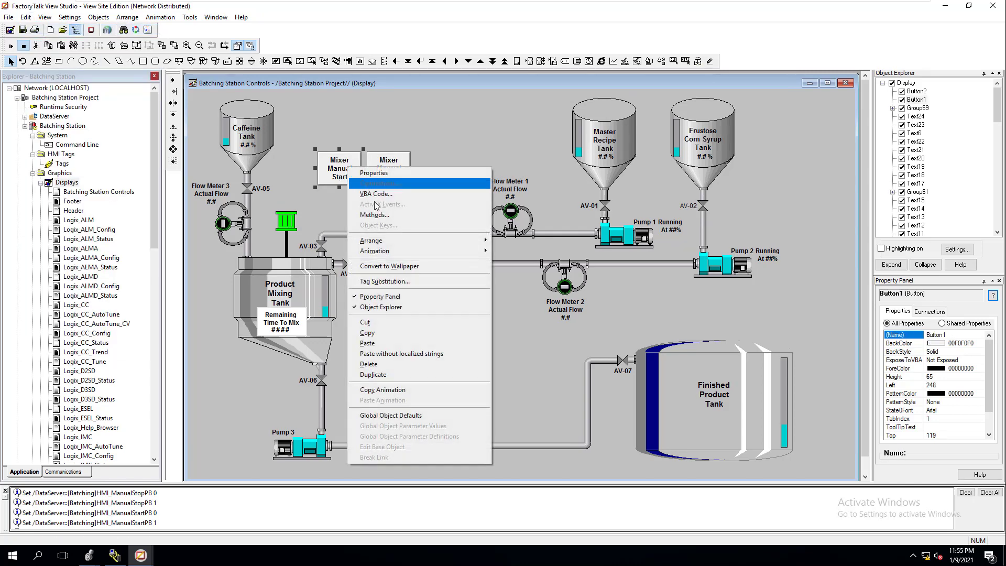
pyautogui.click(375, 336)
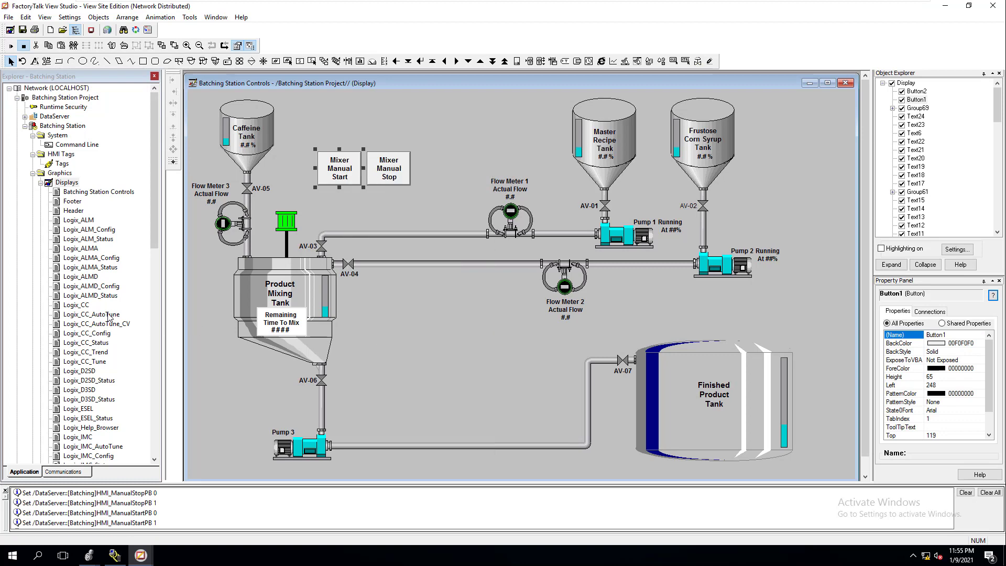
pyautogui.scroll(-8, 111, 258)
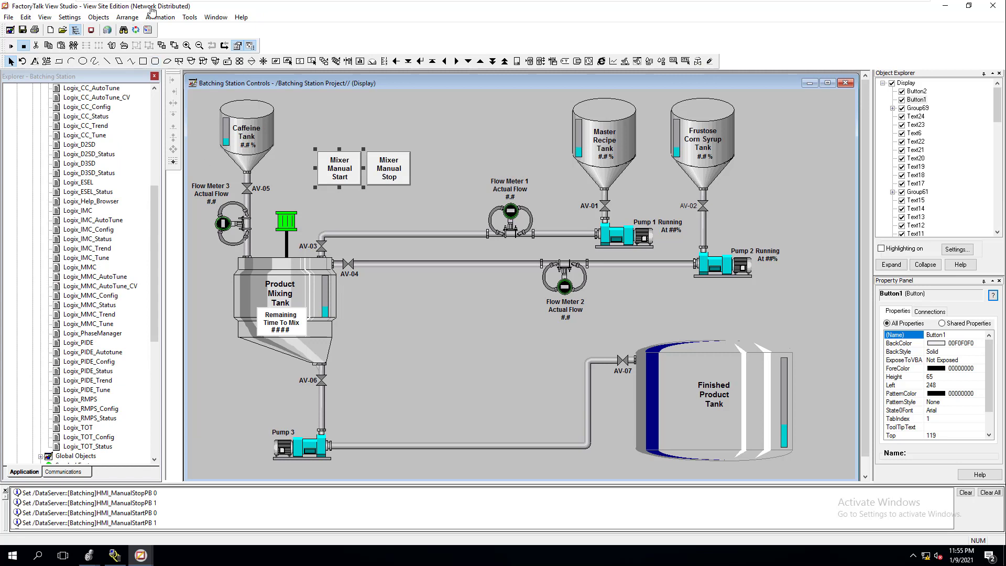
pyautogui.click(215, 17)
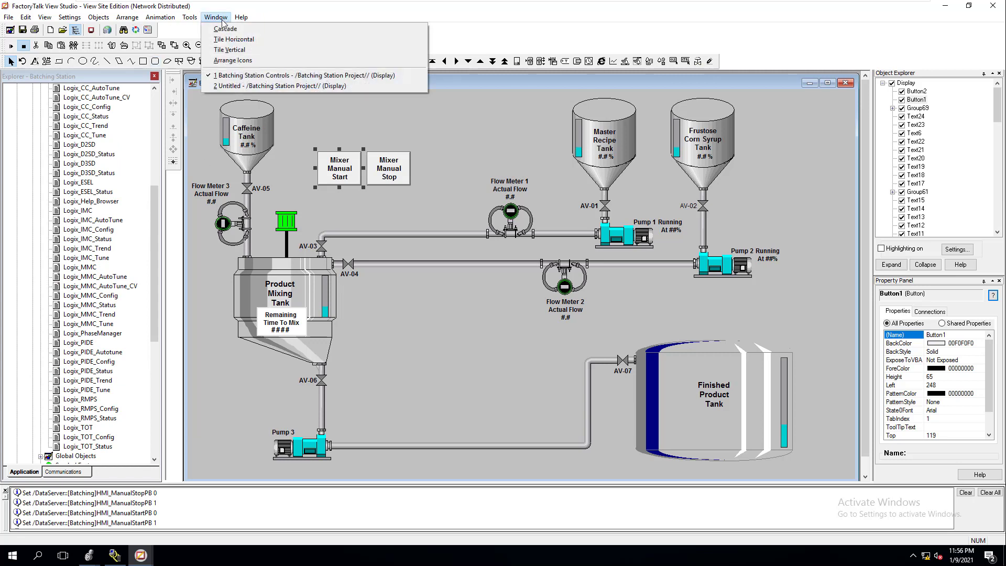
pyautogui.click(234, 85)
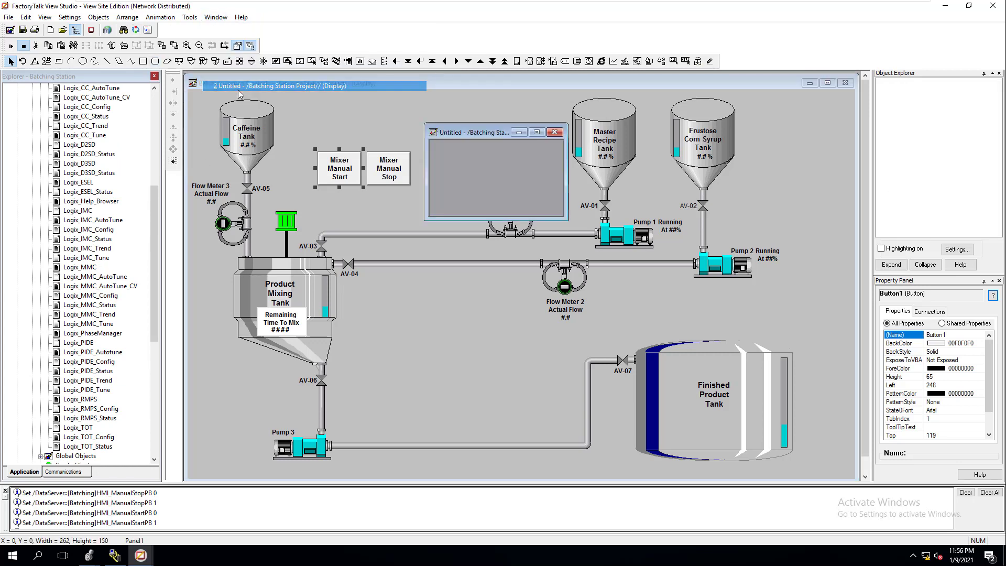
pyautogui.rightClick(458, 158)
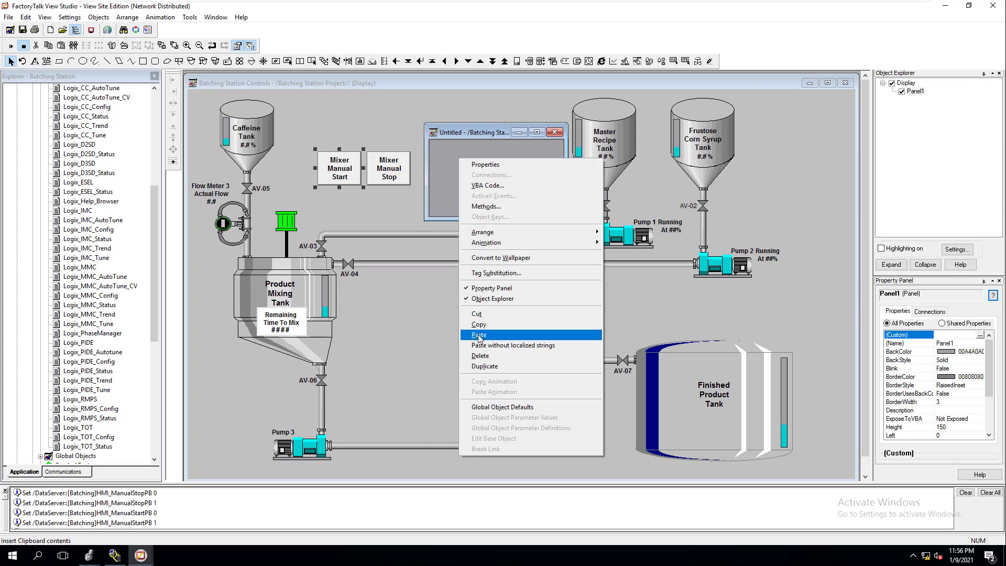
pyautogui.click(479, 335)
pyautogui.moveTo(454, 163); pyautogui.dragTo(465, 178)
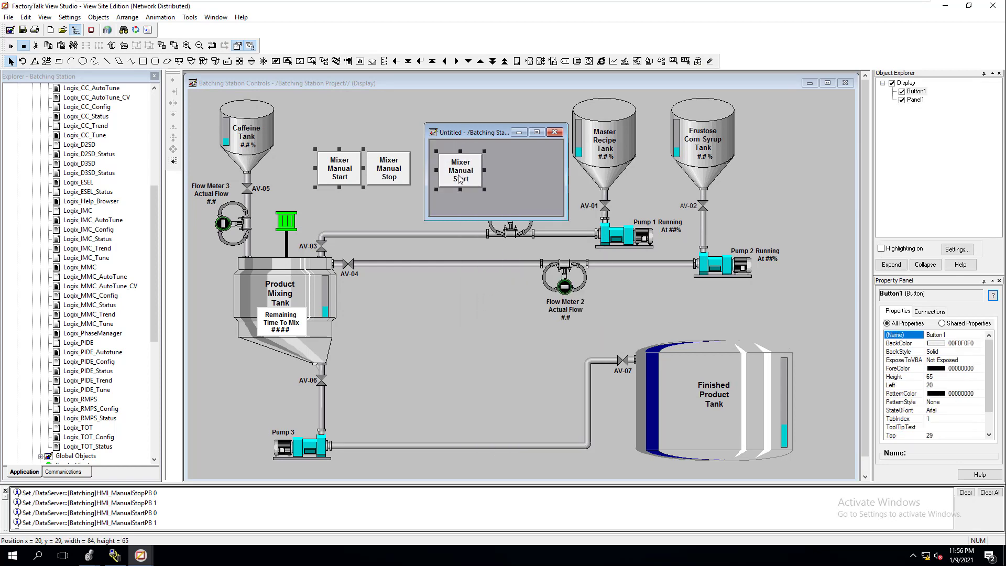
# - Copy the Mixer Manual Stop button from Batching Station Controls into the untitled display and place it beside the Start button
pyautogui.click(399, 180)
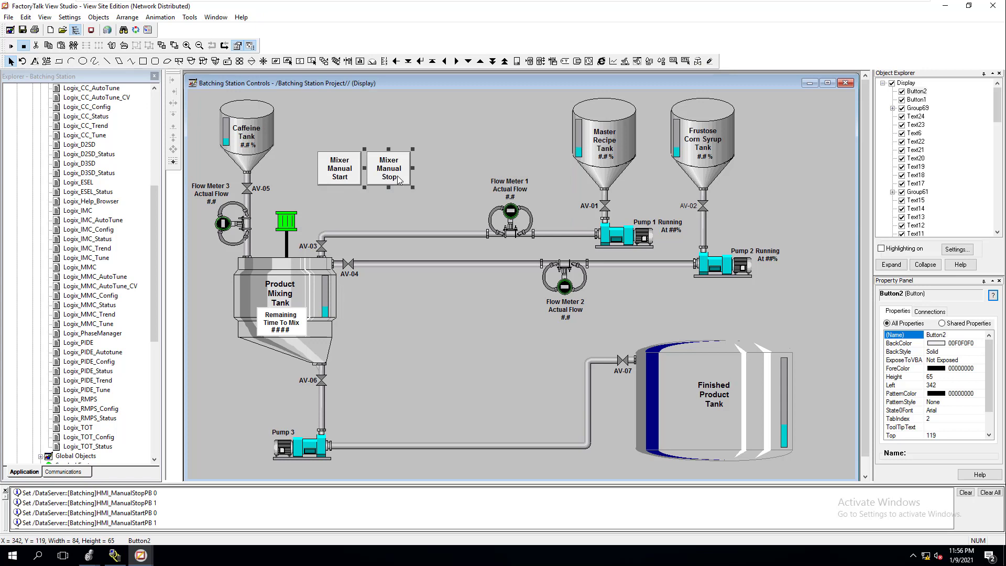
pyautogui.rightClick(392, 180)
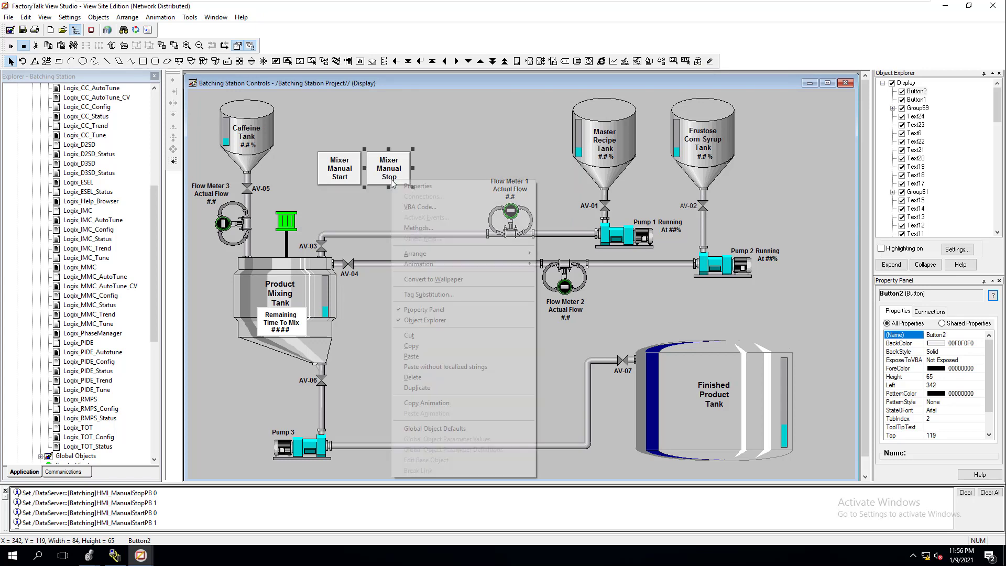
pyautogui.click(424, 347)
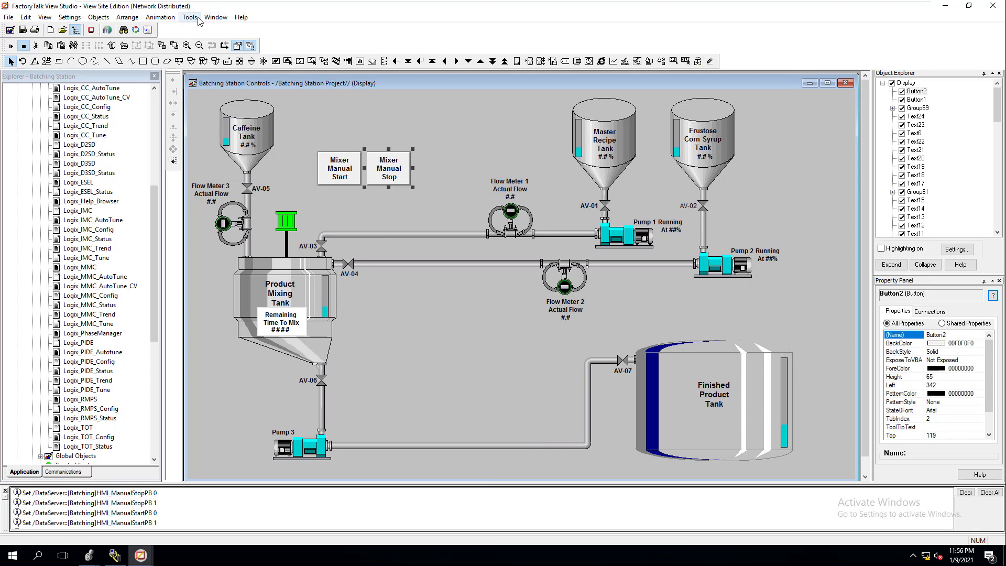
pyautogui.click(215, 17)
pyautogui.click(236, 90)
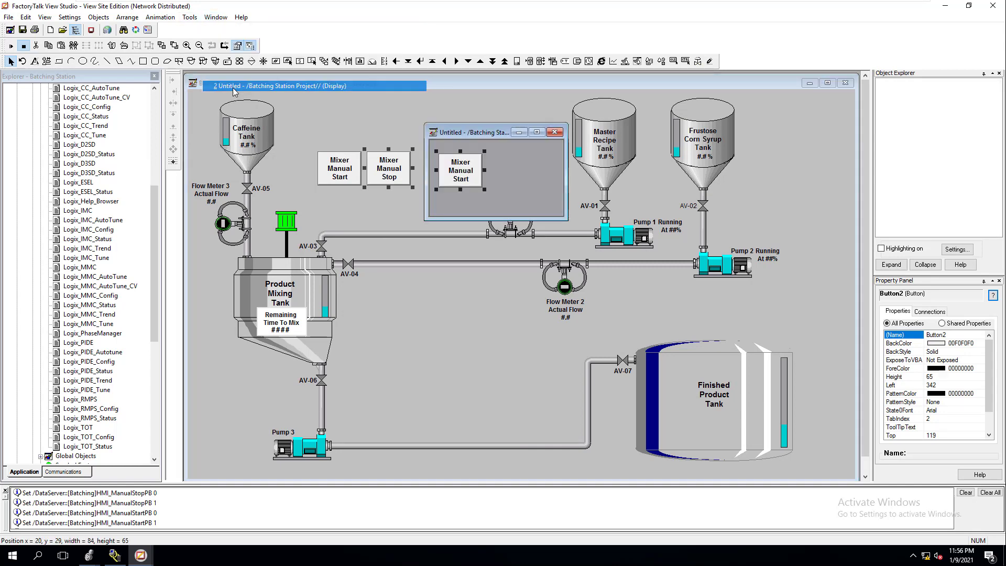
pyautogui.rightClick(508, 167)
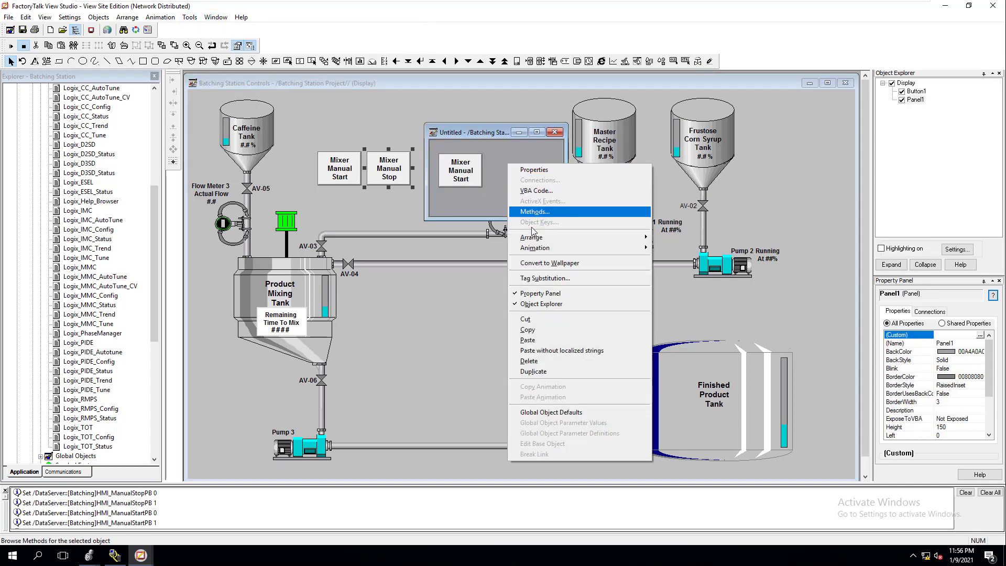
pyautogui.click(539, 341)
pyautogui.moveTo(459, 156); pyautogui.dragTo(533, 187)
# - Move both mixer buttons to the lower part of the panel, spread them apart, and align their top edges
pyautogui.moveTo(473, 180); pyautogui.dragTo(478, 194)
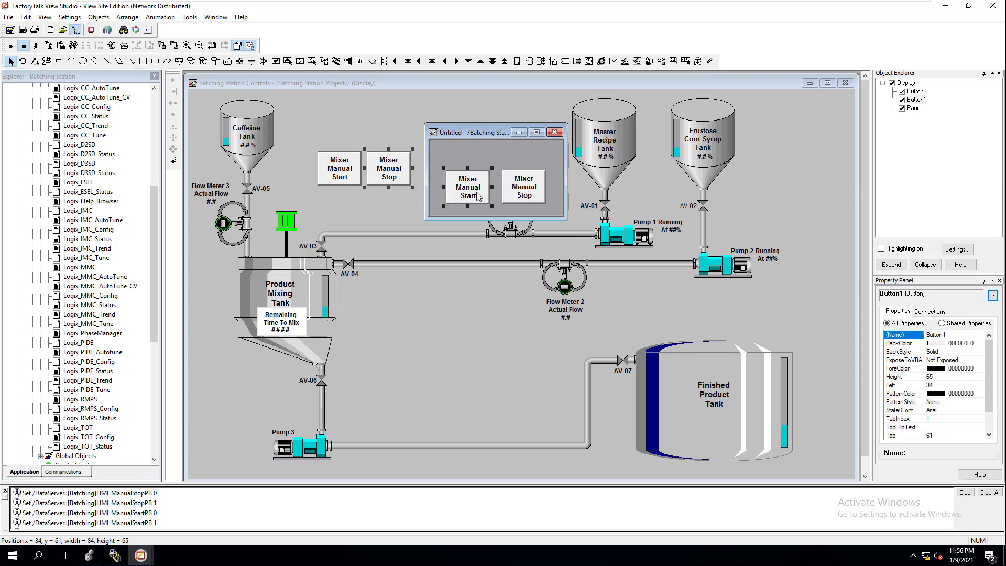
pyautogui.moveTo(478, 196); pyautogui.dragTo(528, 200)
pyautogui.click(475, 193)
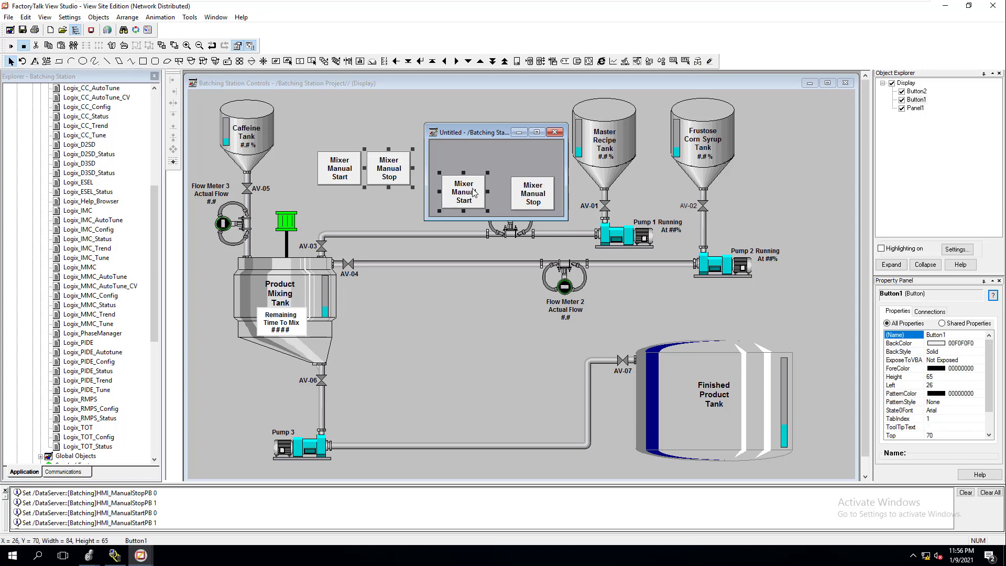
pyautogui.keyDown('shift'); pyautogui.click(520, 195); pyautogui.keyUp('shift')
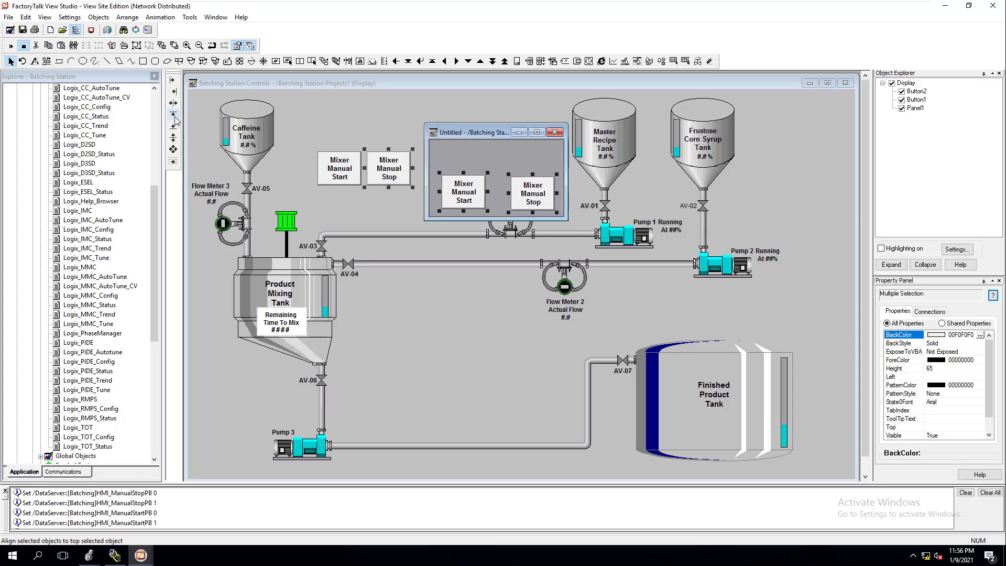
pyautogui.click(173, 114)
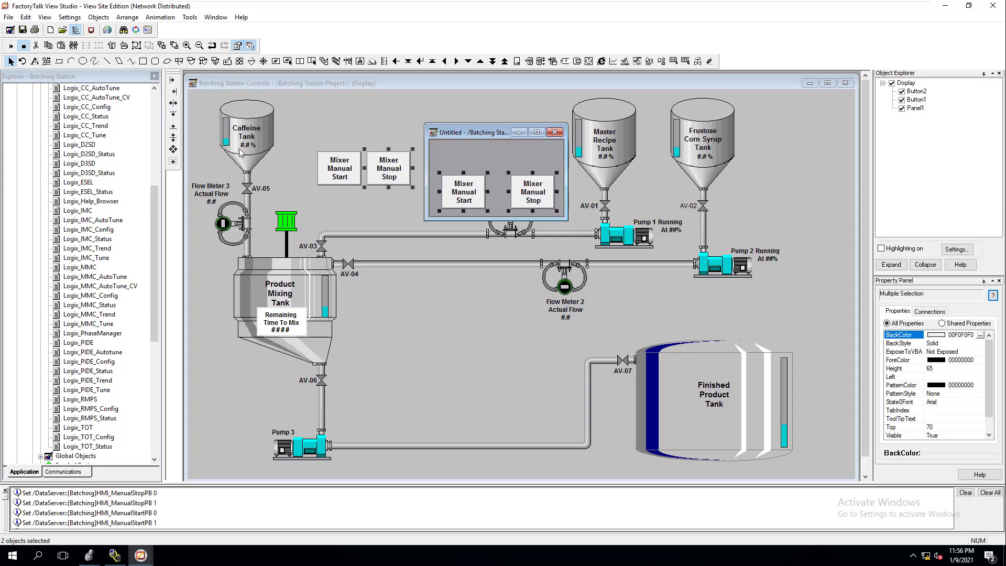
# - Delete the original Mixer Manual Stop and Mixer Manual Start buttons from the Batching Station Controls display
pyautogui.click(389, 180)
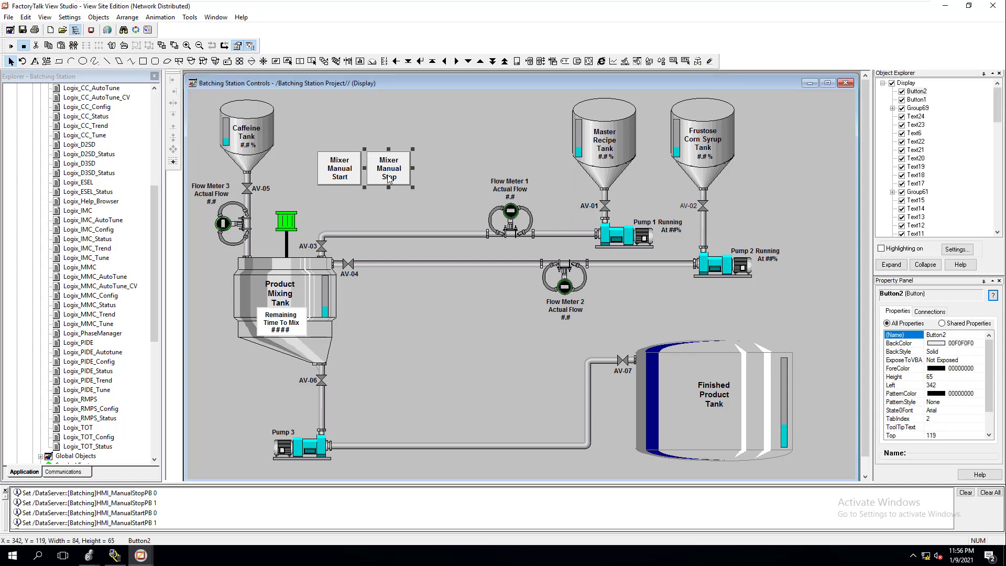
pyautogui.press('Delete')
pyautogui.click(352, 166)
pyautogui.press('Delete')
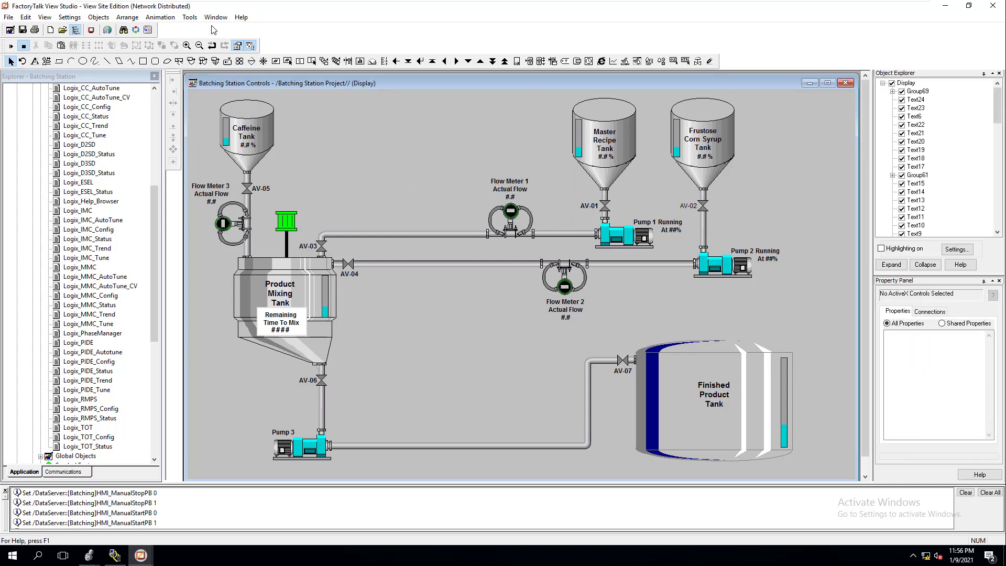
# - Return to the untitled display and draw a small button in the panel's upper-right corner, above the Mixer Manual Stop button
pyautogui.click(215, 17)
pyautogui.click(252, 85)
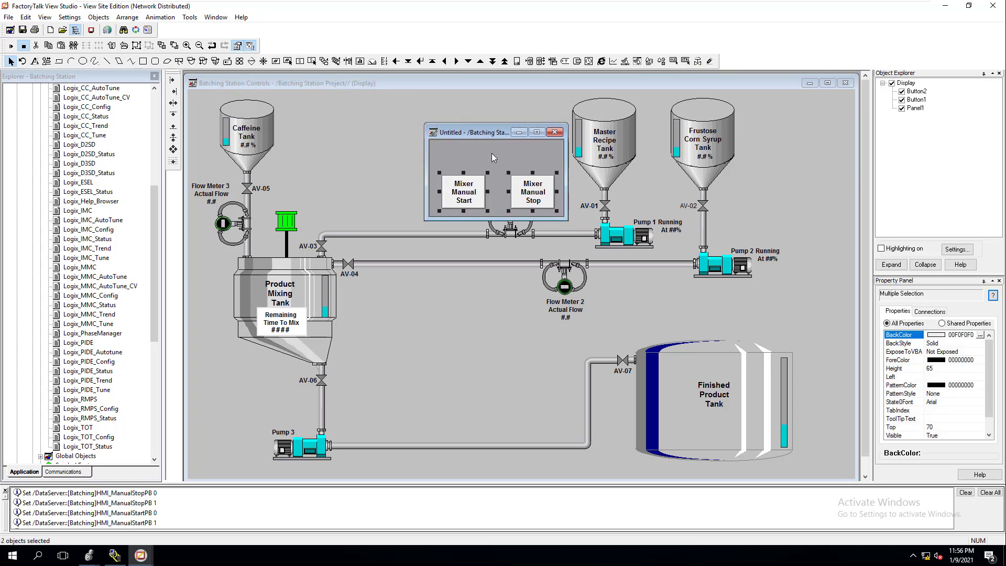
pyautogui.click(492, 153)
pyautogui.click(103, 17)
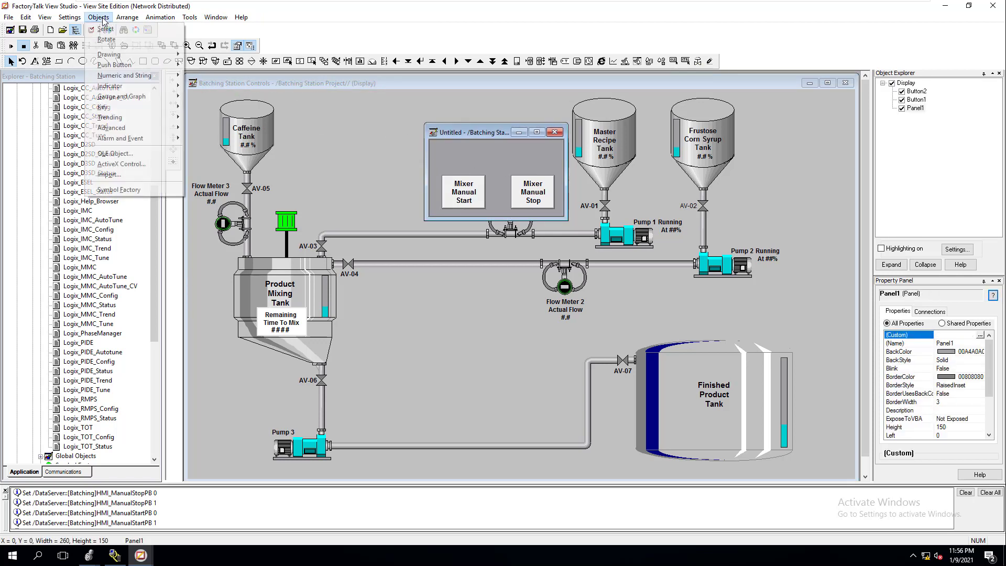
pyautogui.moveTo(131, 54)
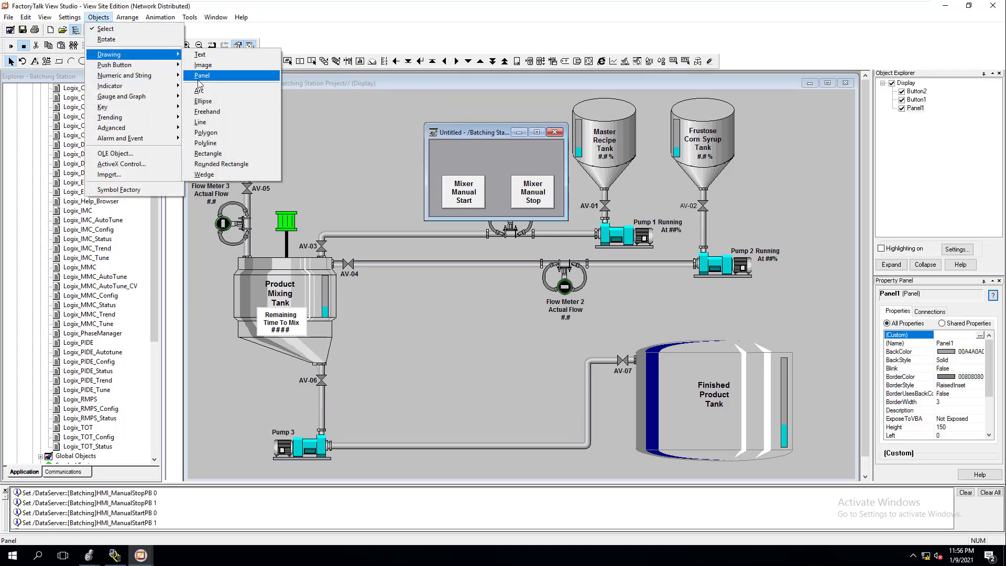
pyautogui.moveTo(160, 66)
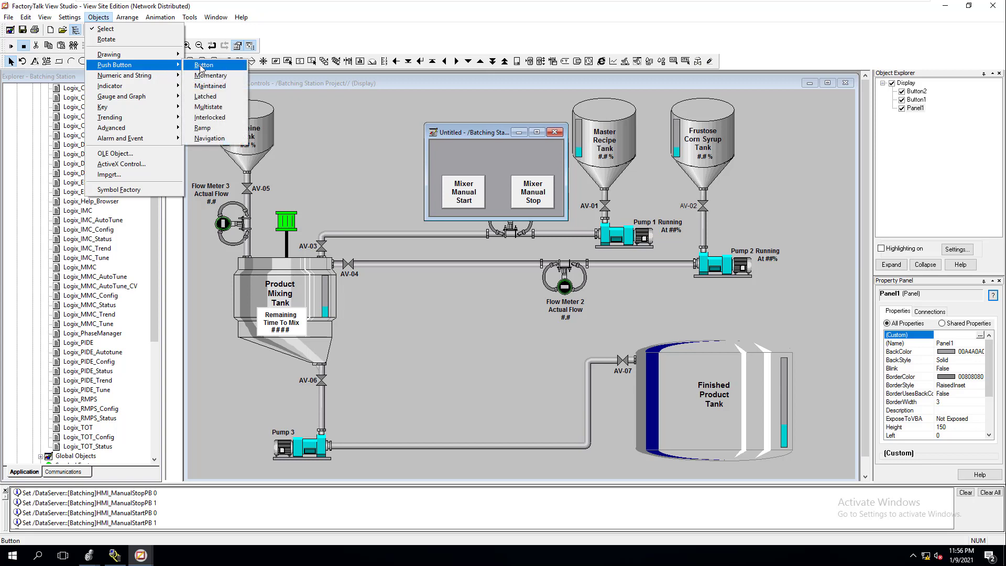
pyautogui.click(201, 67)
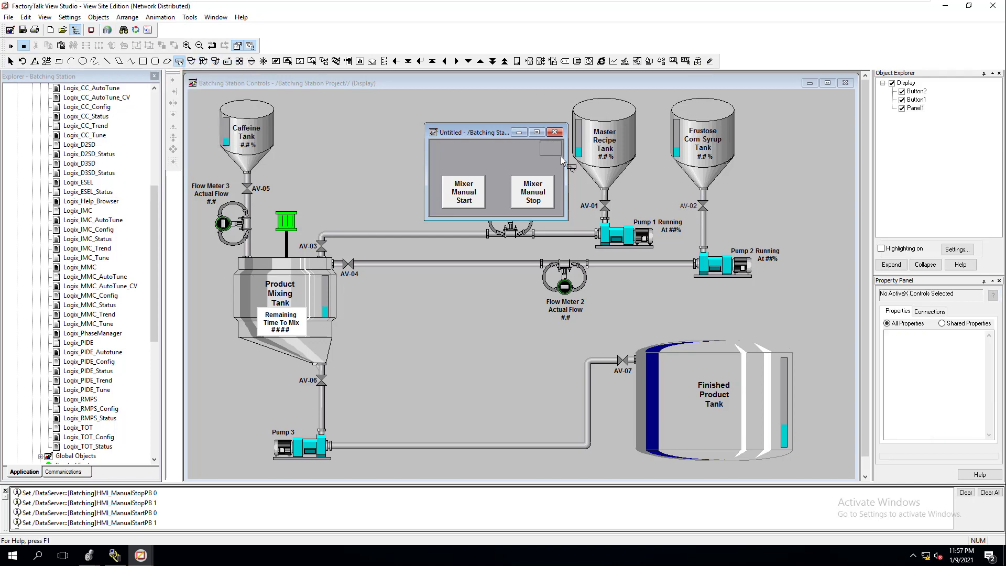
pyautogui.moveTo(560, 156); pyautogui.dragTo(561, 156)
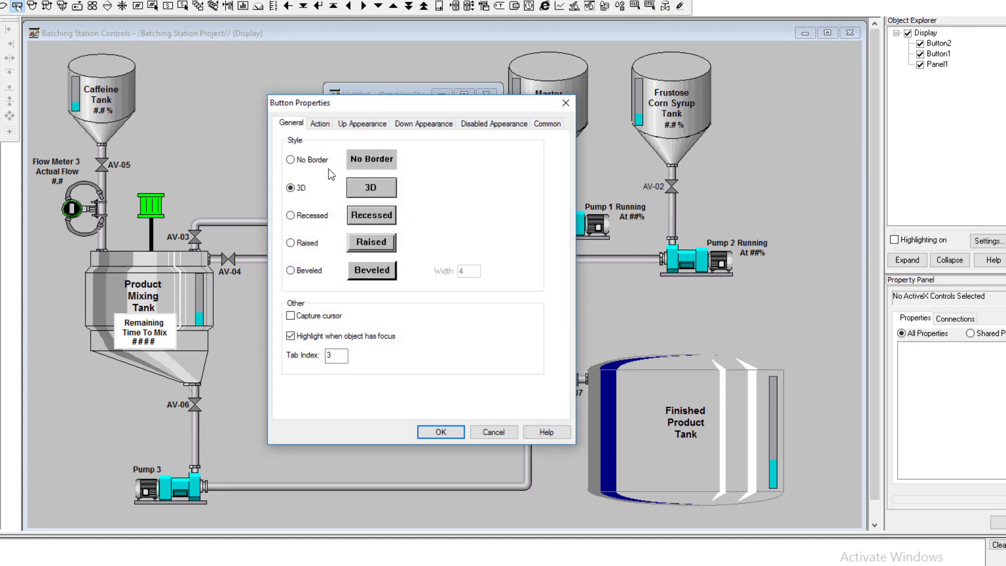
# - Assign the Abort command, set to close the active window, as the new button's press action
pyautogui.click(320, 123)
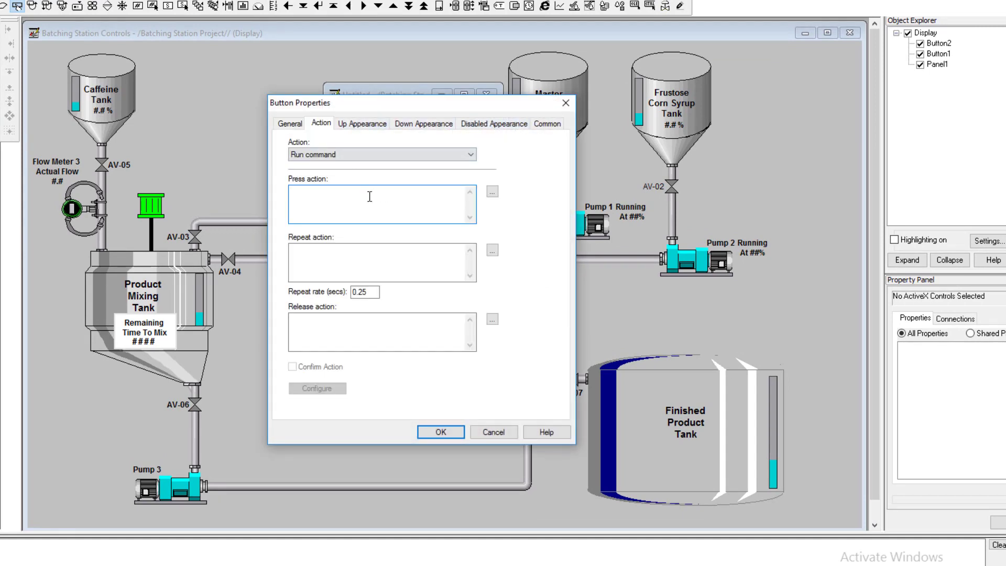
pyautogui.click(492, 192)
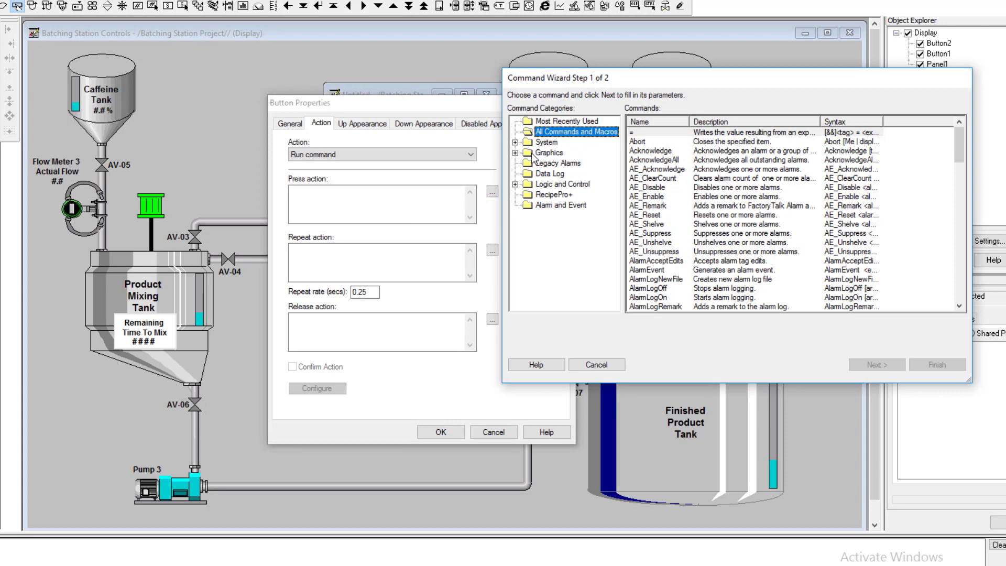
pyautogui.click(516, 153)
pyautogui.click(528, 163)
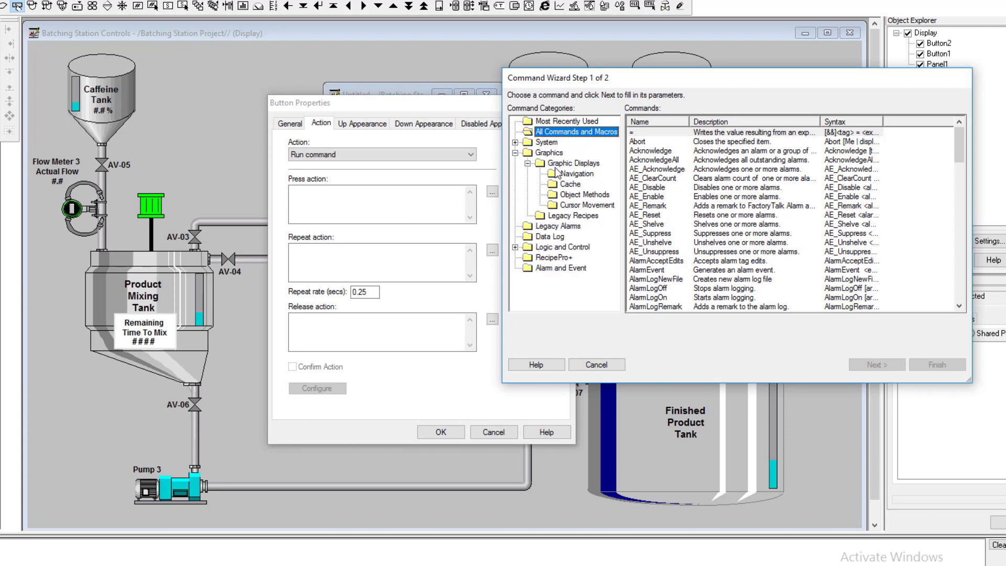
pyautogui.click(566, 174)
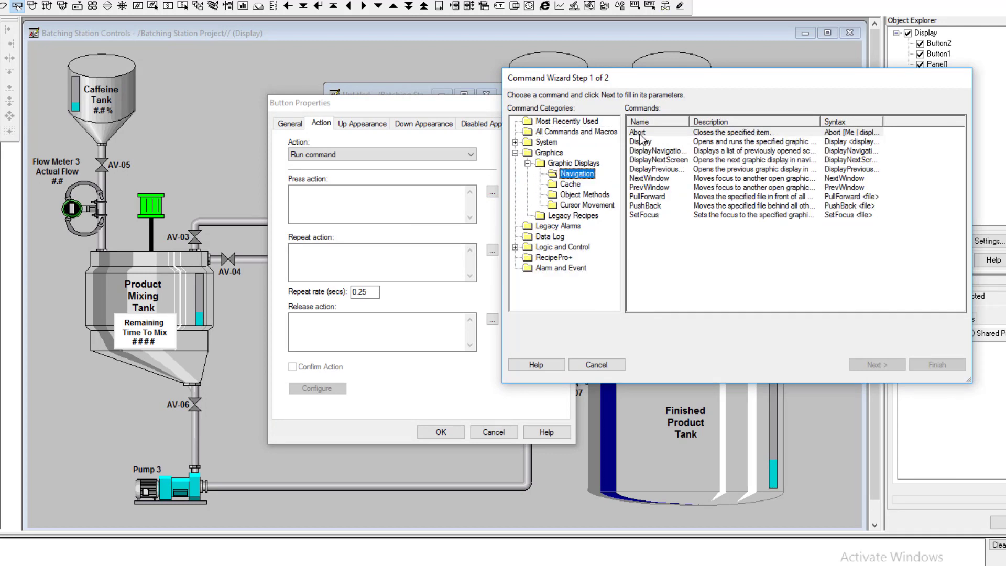
pyautogui.click(641, 135)
pyautogui.click(871, 366)
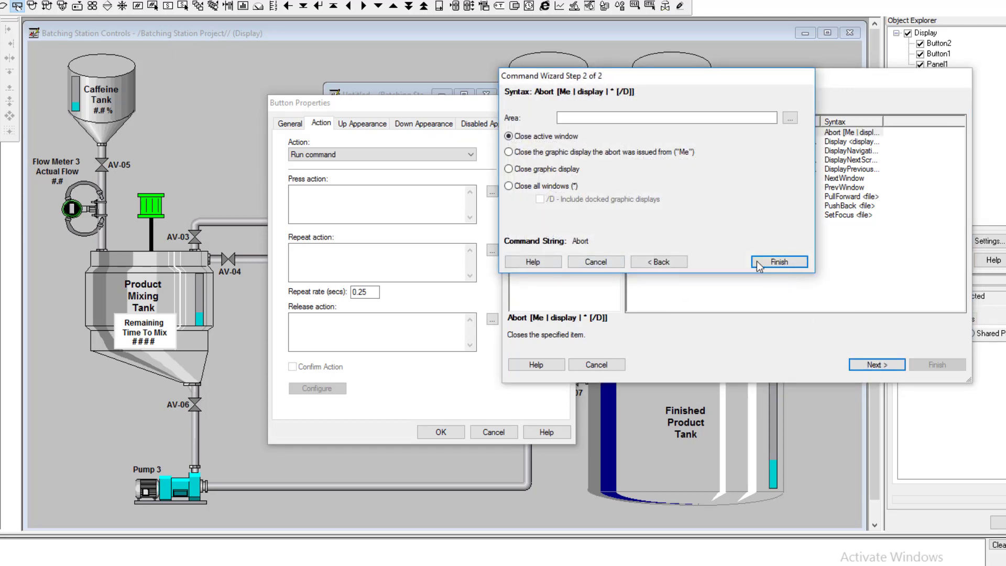
pyautogui.click(776, 262)
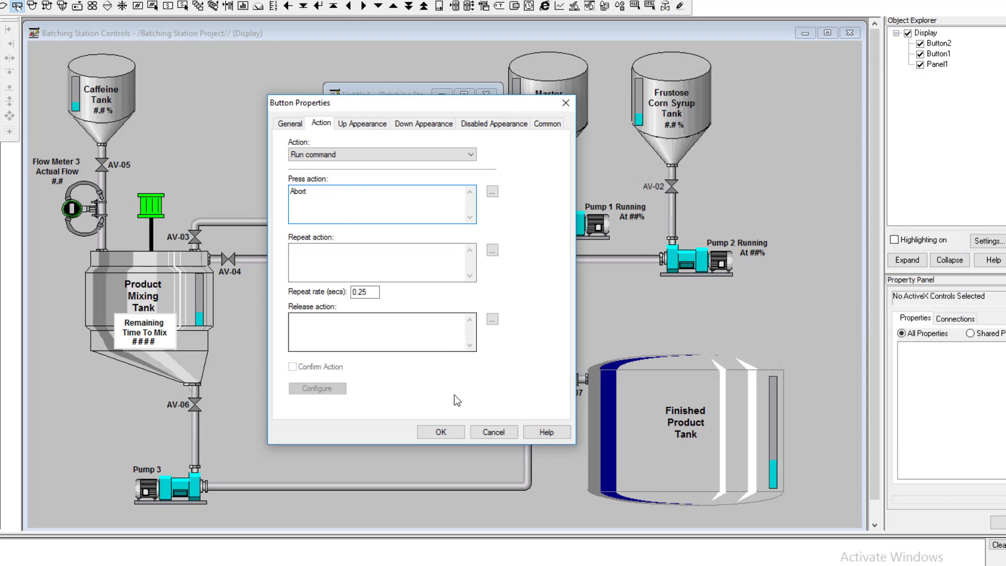
pyautogui.click(440, 432)
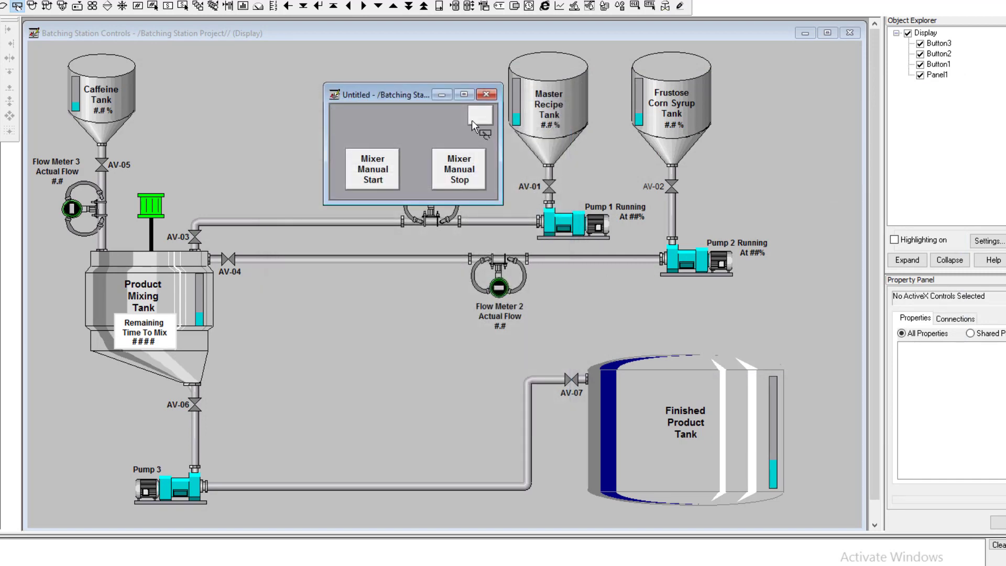
# - Give the small button above Mixer Manual Stop a bold X caption
pyautogui.doubleClick(476, 116)
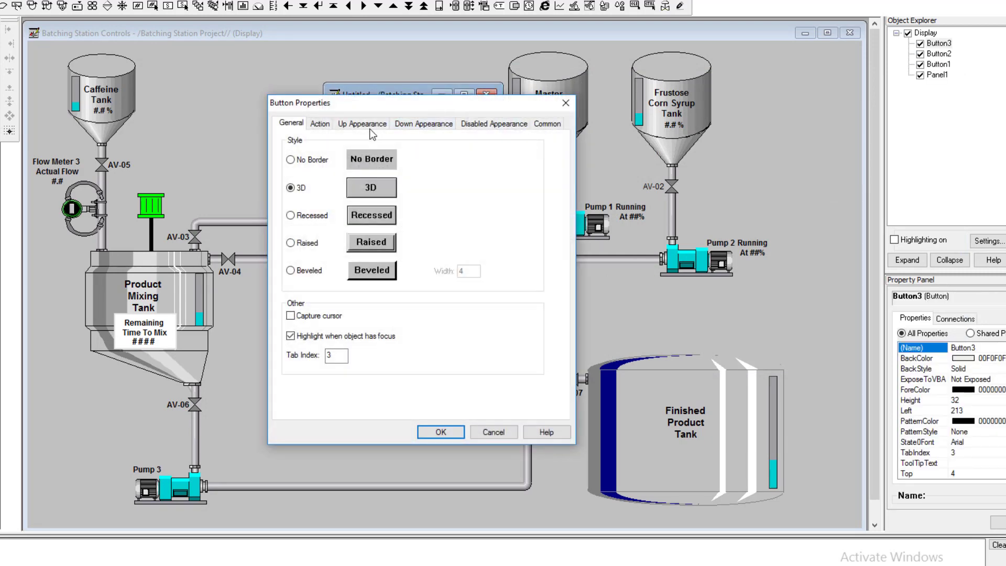
pyautogui.click(364, 123)
pyautogui.click(339, 243)
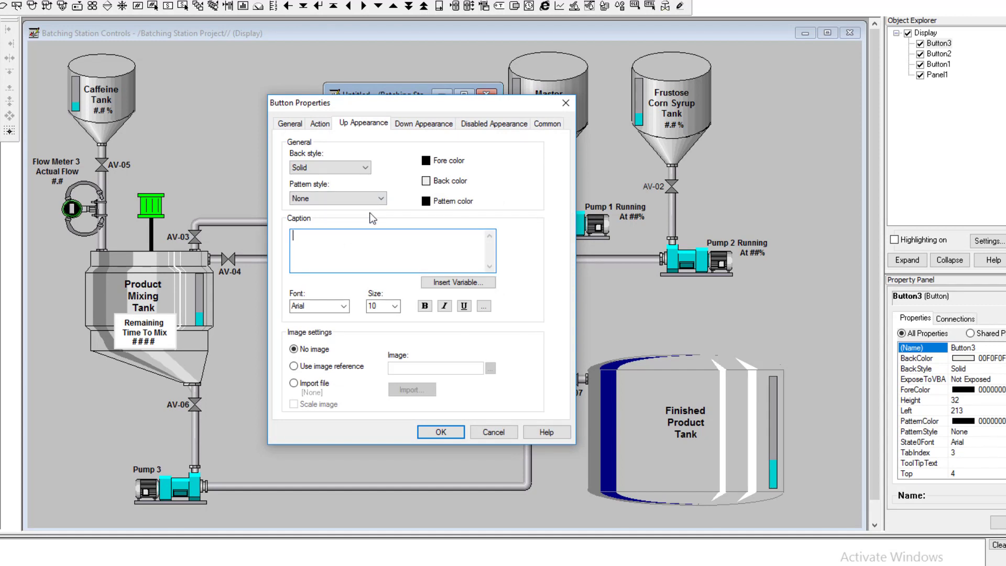
pyautogui.write('X')
pyautogui.click(424, 306)
pyautogui.click(440, 431)
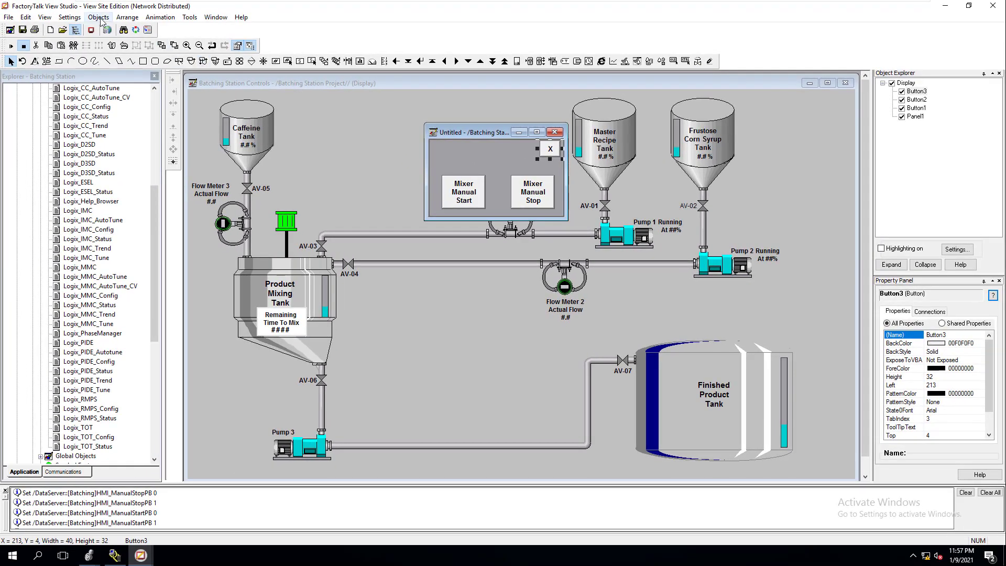
# - Add a bold text label reading Mixer Manual Controls above the two mixer buttons in the untitled display
pyautogui.click(99, 17)
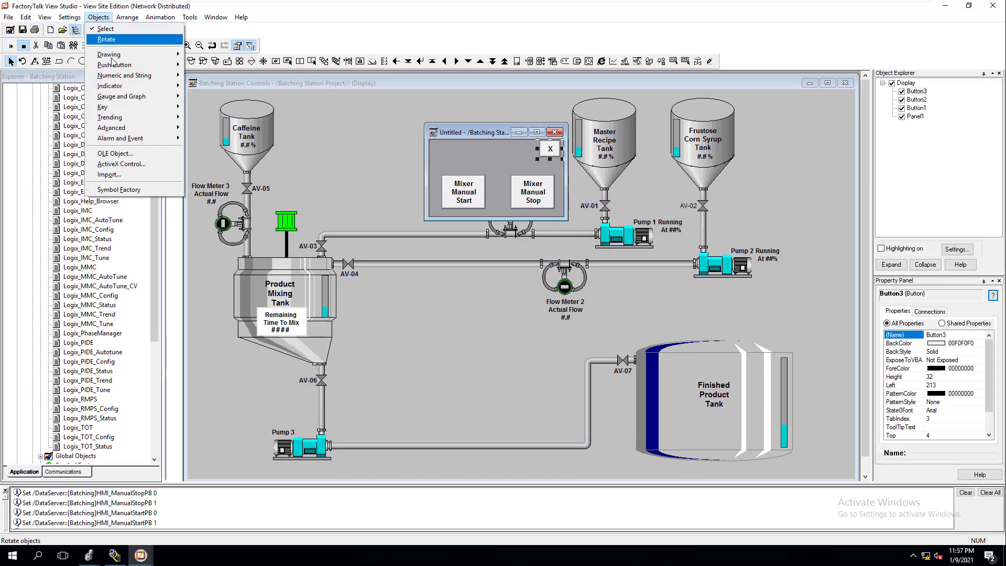
pyautogui.moveTo(129, 56)
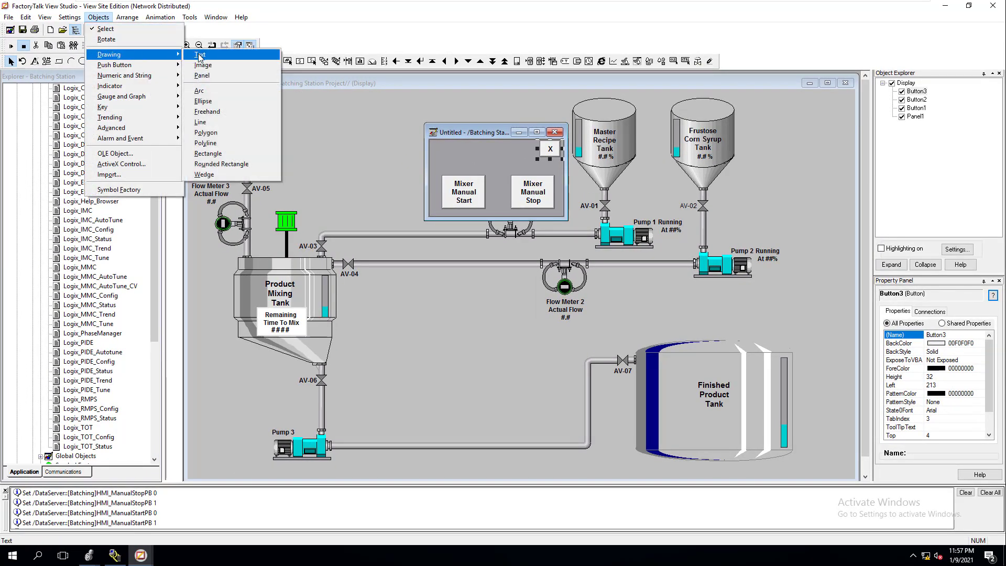
pyautogui.click(201, 54)
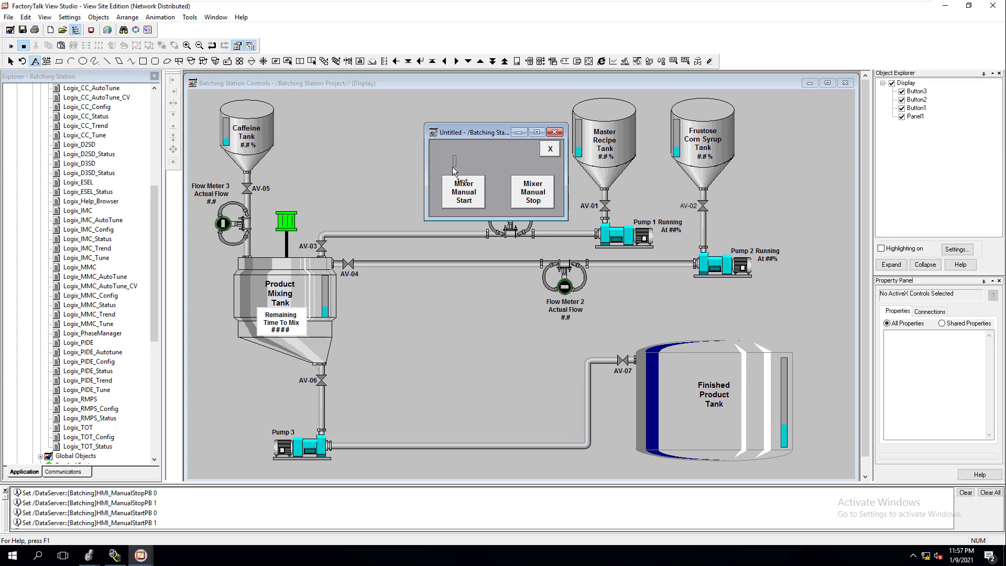
pyautogui.moveTo(523, 167); pyautogui.dragTo(539, 175)
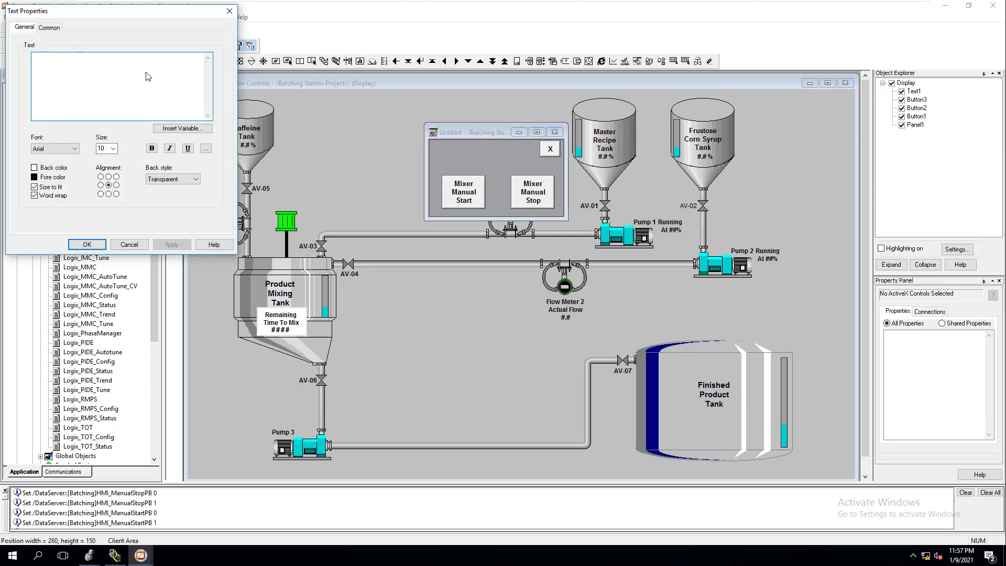
pyautogui.write('Mixer Manual')
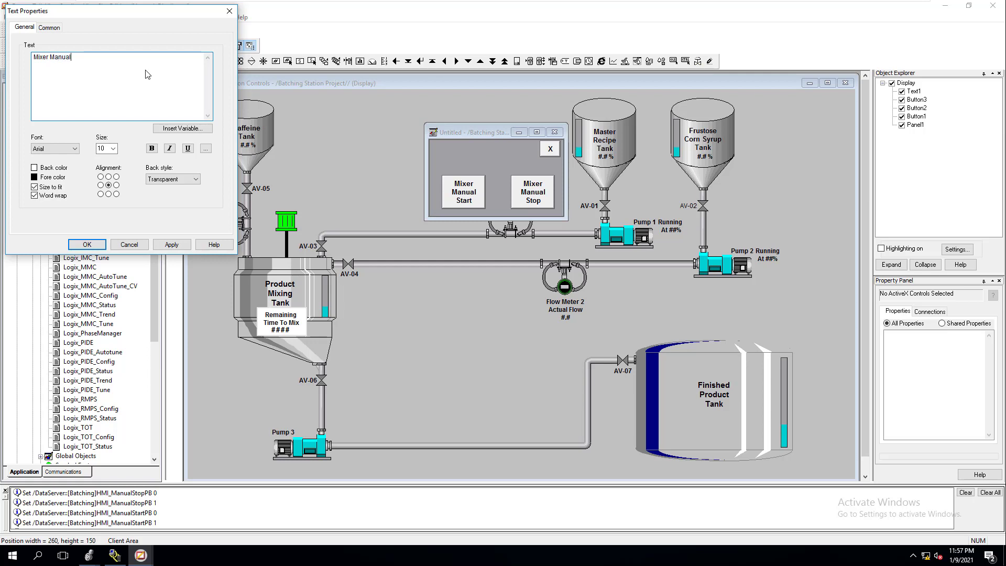
pyautogui.write('ontrols')
pyautogui.click(151, 148)
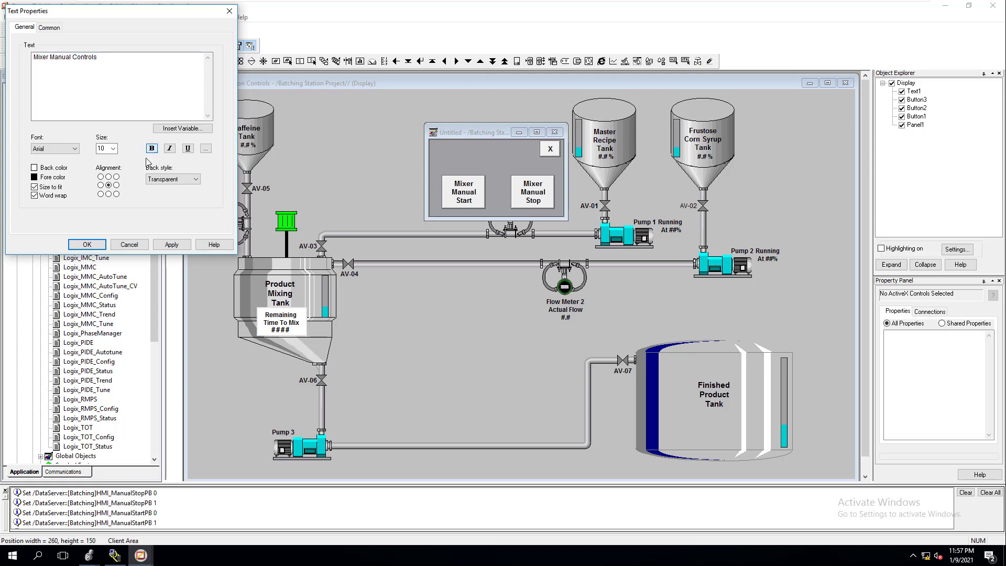
pyautogui.click(172, 245)
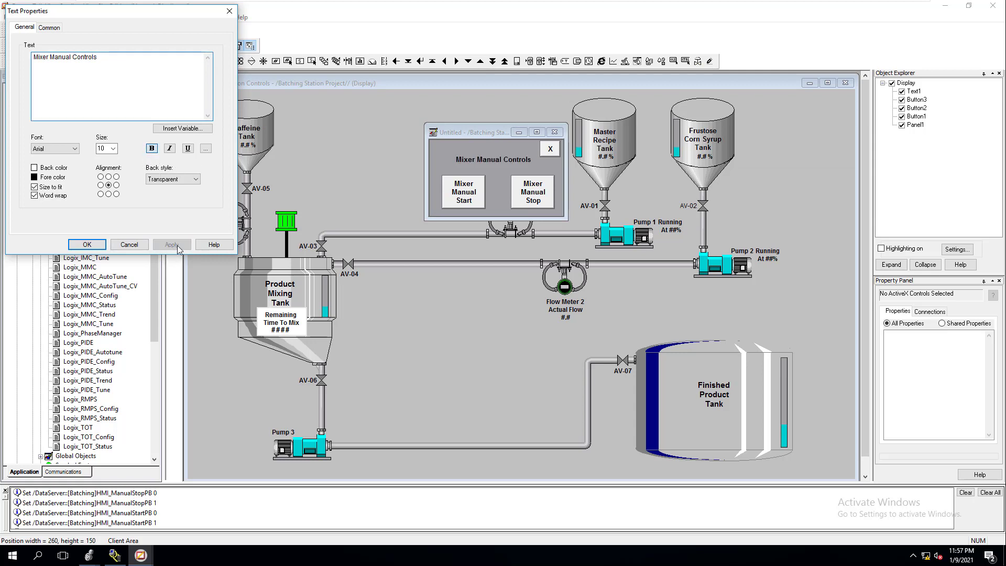
# - Set the Mixer Manual Controls label's font size to 12 and move it up beside the X button
pyautogui.click(113, 148)
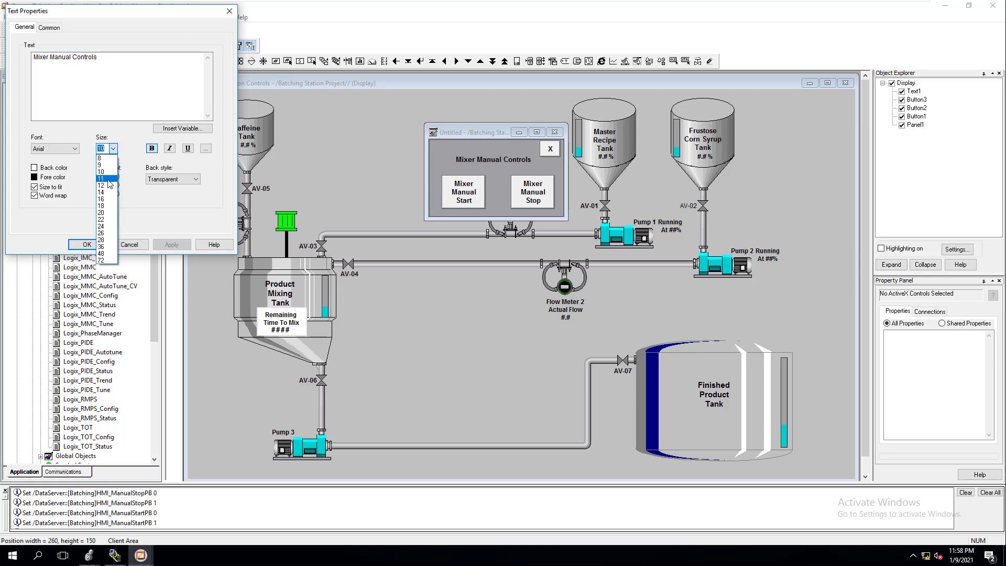
pyautogui.click(105, 185)
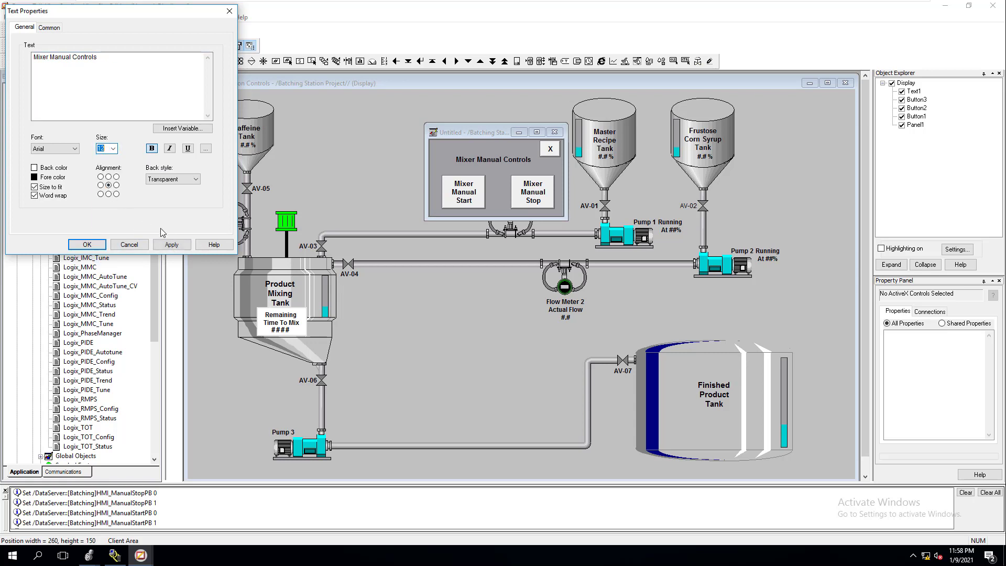
pyautogui.click(170, 245)
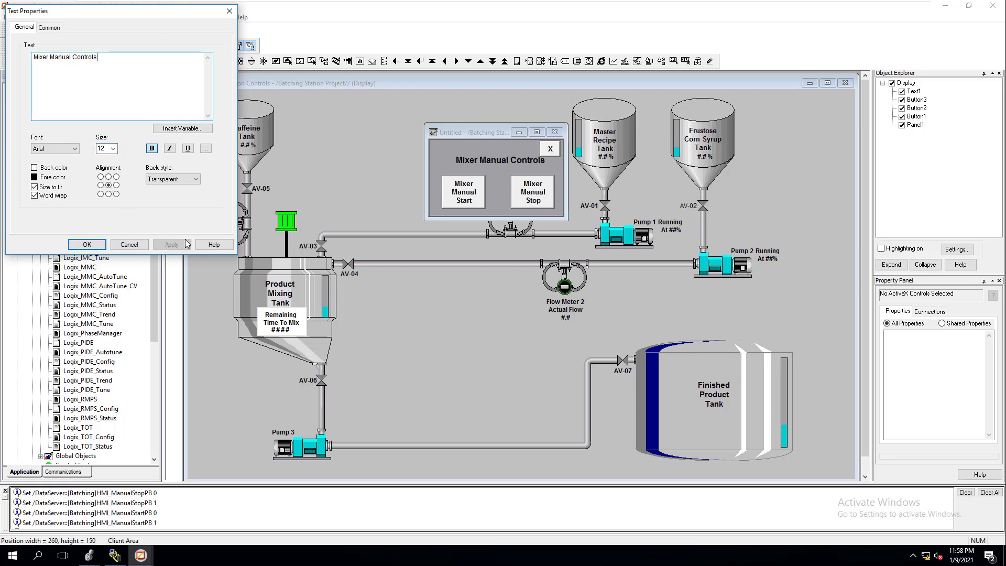
pyautogui.click(34, 178)
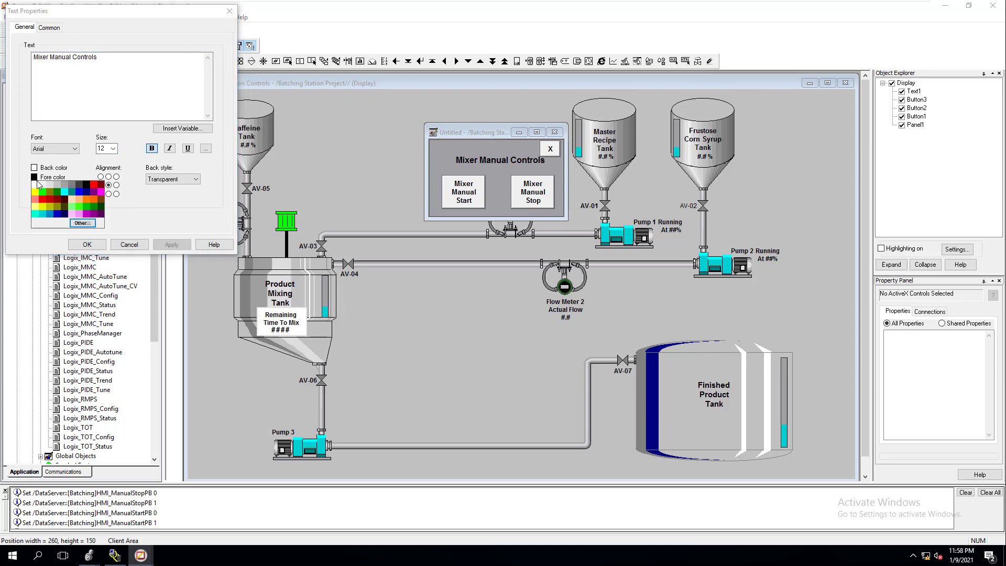
pyautogui.click(130, 157)
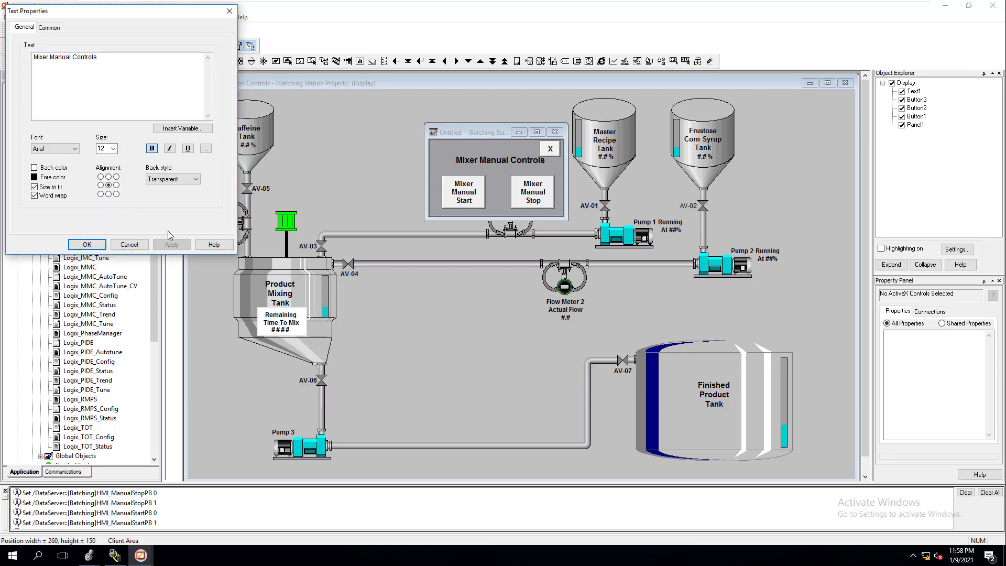
pyautogui.click(87, 244)
pyautogui.moveTo(476, 165); pyautogui.dragTo(464, 156)
pyautogui.click(485, 158)
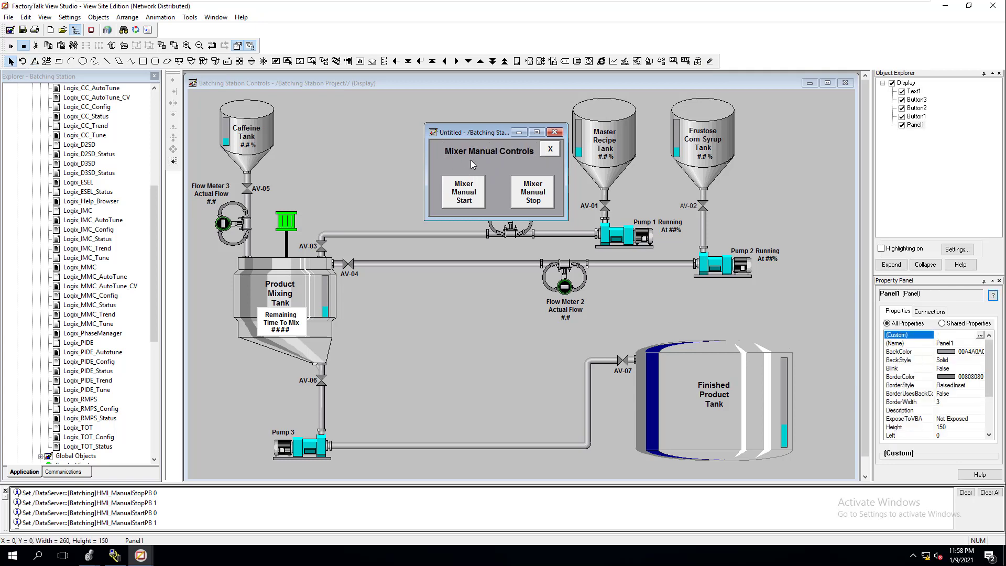
# - Draw a thin horizontal panel between the Mixer Manual Controls label and the two mixer buttons
pyautogui.click(98, 17)
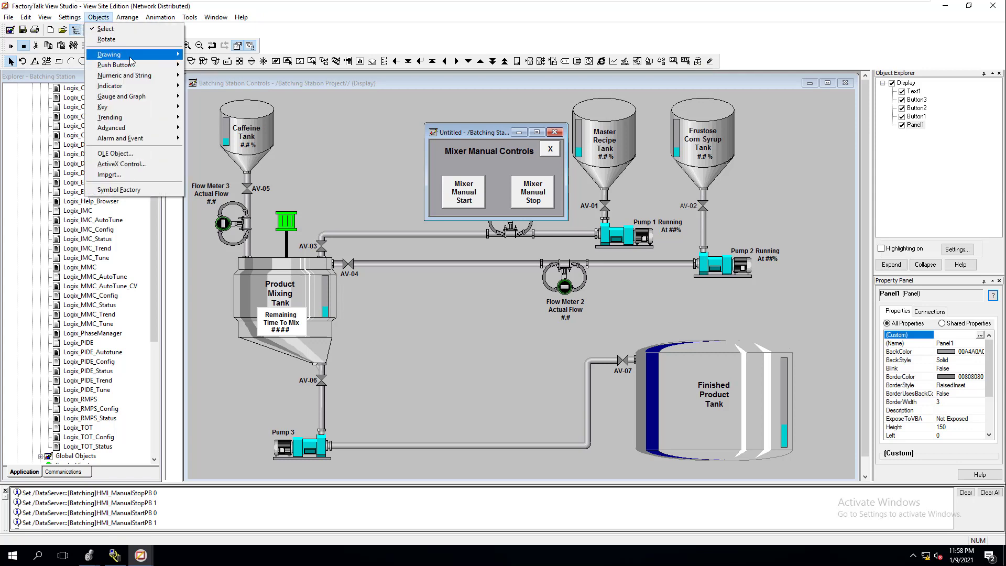
pyautogui.moveTo(131, 56)
pyautogui.click(225, 75)
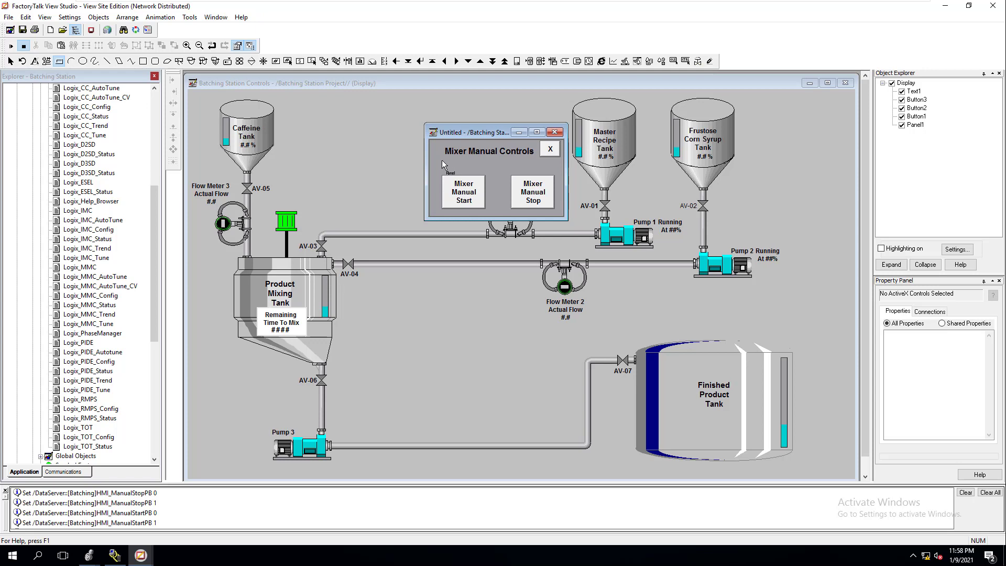
pyautogui.moveTo(441, 159); pyautogui.dragTo(554, 174)
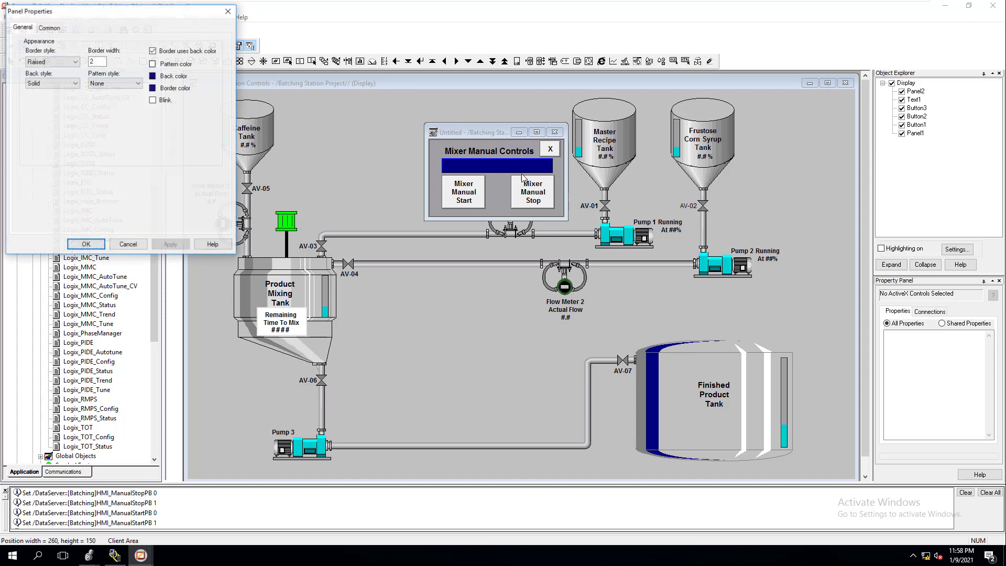
# - Set the thin panel's back color and border color to light gray
pyautogui.click(153, 77)
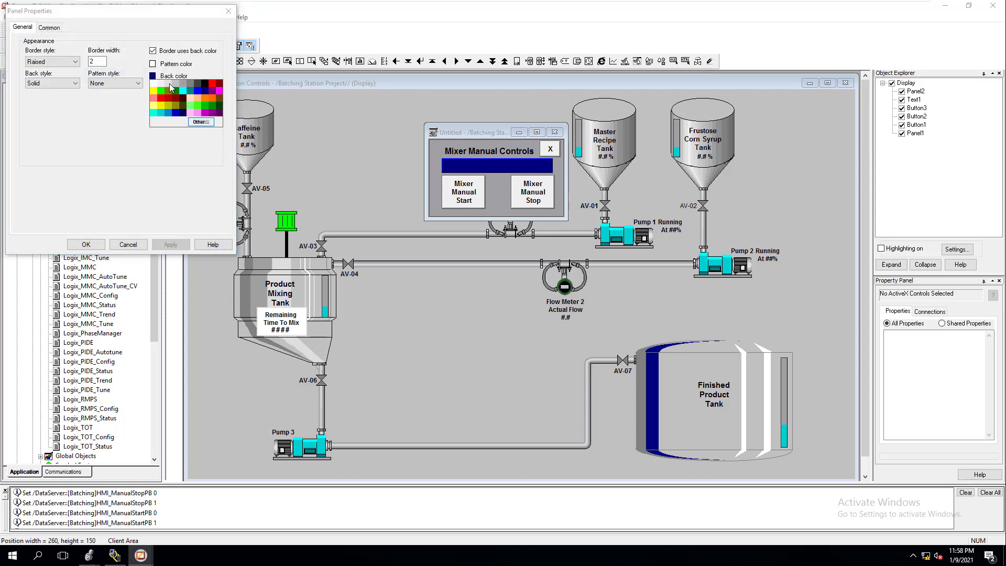
pyautogui.click(168, 83)
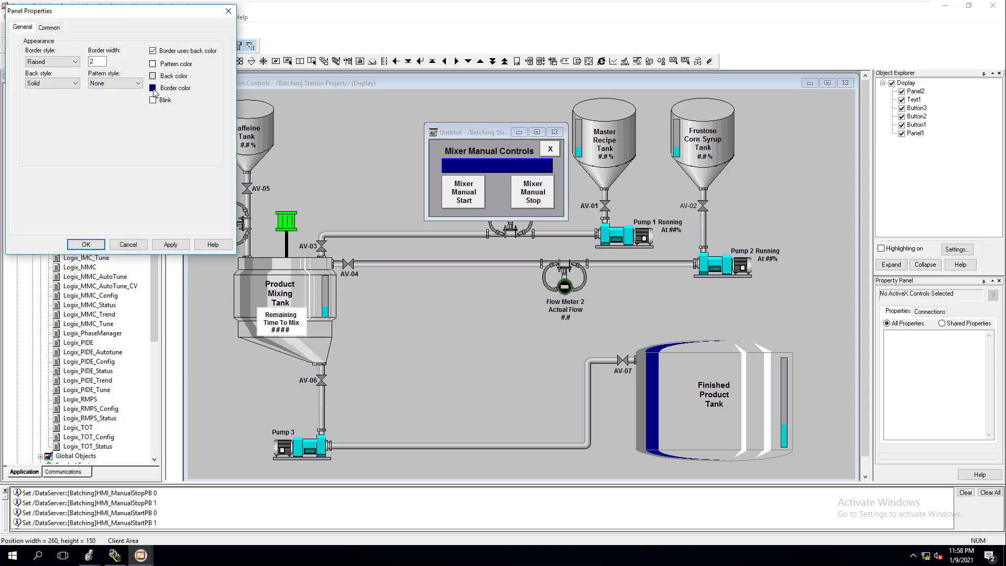
pyautogui.click(153, 88)
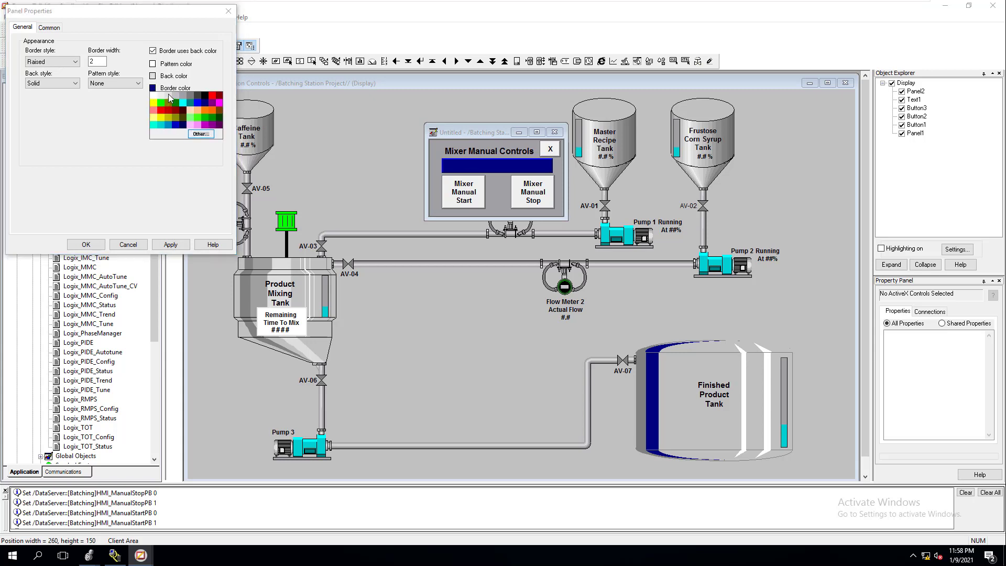
pyautogui.click(169, 97)
pyautogui.click(170, 245)
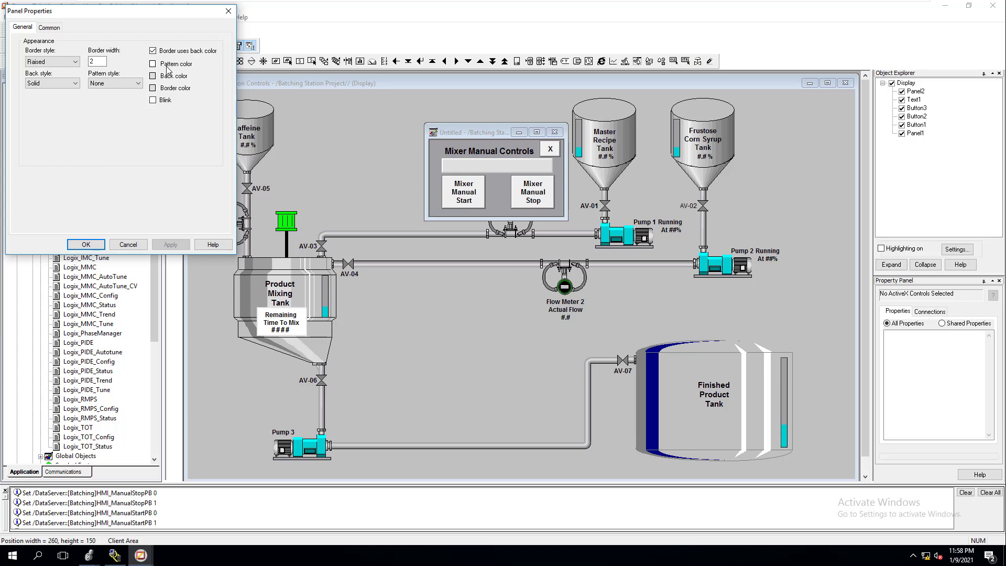
# - Give the thin panel a separate dark gray border color and the RaisedInset border style
pyautogui.click(154, 88)
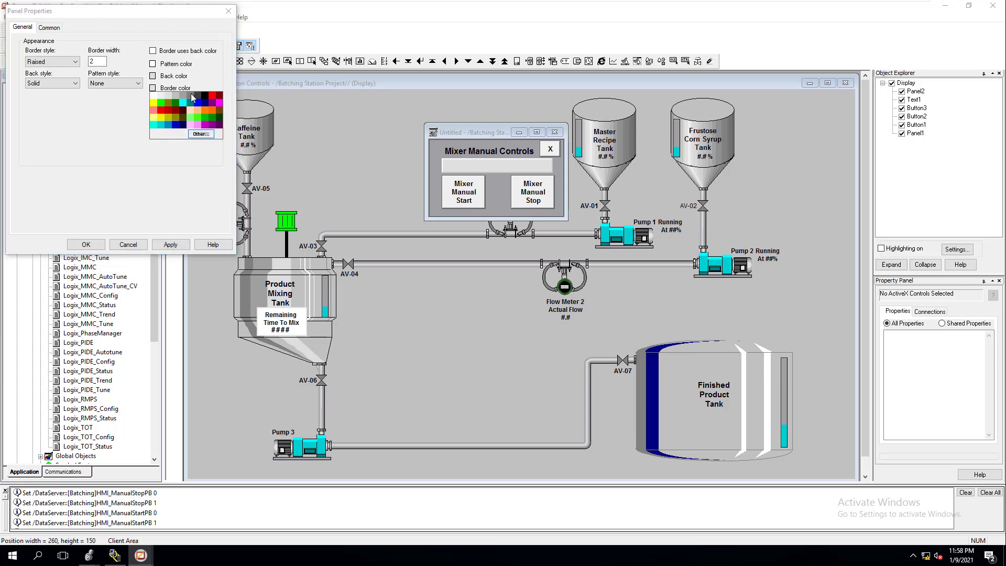
pyautogui.click(190, 95)
pyautogui.click(177, 244)
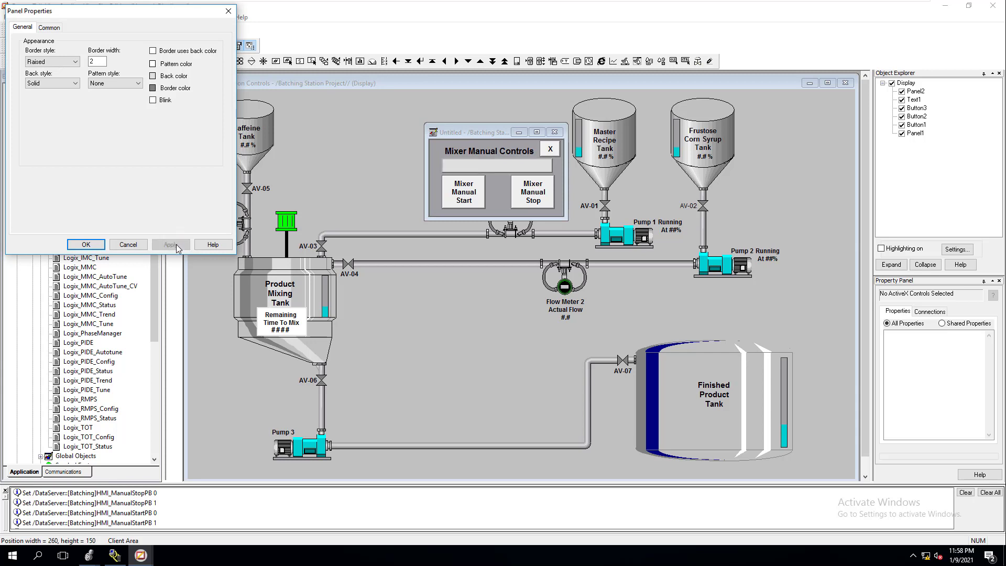
pyautogui.click(63, 62)
pyautogui.click(47, 92)
pyautogui.click(178, 244)
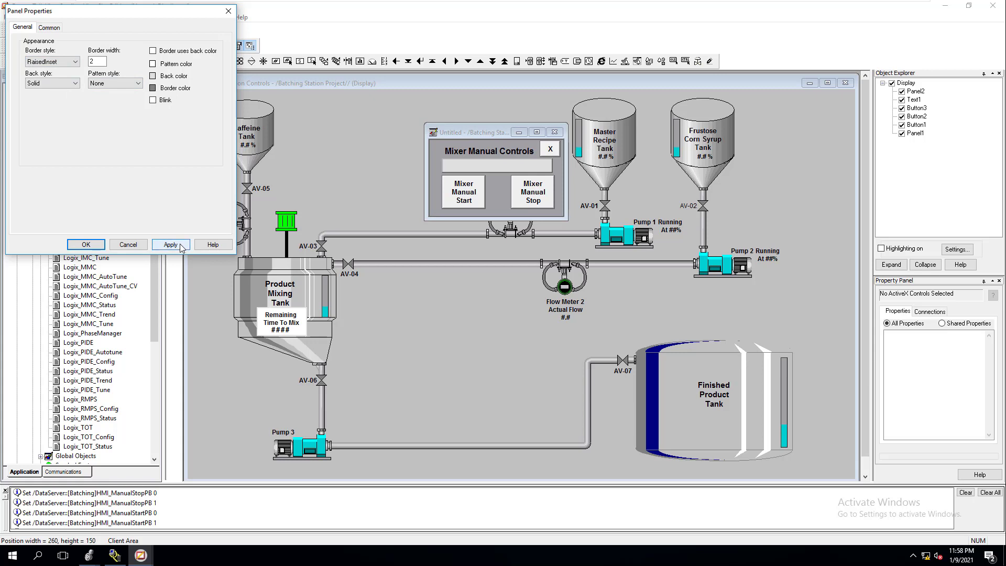
# - Change the thin panel's border color to a lighter gray and apply it
pyautogui.click(152, 88)
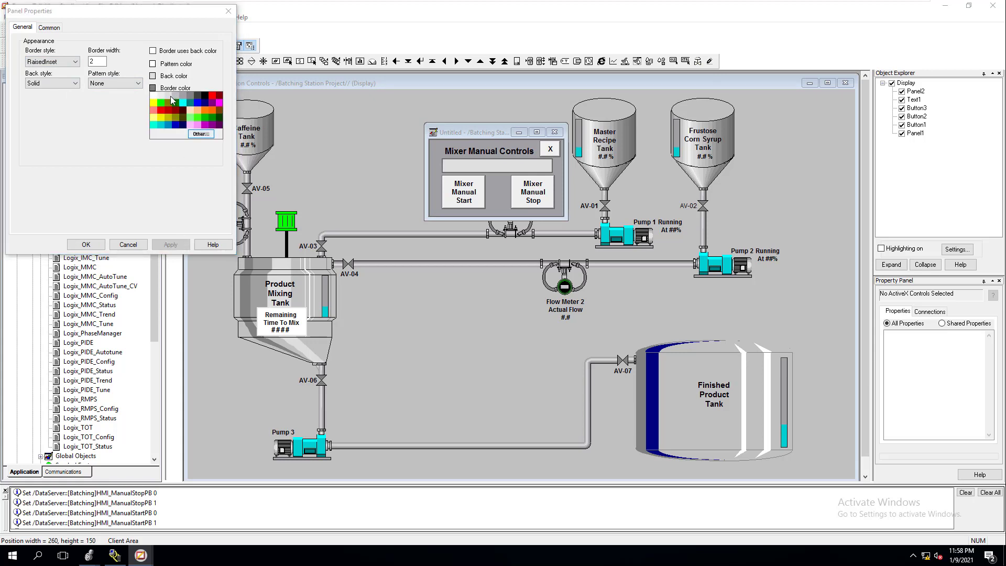
pyautogui.click(175, 96)
pyautogui.click(172, 244)
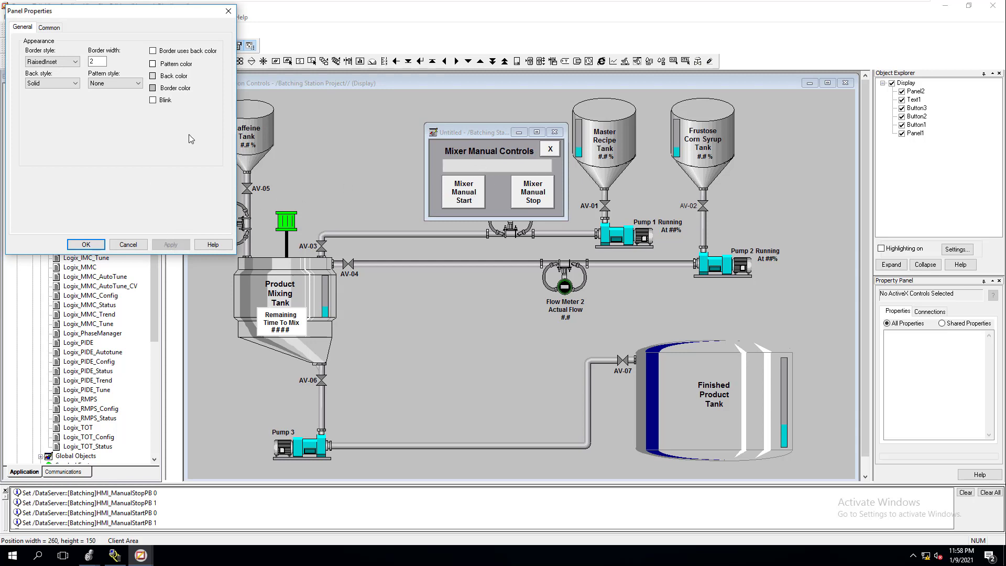
# - Move the Mixer Manual Controls label onto the thin light gray panel and bring the label to the front
pyautogui.click(86, 245)
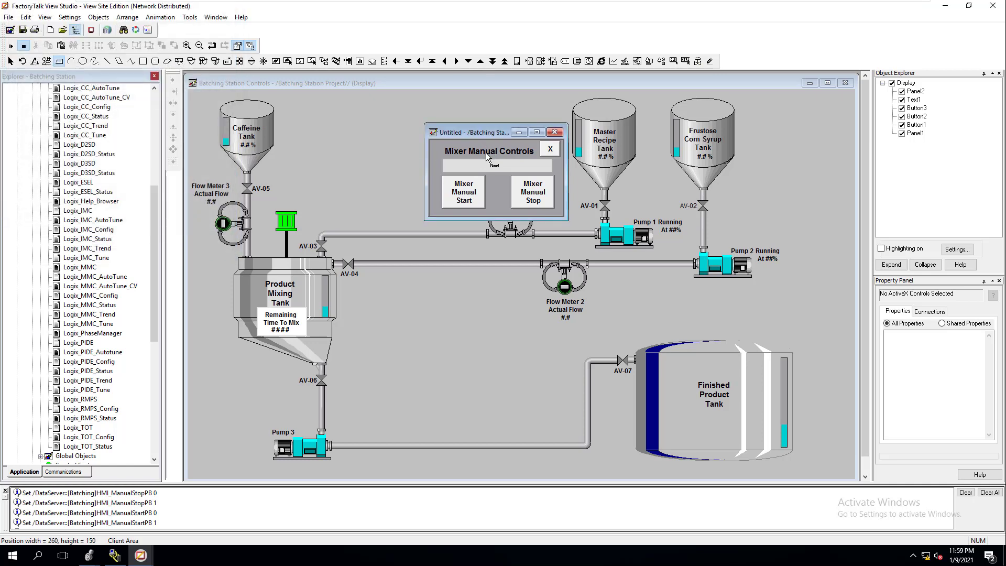
pyautogui.moveTo(486, 152); pyautogui.dragTo(498, 168)
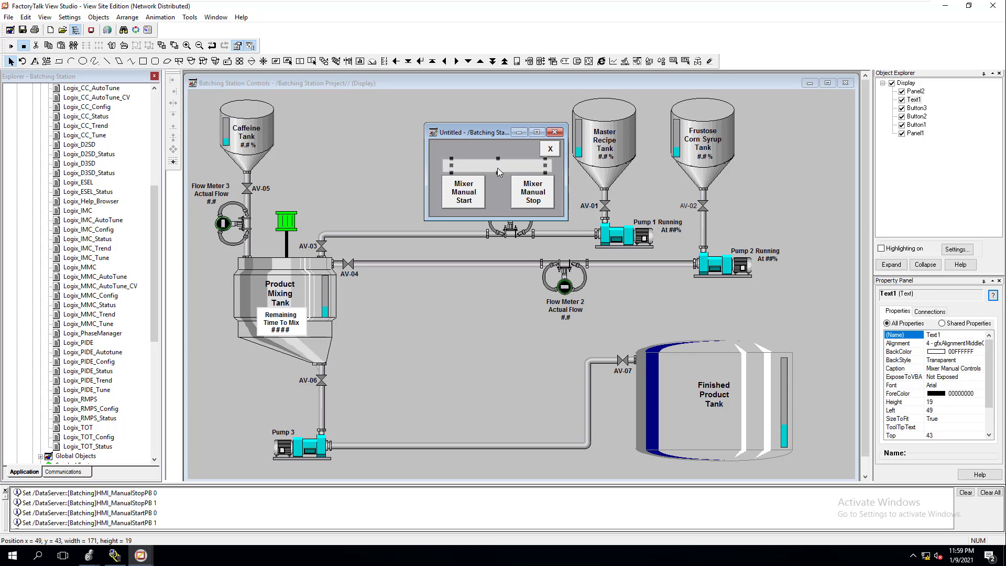
pyautogui.rightClick(496, 168)
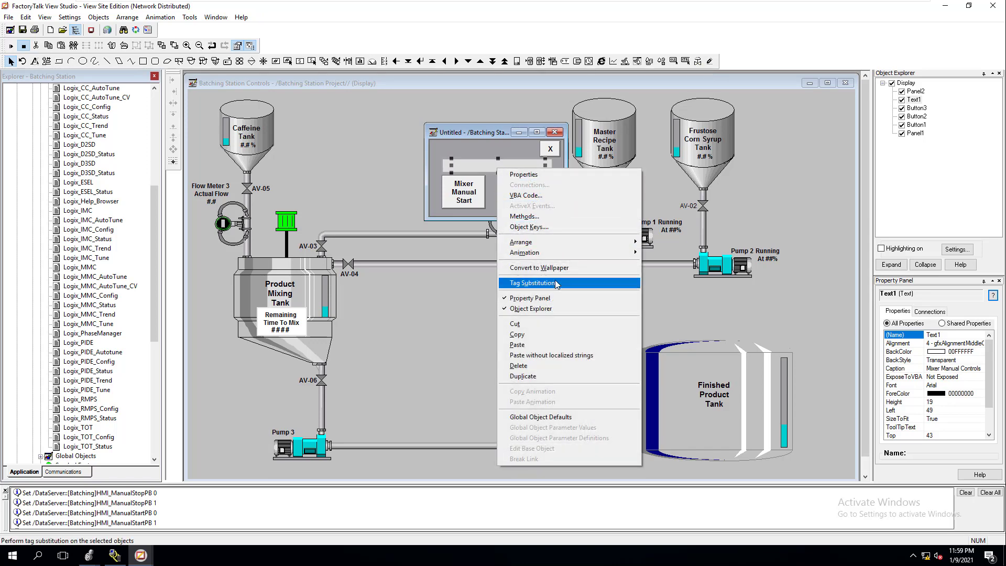
pyautogui.moveTo(563, 241)
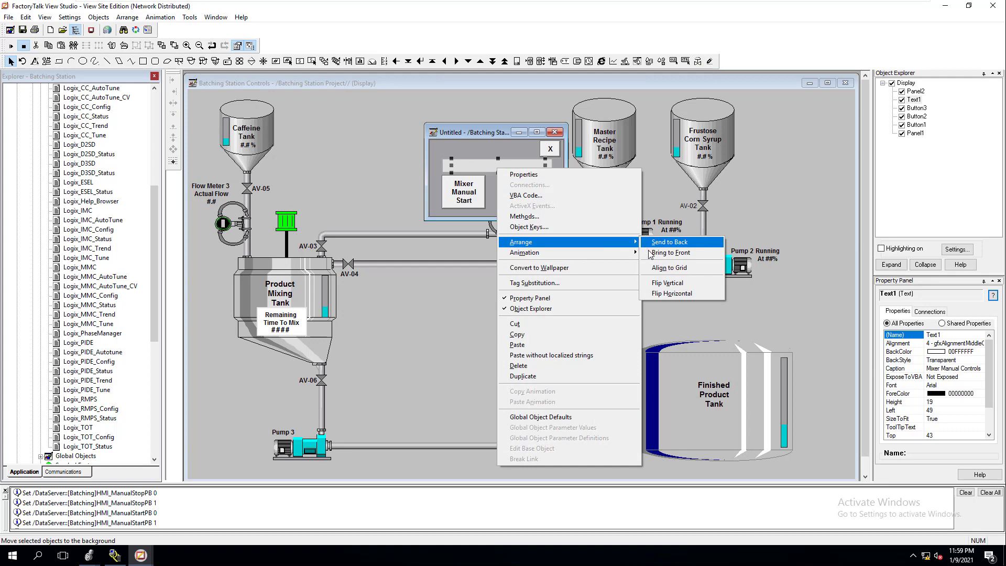
pyautogui.click(671, 253)
pyautogui.click(498, 144)
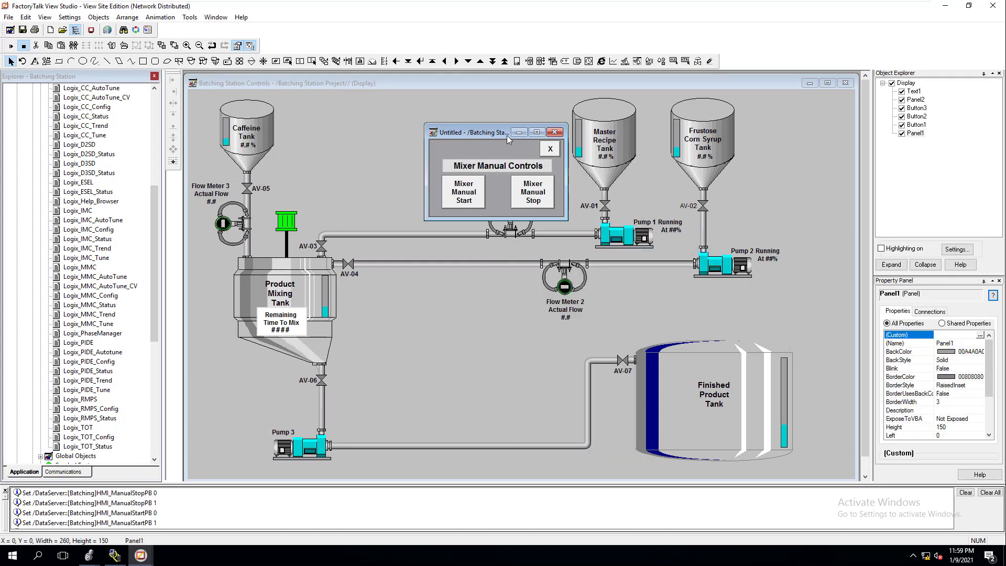
# - Set the thin panel's border color to dark gray and its back color to off-white, and apply both
pyautogui.click(448, 169)
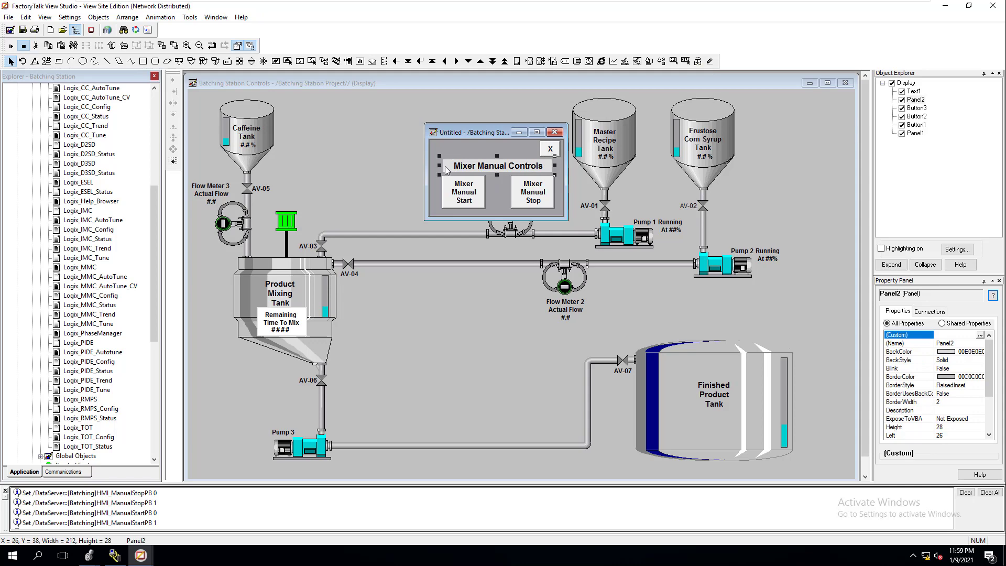
pyautogui.rightClick(444, 165)
pyautogui.click(461, 173)
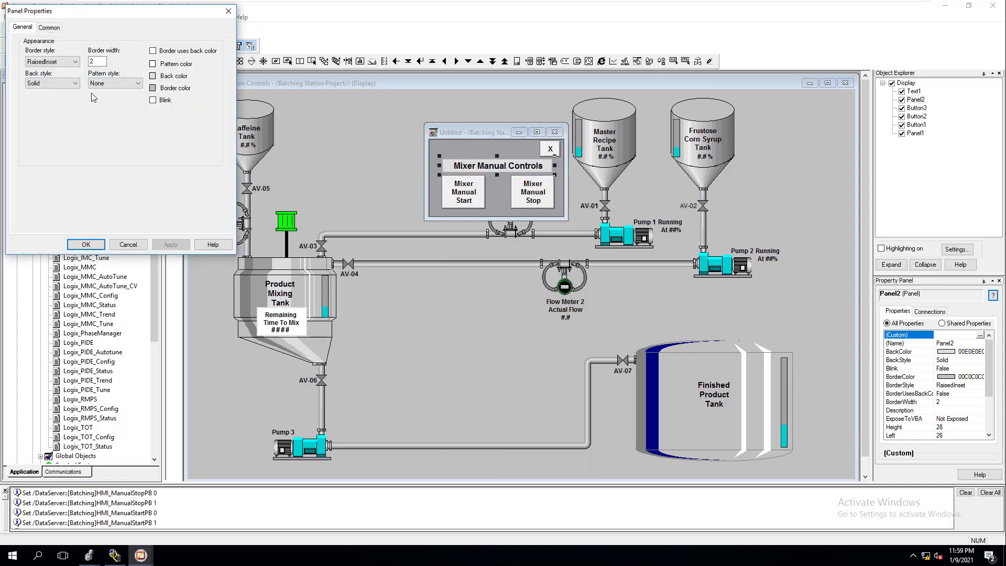
pyautogui.click(153, 88)
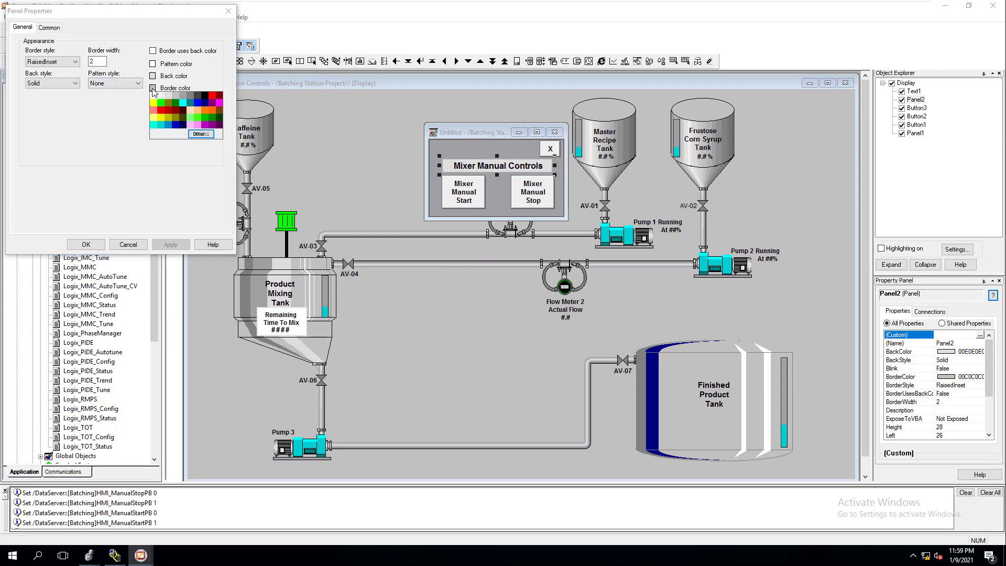
pyautogui.click(190, 96)
pyautogui.click(153, 77)
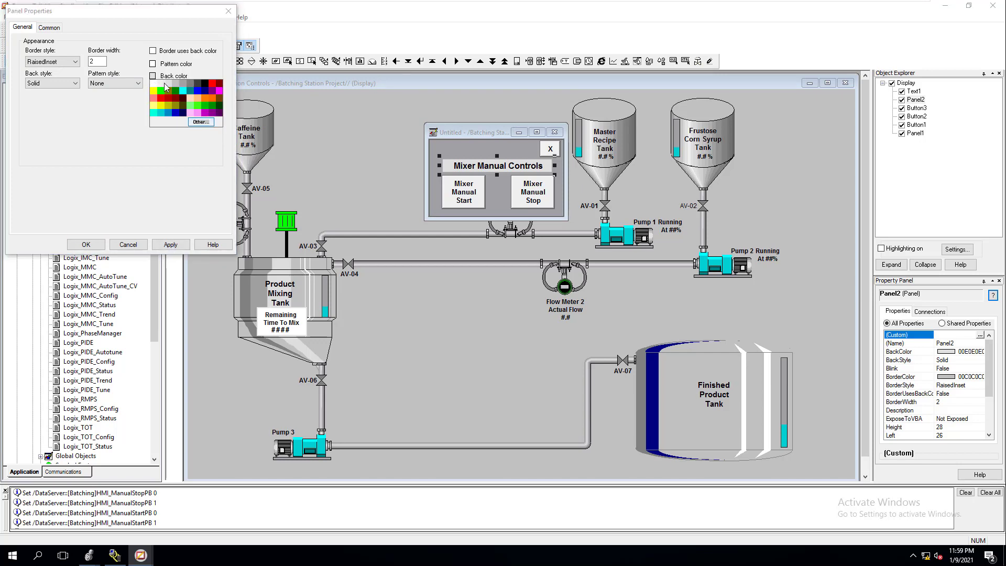
pyautogui.click(167, 88)
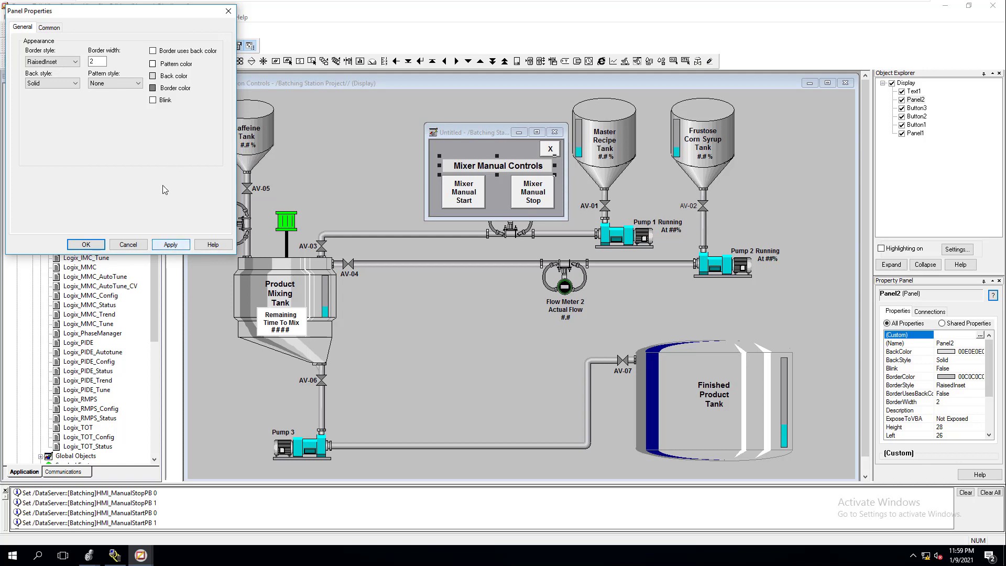
pyautogui.click(153, 77)
pyautogui.click(167, 89)
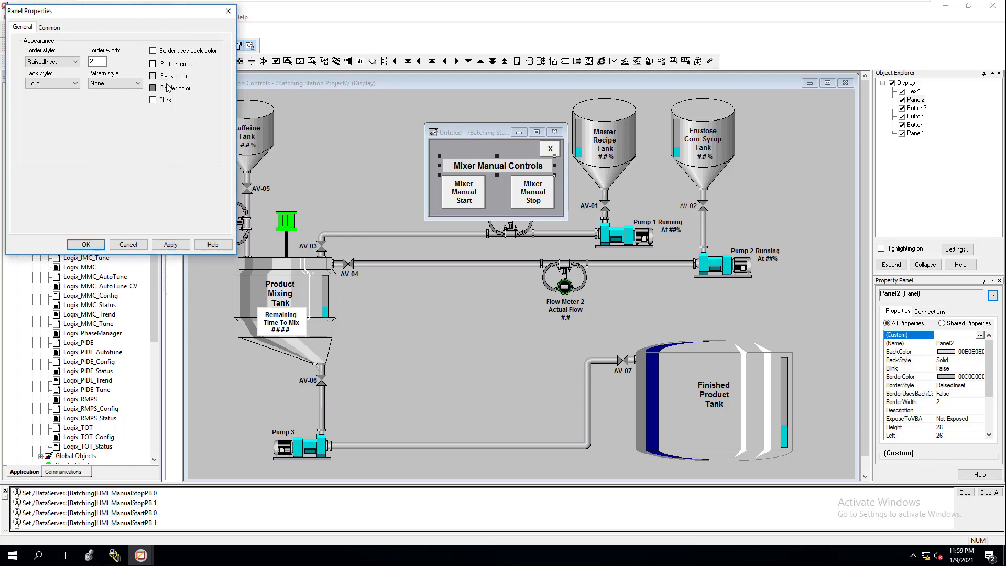
pyautogui.click(153, 76)
pyautogui.click(163, 89)
pyautogui.click(171, 245)
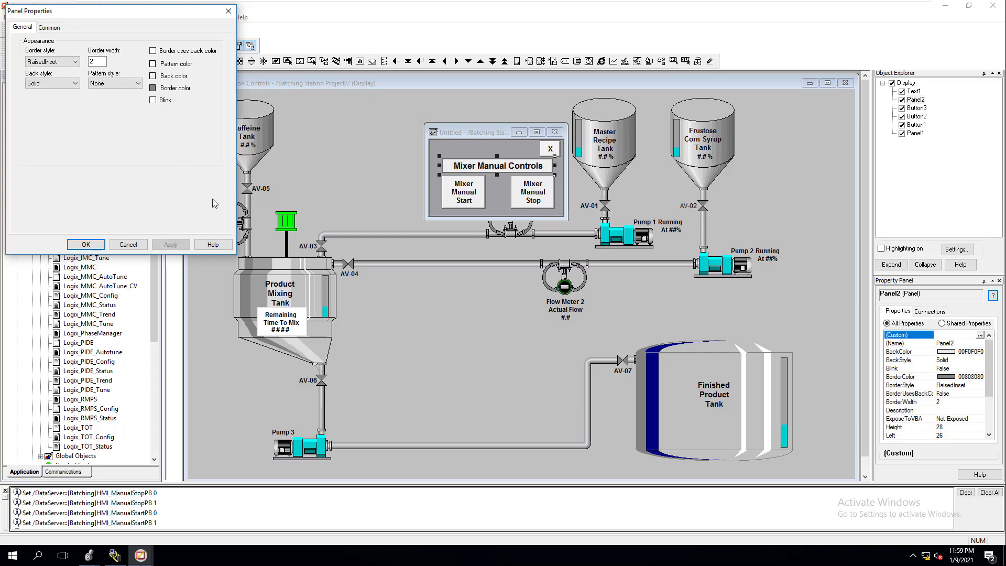
# - Change the border color of the panel behind the title to light gray and accept the panel properties
pyautogui.click(157, 90)
pyautogui.click(176, 97)
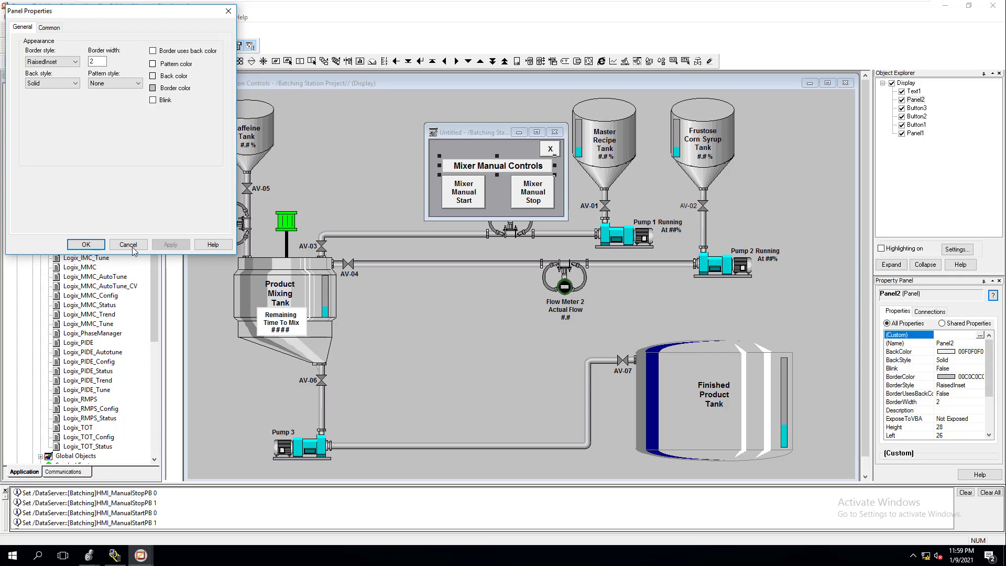
pyautogui.click(86, 244)
pyautogui.click(467, 152)
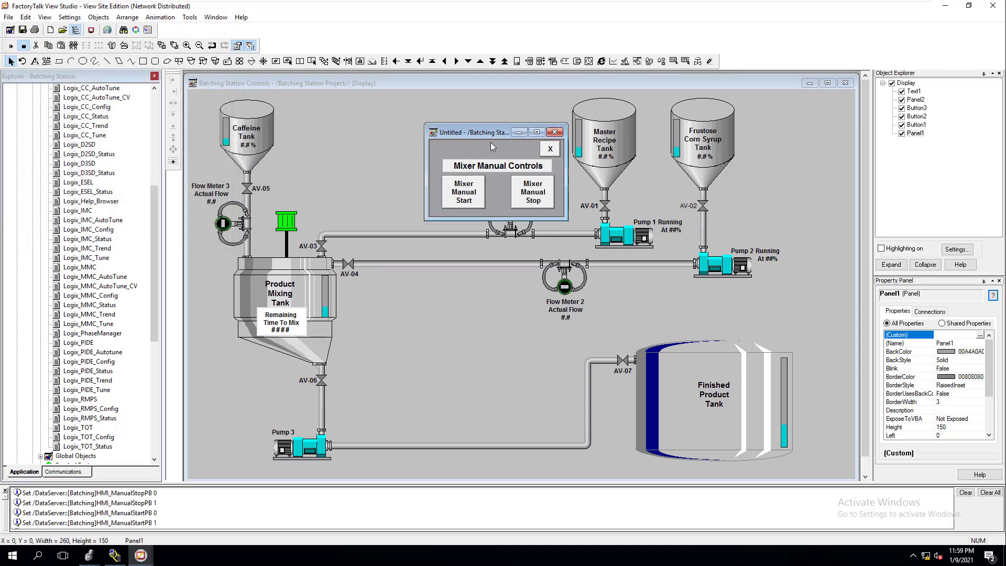
# - Group the Mixer Manual Controls label, its backing panel and the mixer start and stop buttons into one object
pyautogui.moveTo(486, 135); pyautogui.dragTo(400, 136)
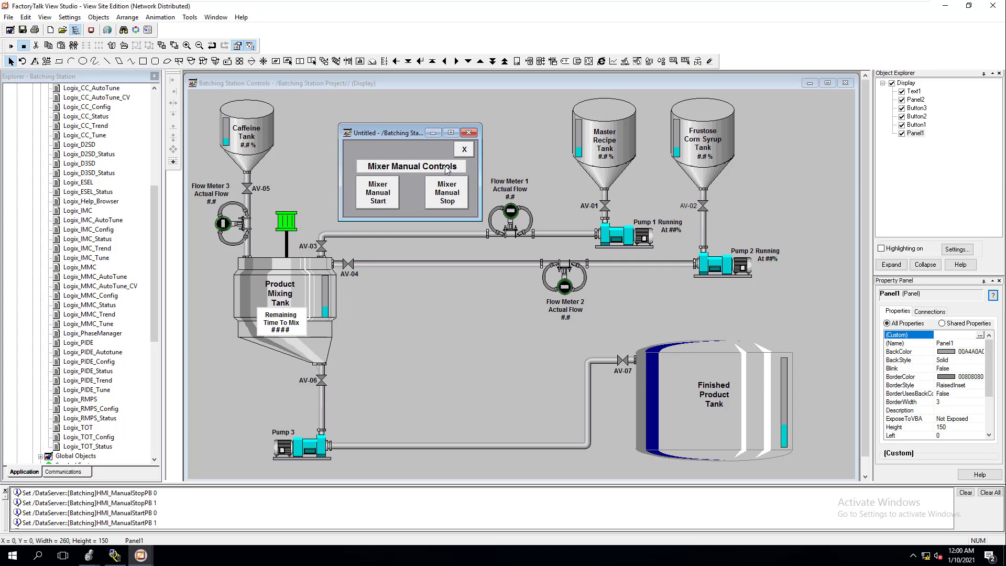
pyautogui.click(392, 171)
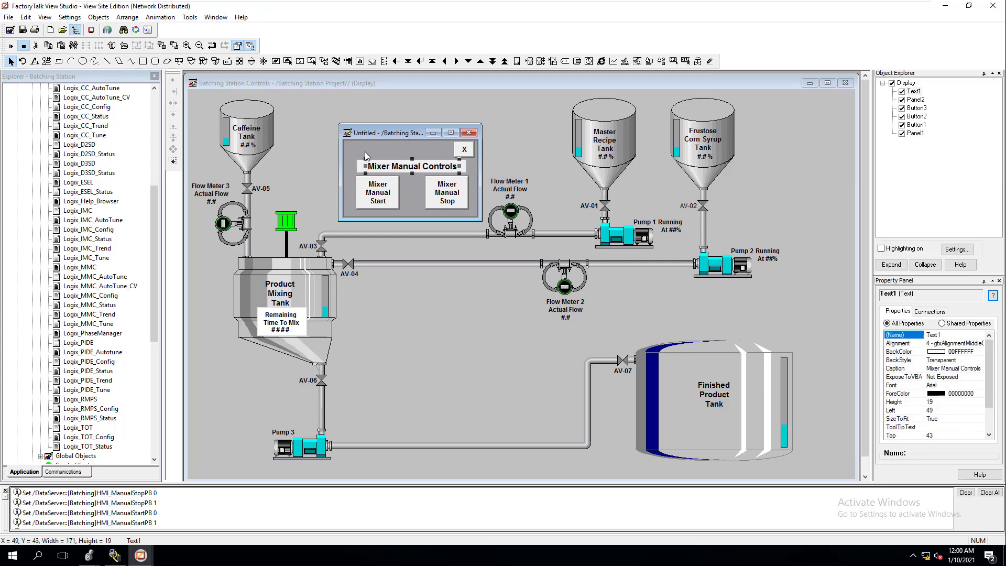
pyautogui.keyDown('ctrl'); pyautogui.click(363, 166); pyautogui.keyUp('ctrl')
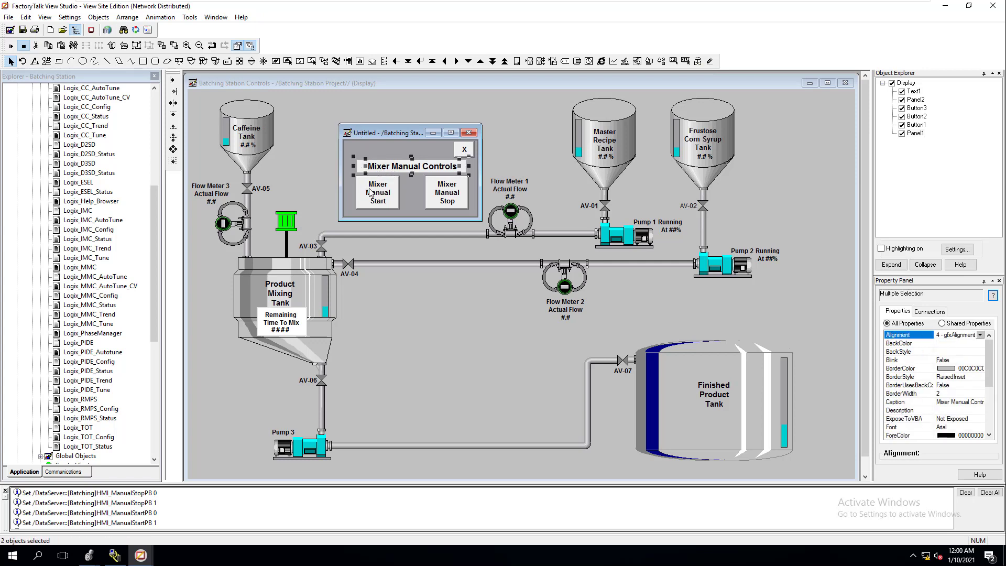
pyautogui.keyDown('ctrl'); pyautogui.click(370, 193); pyautogui.keyUp('ctrl')
pyautogui.keyDown('ctrl'); pyautogui.click(437, 198); pyautogui.keyUp('ctrl')
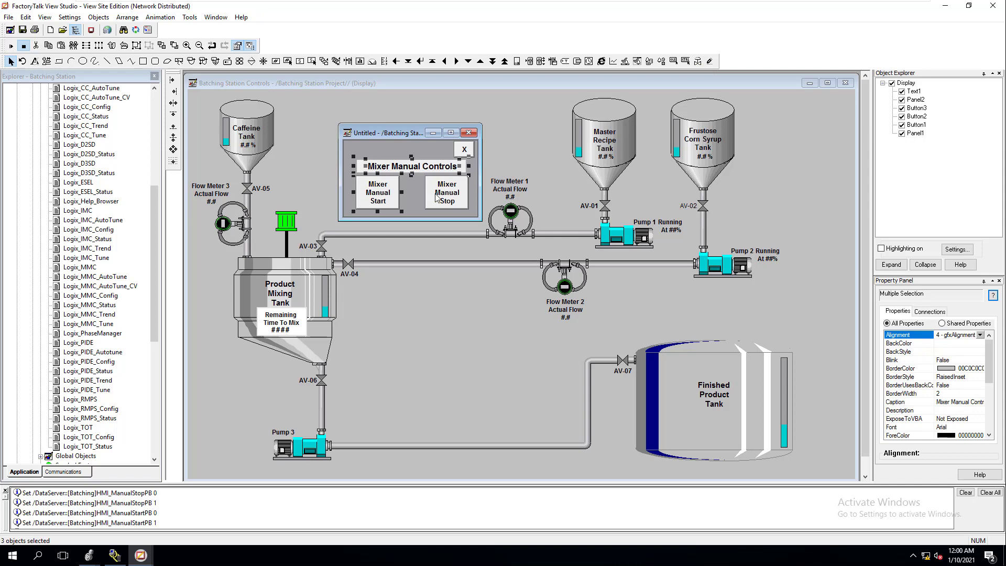
pyautogui.click(102, 17)
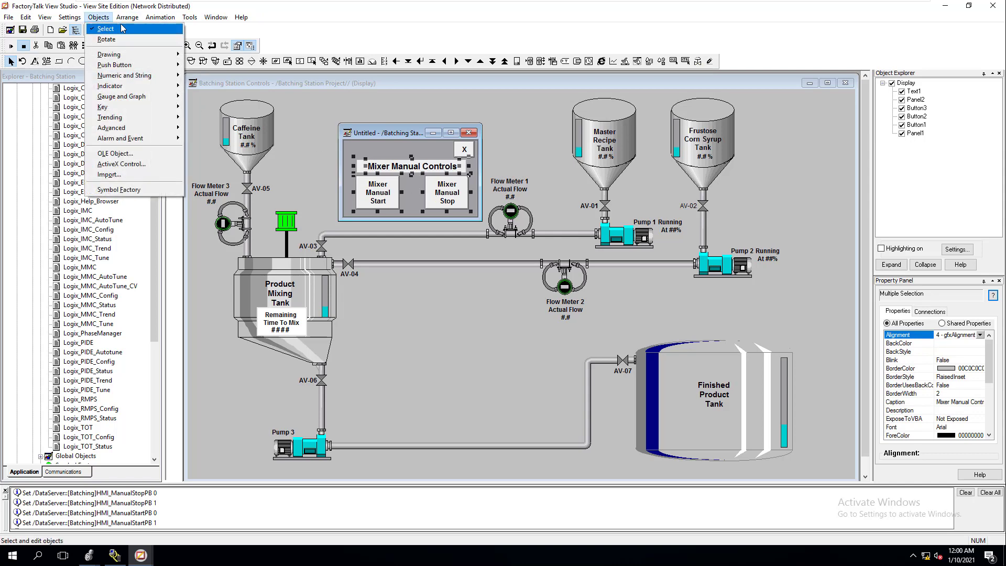
pyautogui.click(131, 28)
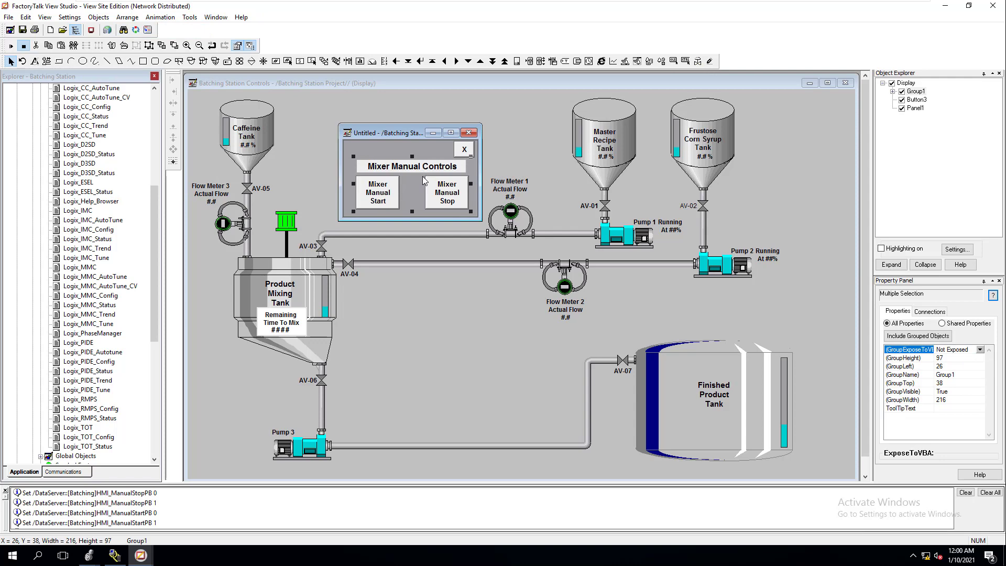
# - Place the X button in the pop-up's lower-right corner and center the grouped title and mixer buttons near its upper edge
pyautogui.moveTo(422, 177); pyautogui.dragTo(404, 168)
pyautogui.doubleClick(467, 150)
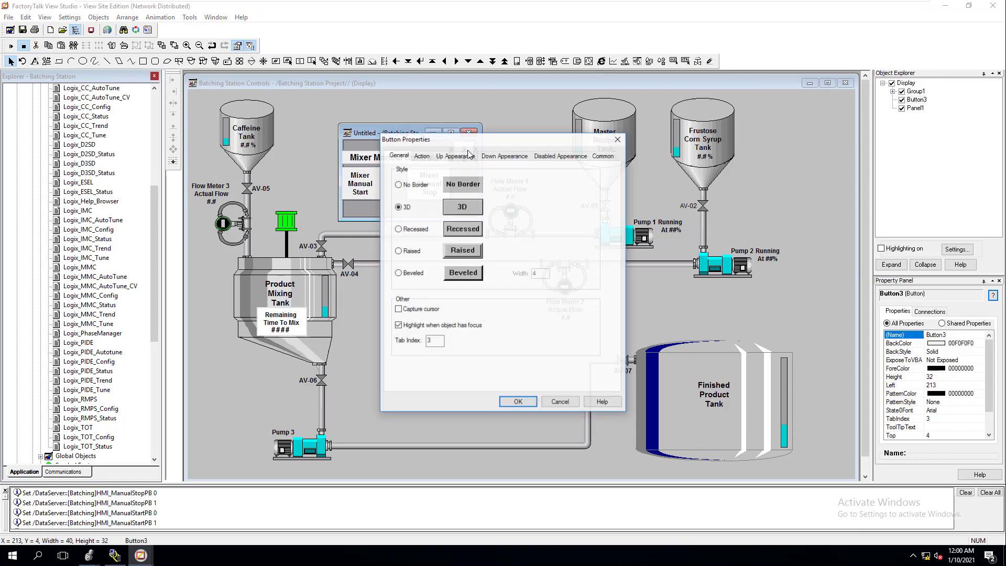
pyautogui.click(561, 402)
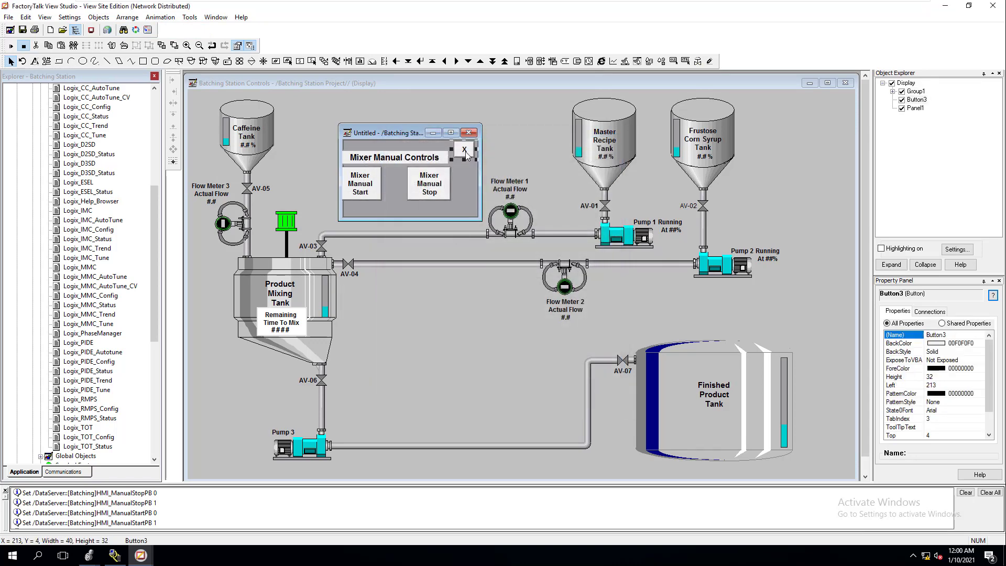
pyautogui.moveTo(463, 154); pyautogui.dragTo(434, 184)
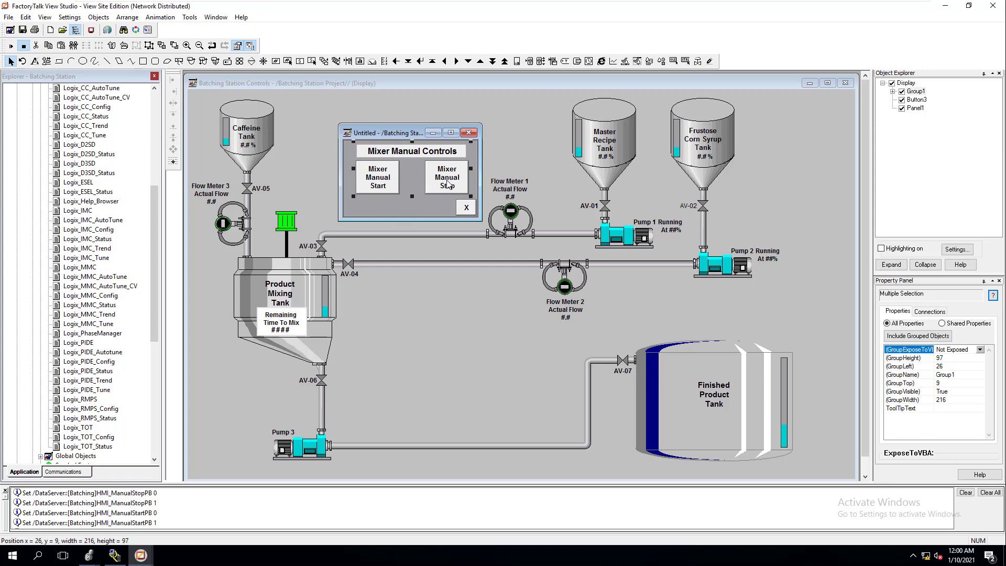
pyautogui.click(432, 191)
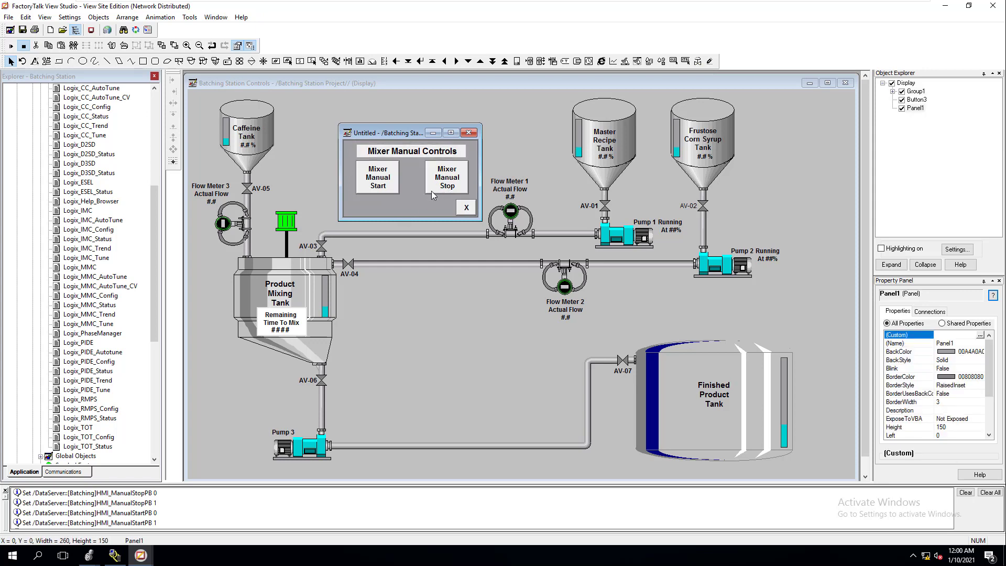
# - Save the pop-up display as Mixer Manual Controls and close it
pyautogui.click(22, 30)
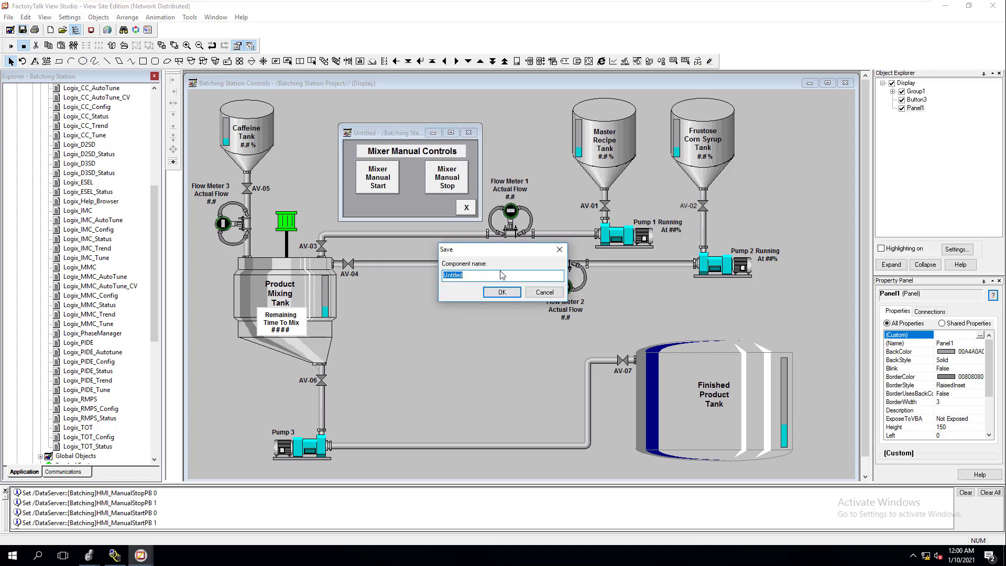
pyautogui.write('Mixer Manual Controls')
pyautogui.click(501, 292)
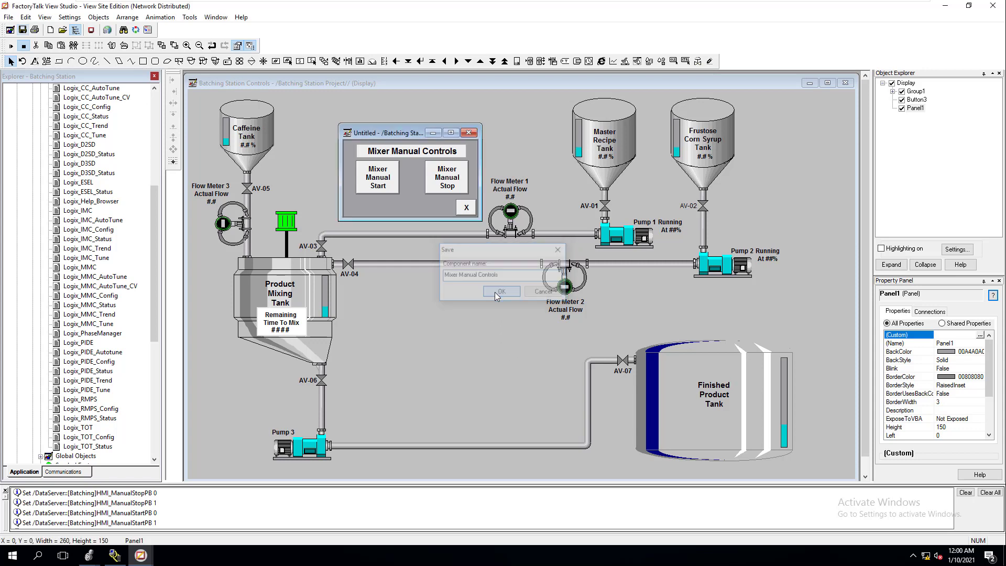
pyautogui.click(468, 133)
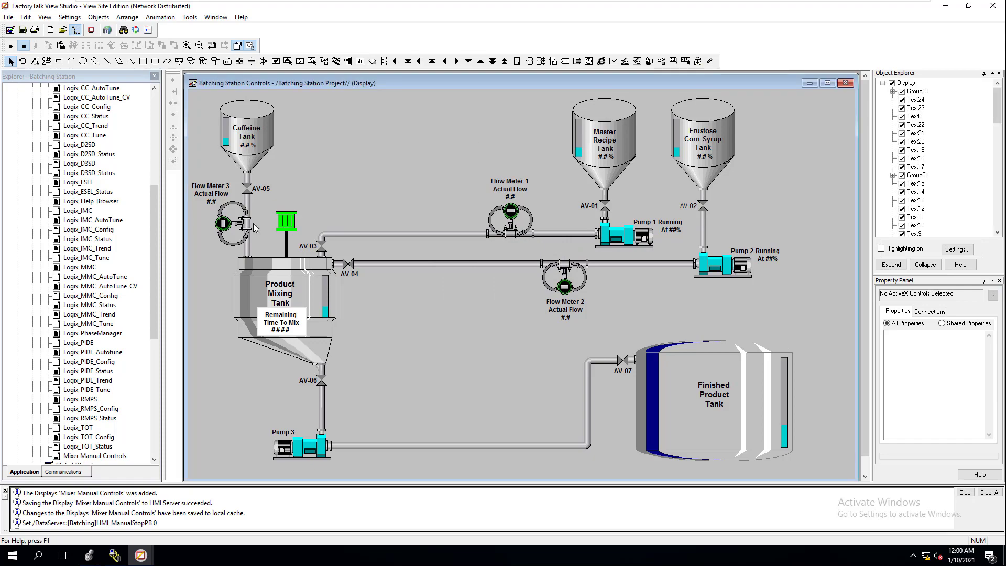
# - Open the Touch animation of the green mixer motor above the Product Mixing Tank and start building its press action command
pyautogui.click(292, 222)
pyautogui.rightClick(293, 219)
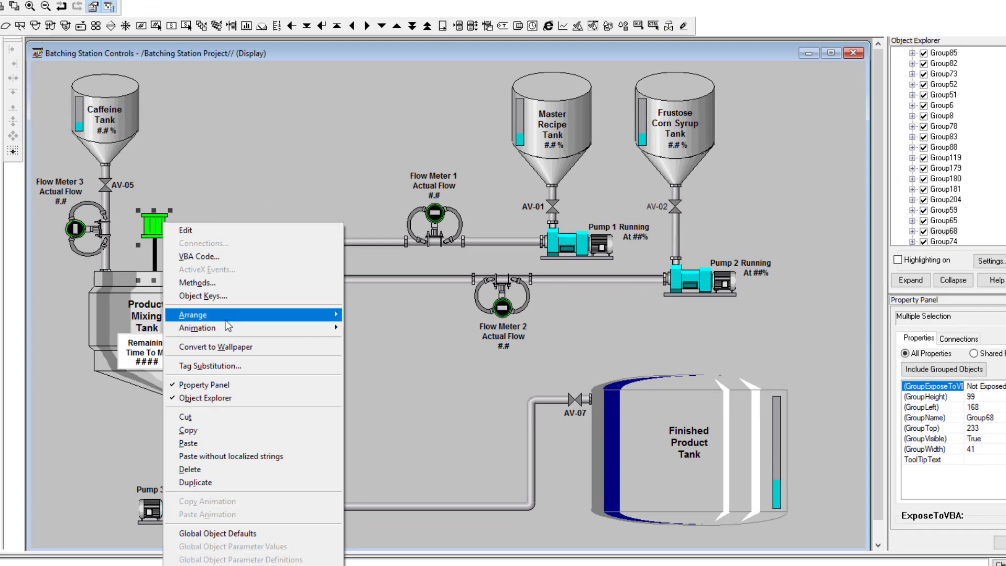
pyautogui.moveTo(232, 328)
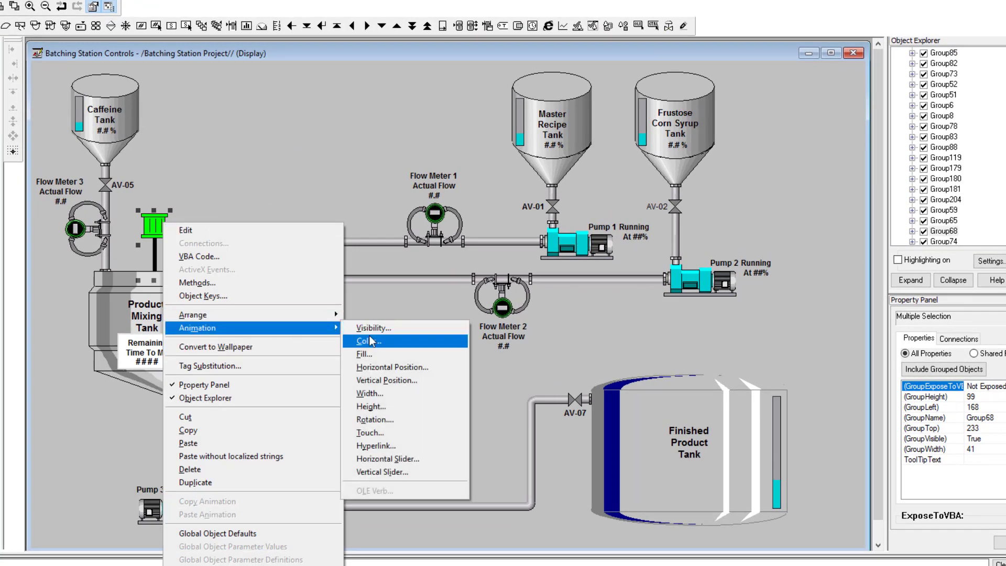
pyautogui.click(376, 438)
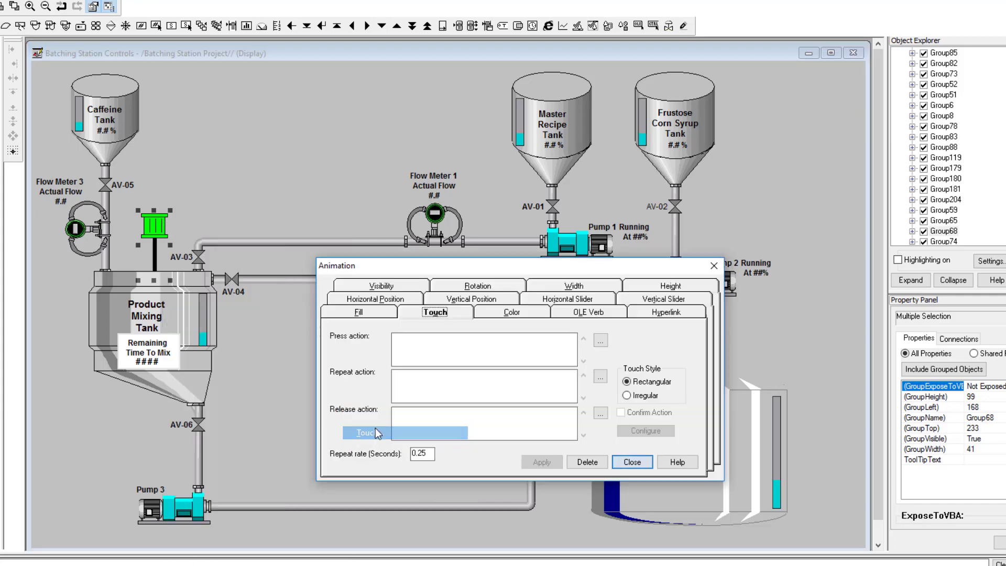
pyautogui.click(601, 343)
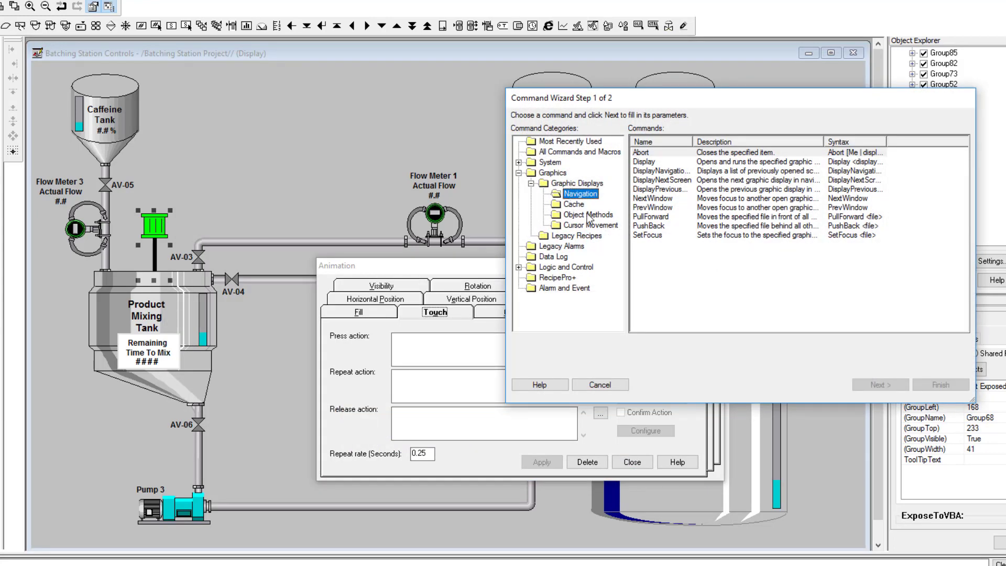
# - Set the mixer motor's press action to Display "Mixer Manual Controls", apply the touch animation and close its settings
pyautogui.click(643, 162)
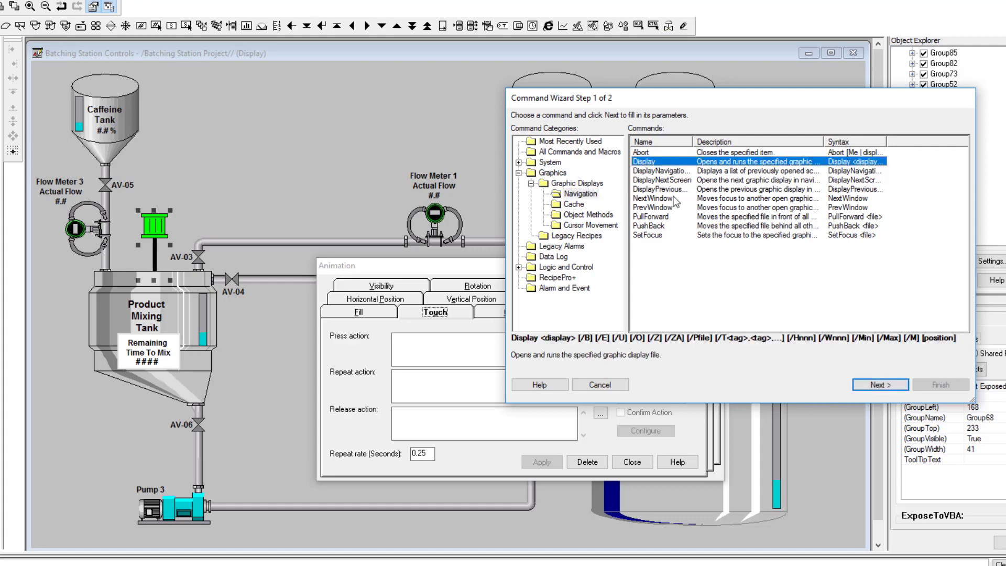
pyautogui.click(878, 385)
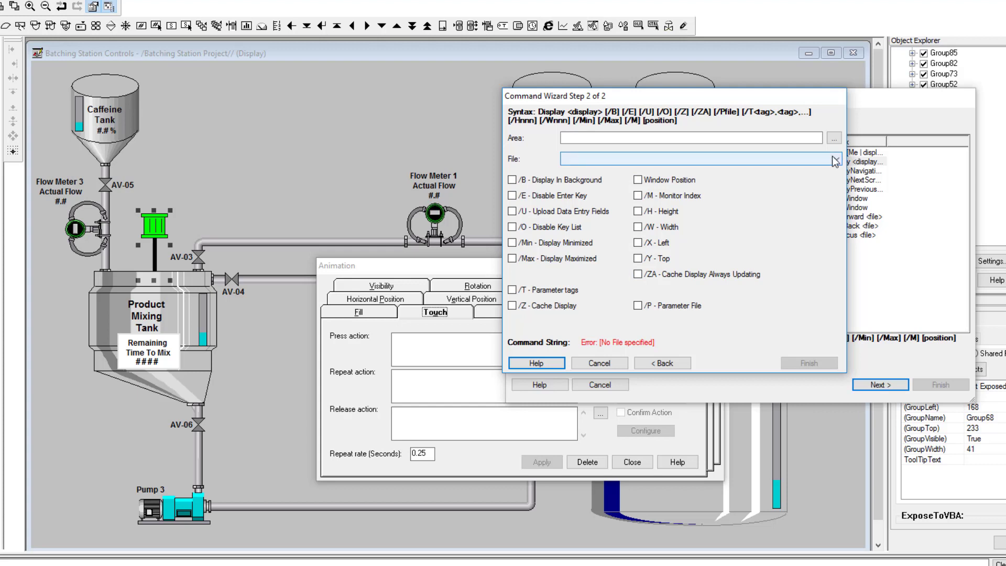
pyautogui.click(835, 160)
pyautogui.scroll(-6, 674, 364)
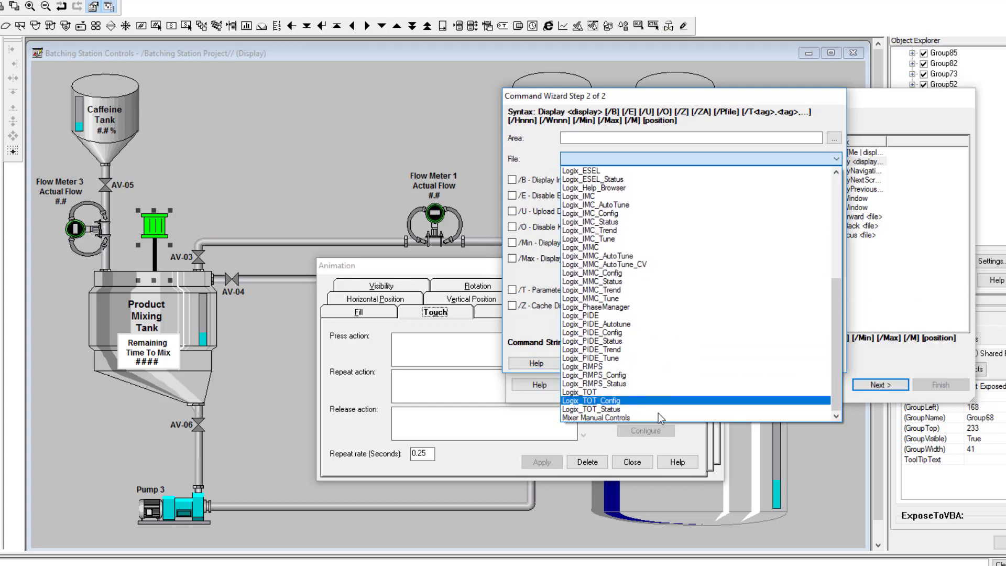
pyautogui.click(646, 418)
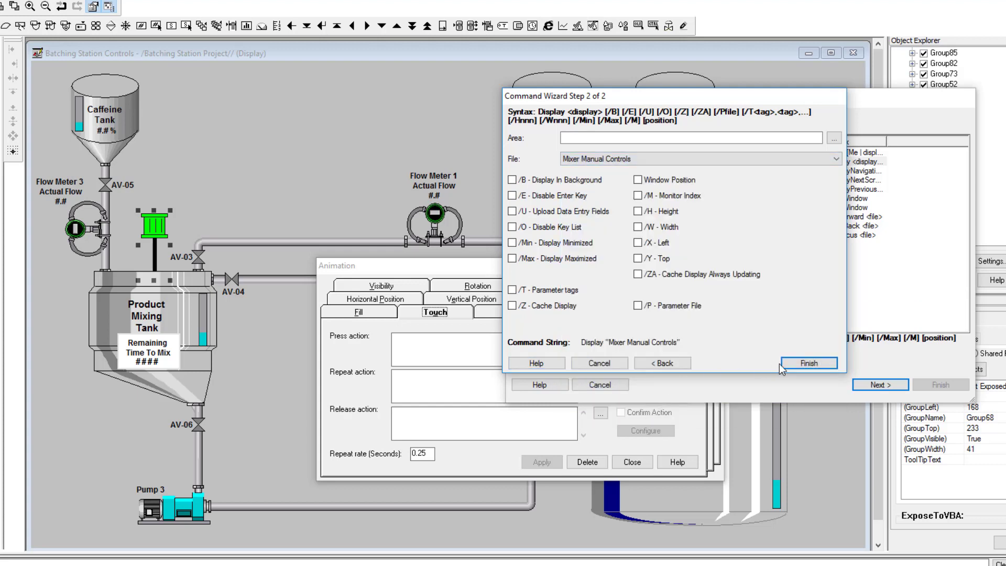
pyautogui.click(809, 363)
pyautogui.click(554, 463)
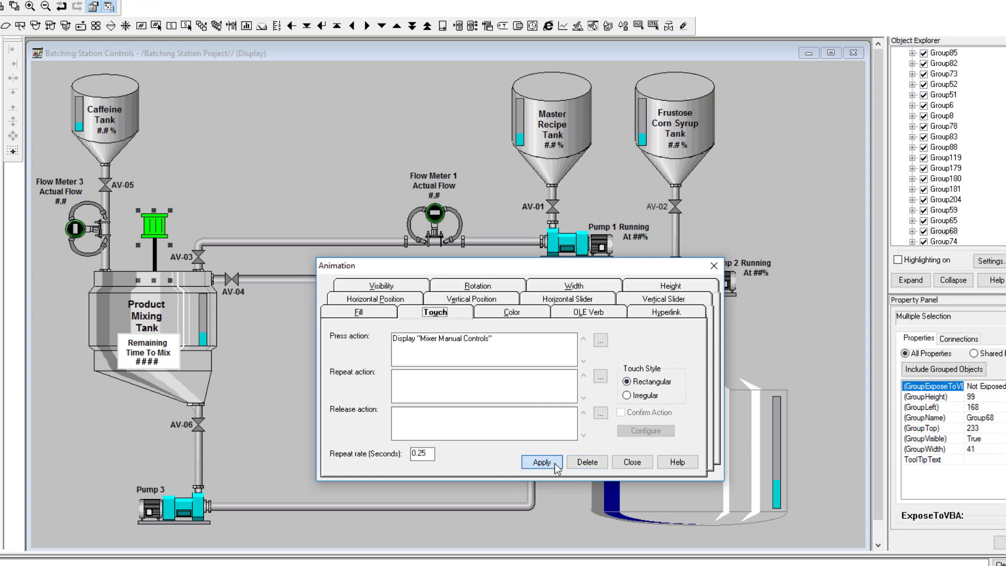
pyautogui.click(631, 461)
pyautogui.click(235, 165)
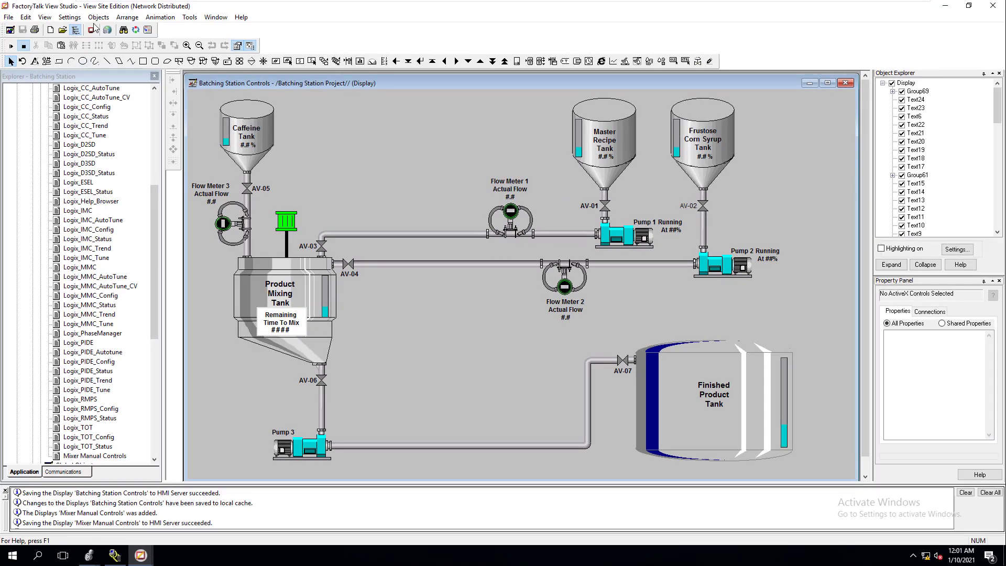
# - Launch the FactoryTalk View SE Client and run the existing Batching Station HMI Client configuration file
pyautogui.click(94, 27)
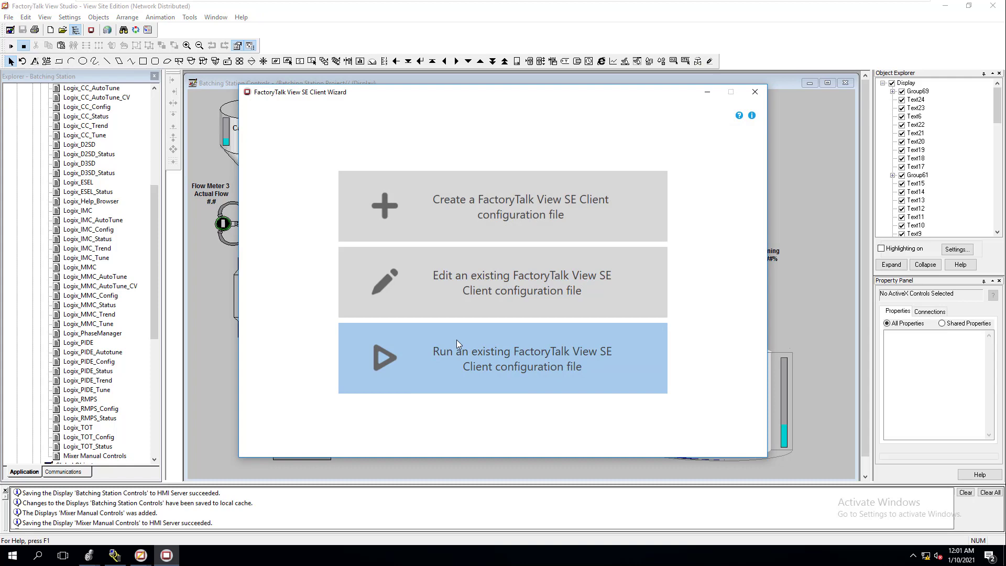
pyautogui.click(457, 340)
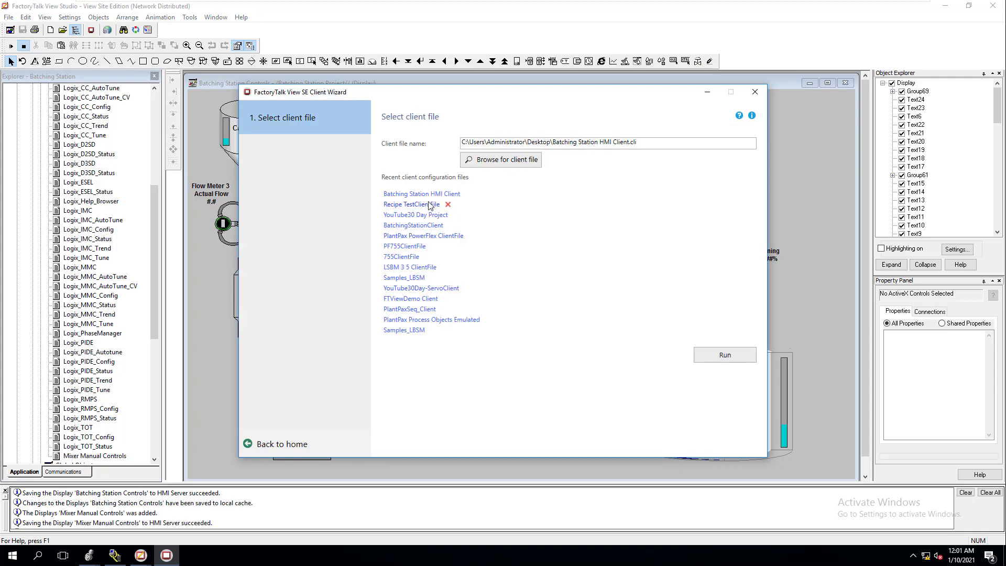
pyautogui.click(719, 355)
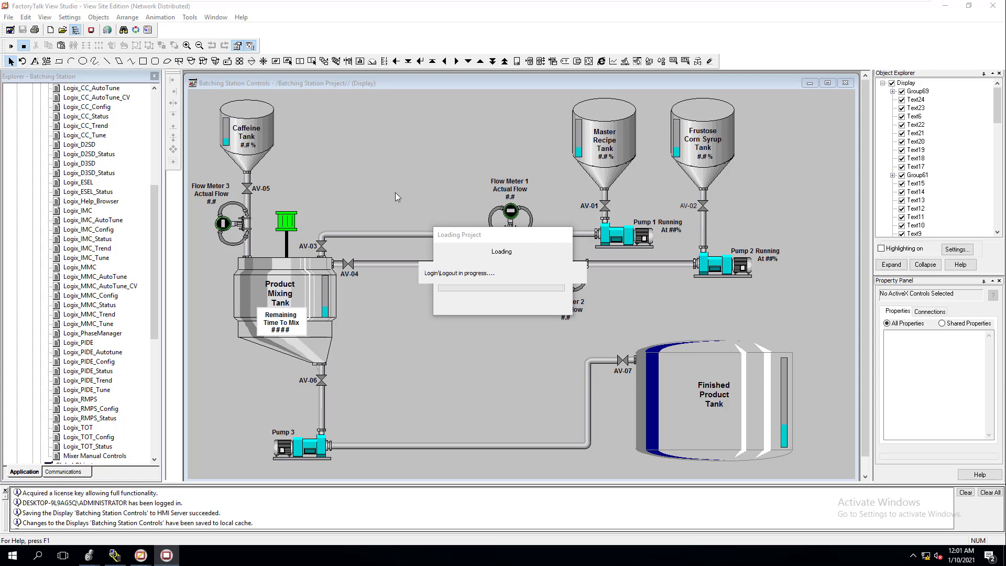
# - Open the Mixer Manual Controls display, test its manual start and stop buttons in test mode, and close it
pyautogui.doubleClick(109, 457)
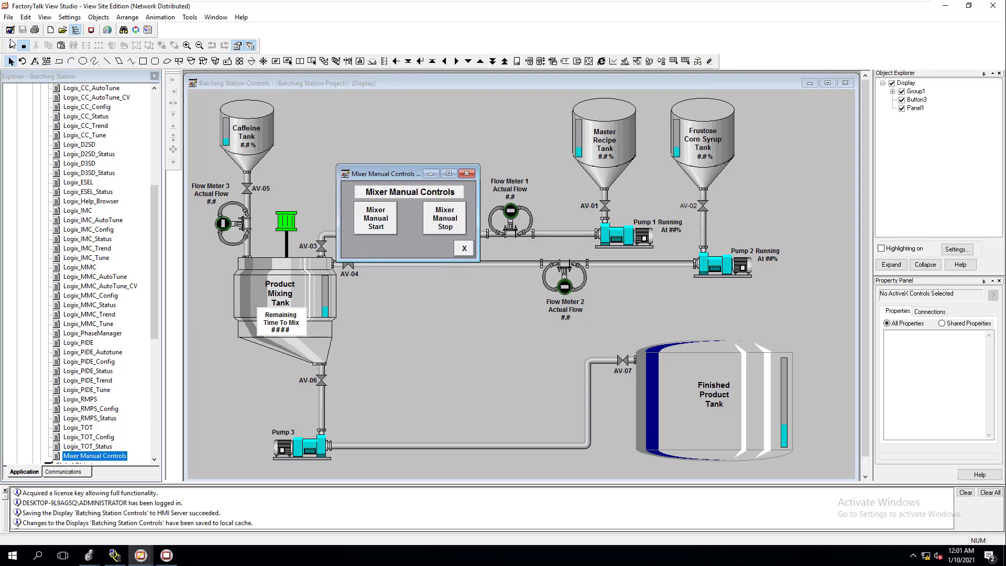
pyautogui.click(11, 45)
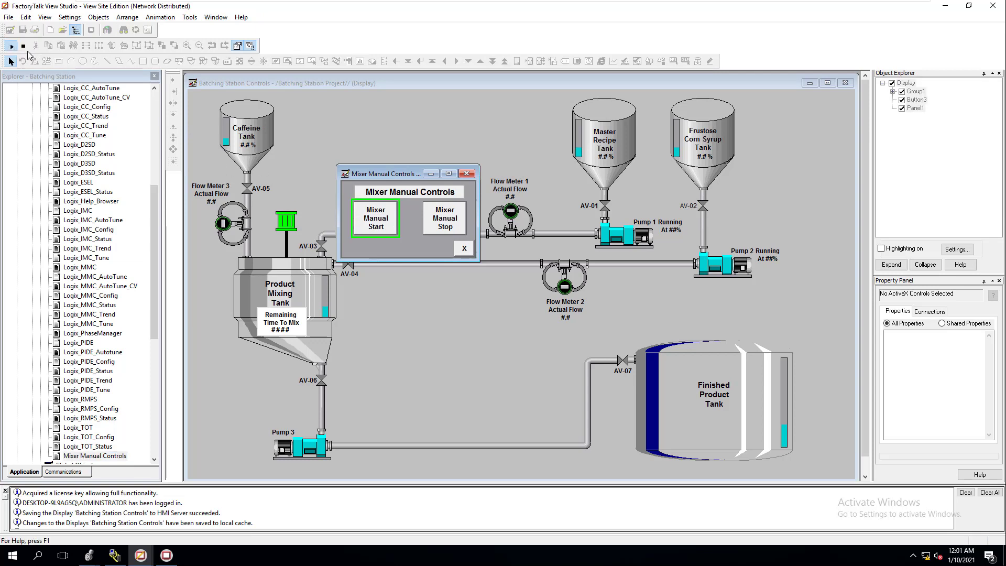
pyautogui.click(376, 224)
pyautogui.click(377, 224)
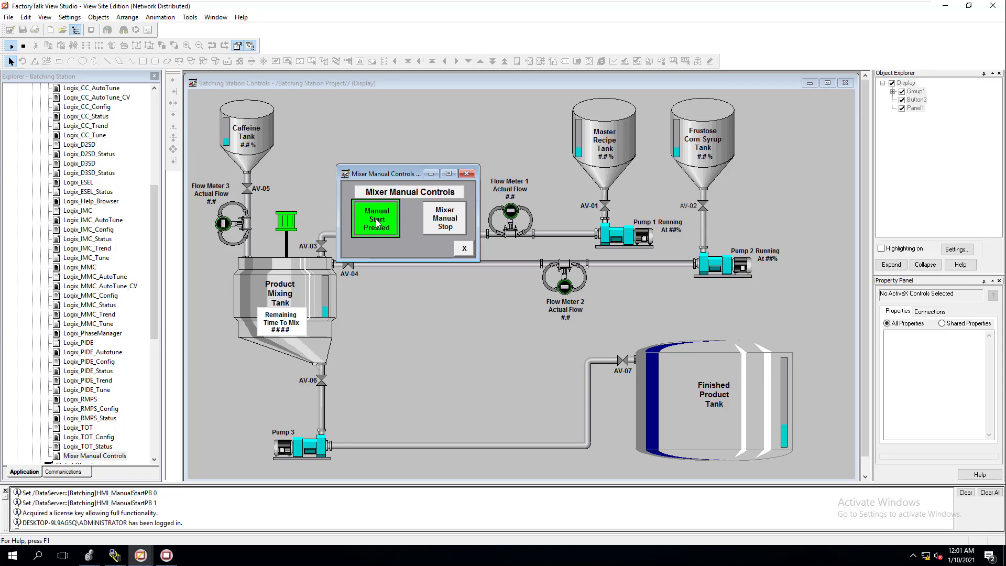
pyautogui.click(439, 218)
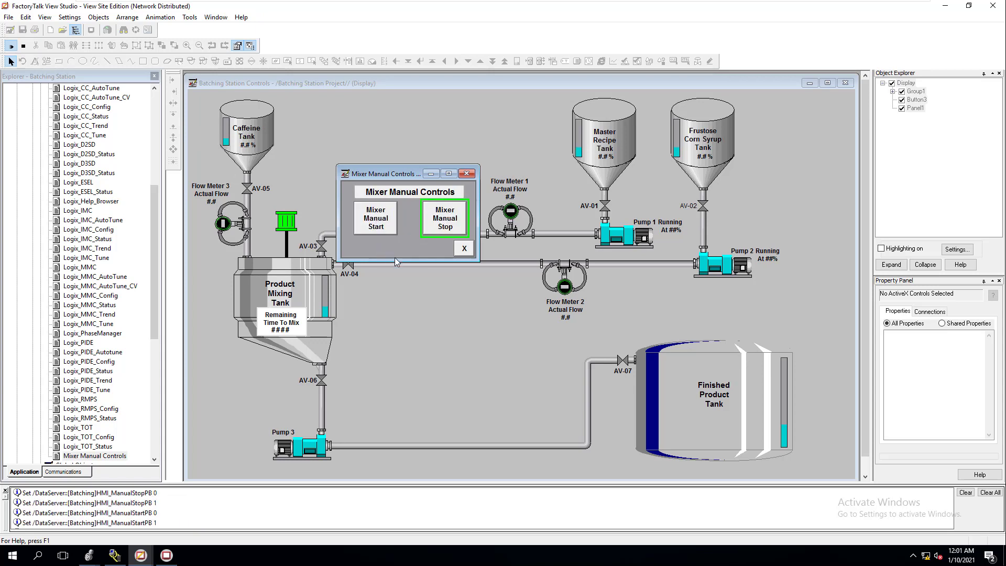
pyautogui.moveTo(395, 175); pyautogui.dragTo(377, 133)
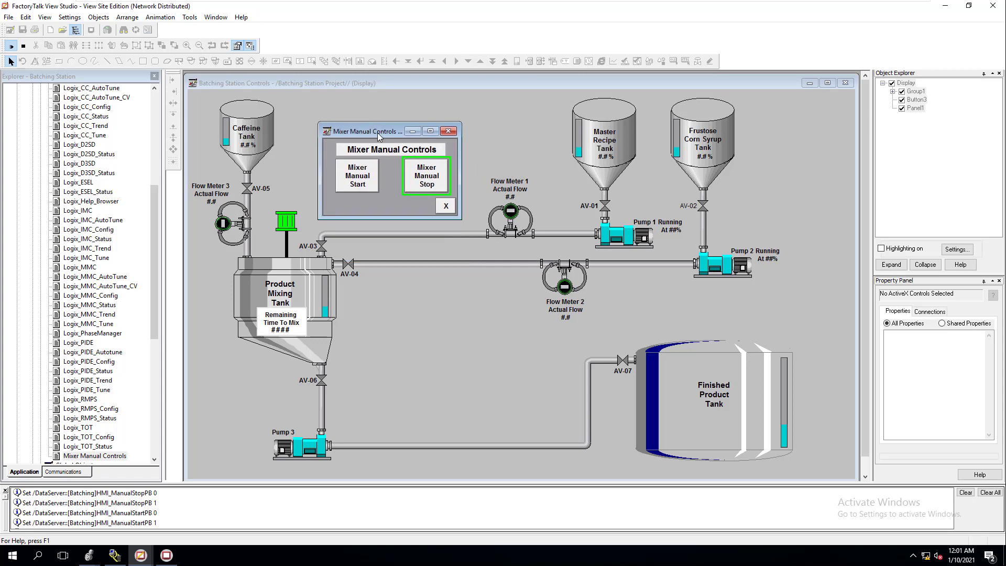
pyautogui.click(448, 131)
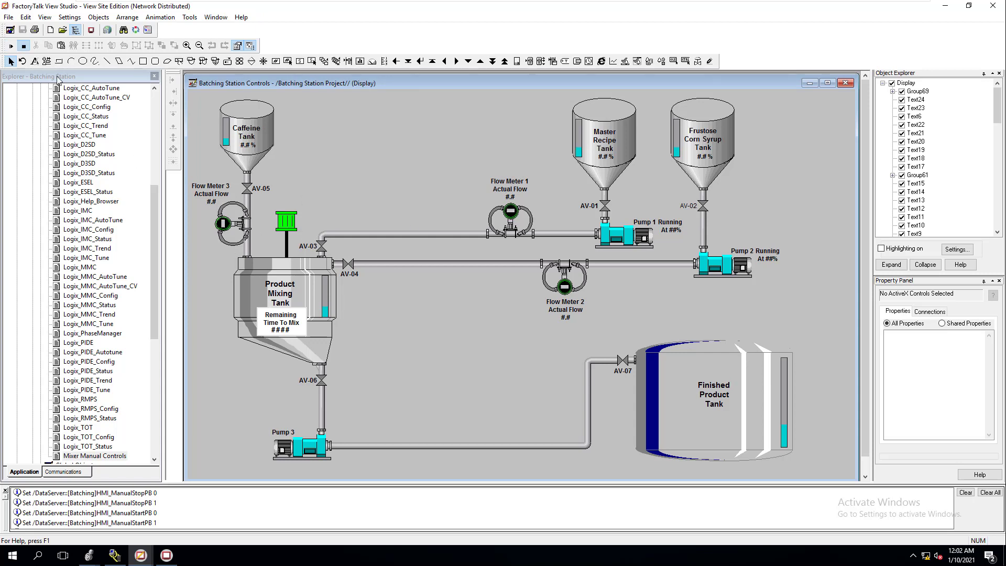
pyautogui.doubleClick(103, 457)
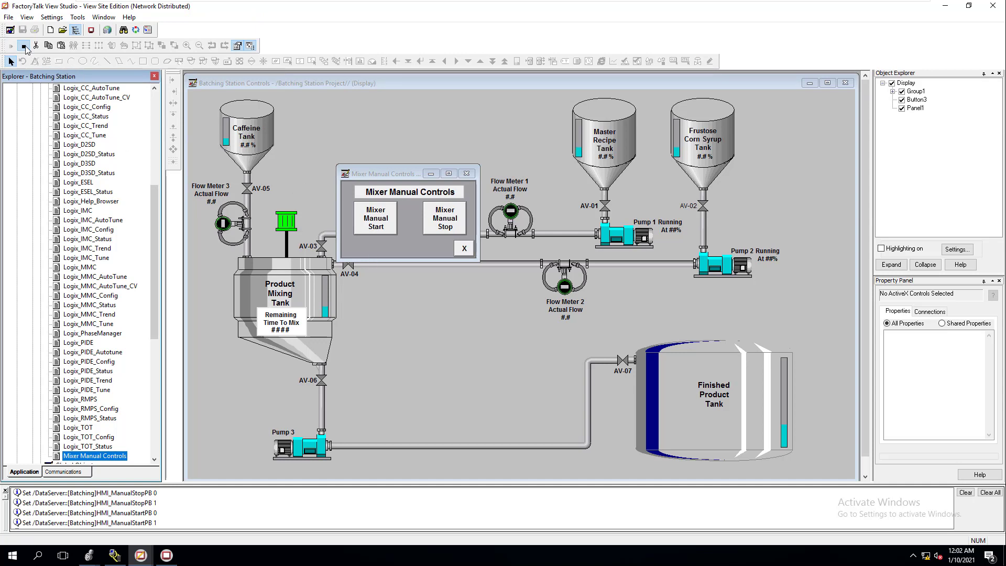
pyautogui.click(467, 173)
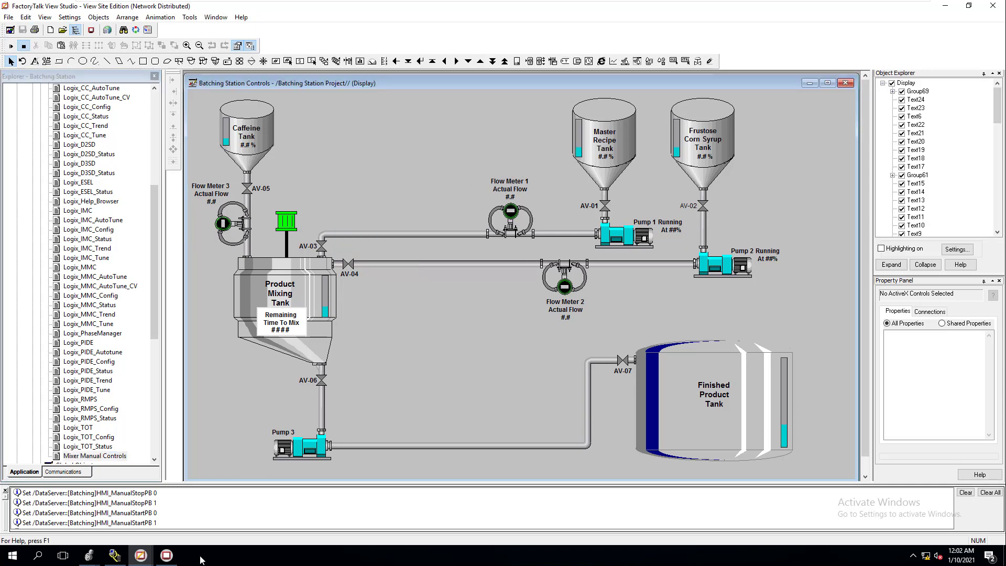
# - Switch to the running client, open the mixer pop-up from the mixer motor and test manual start and stop
pyautogui.click(166, 556)
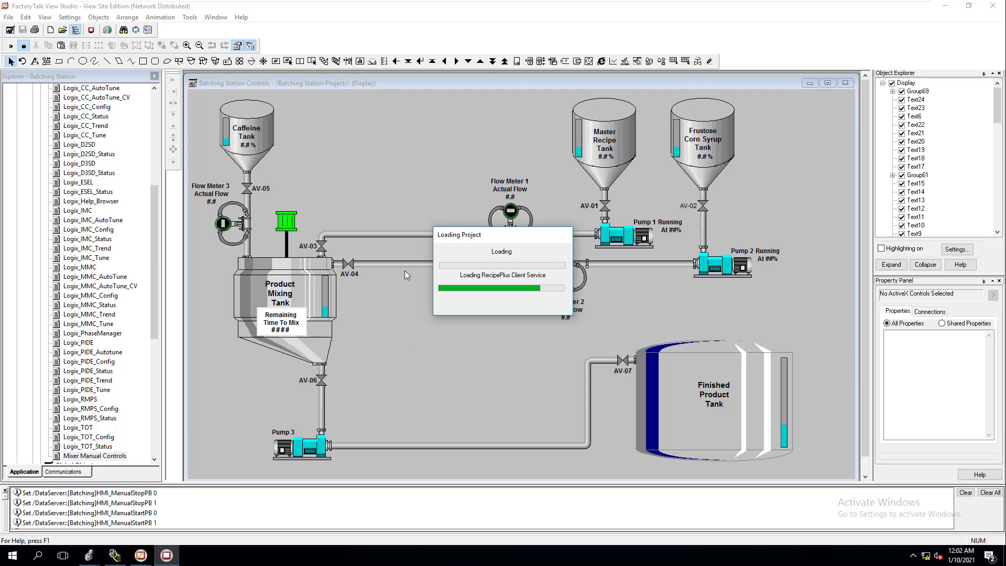
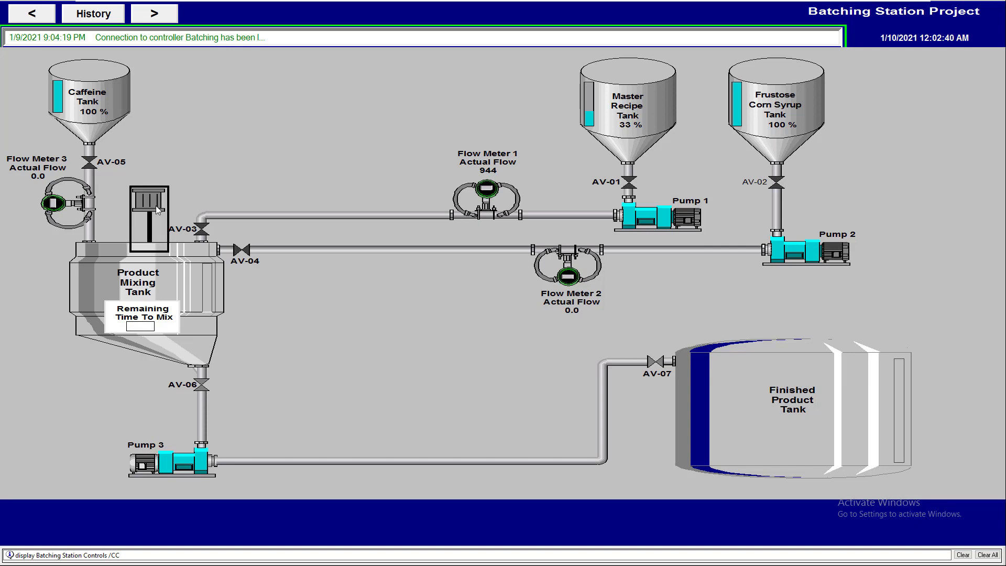
pyautogui.click(156, 205)
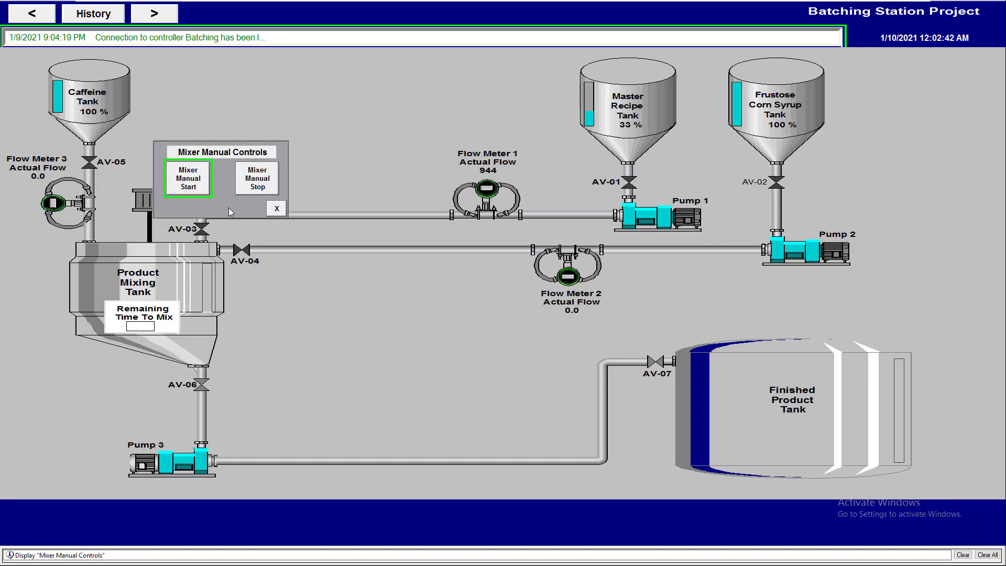
pyautogui.click(195, 194)
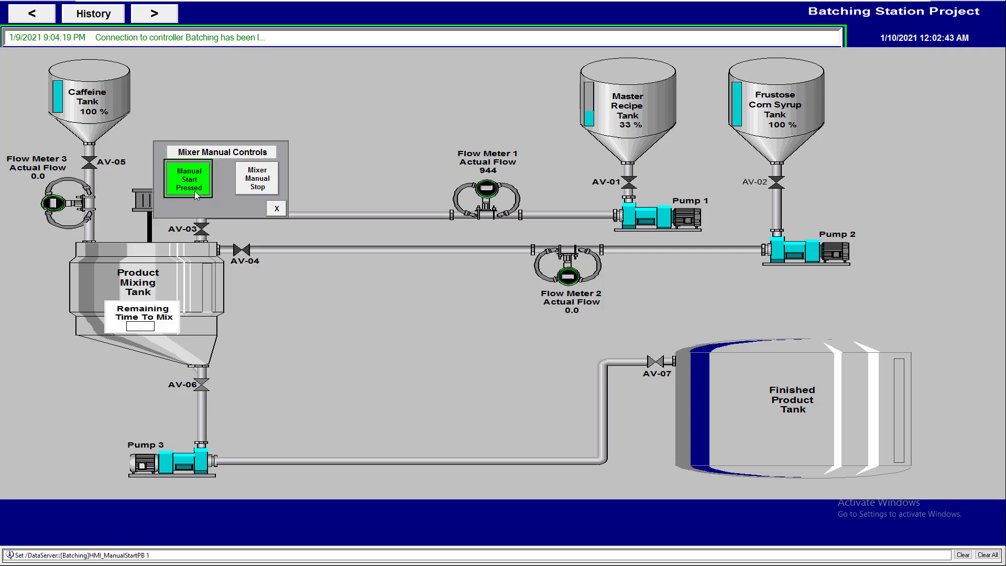
pyautogui.click(194, 191)
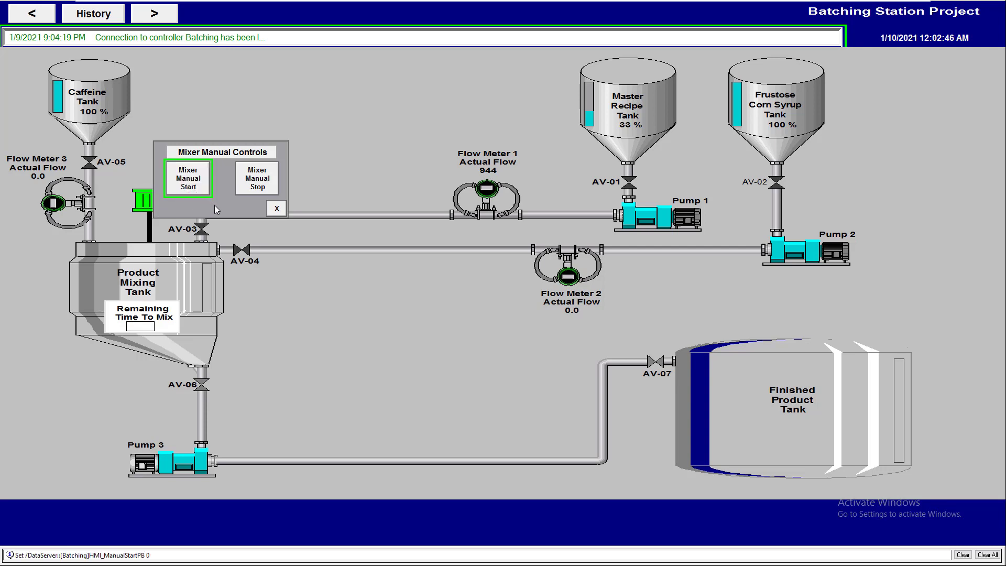
pyautogui.click(261, 188)
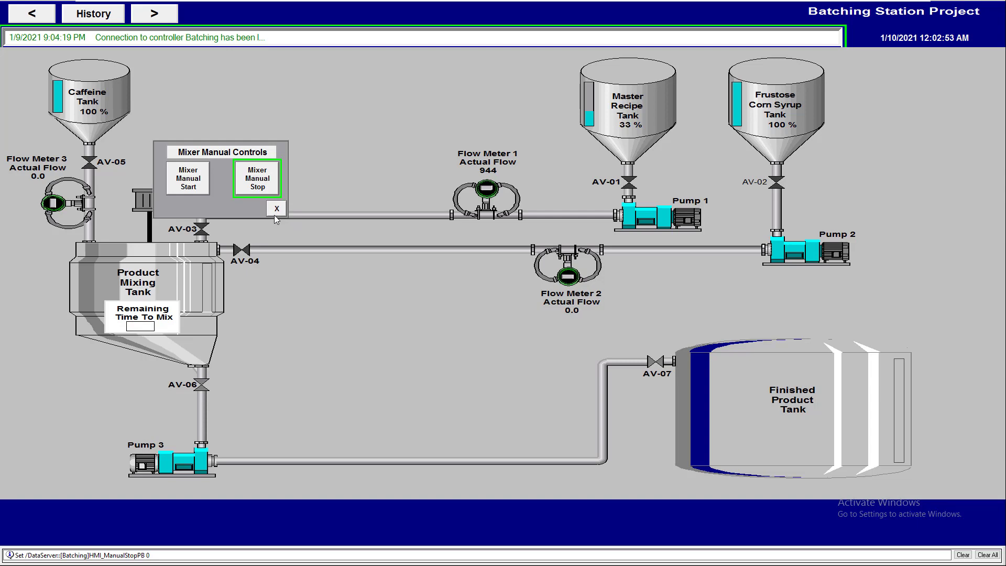
# - Switch back to FactoryTalk View Studio and open the Mixer Manual Controls display for editing
pyautogui.press('super')
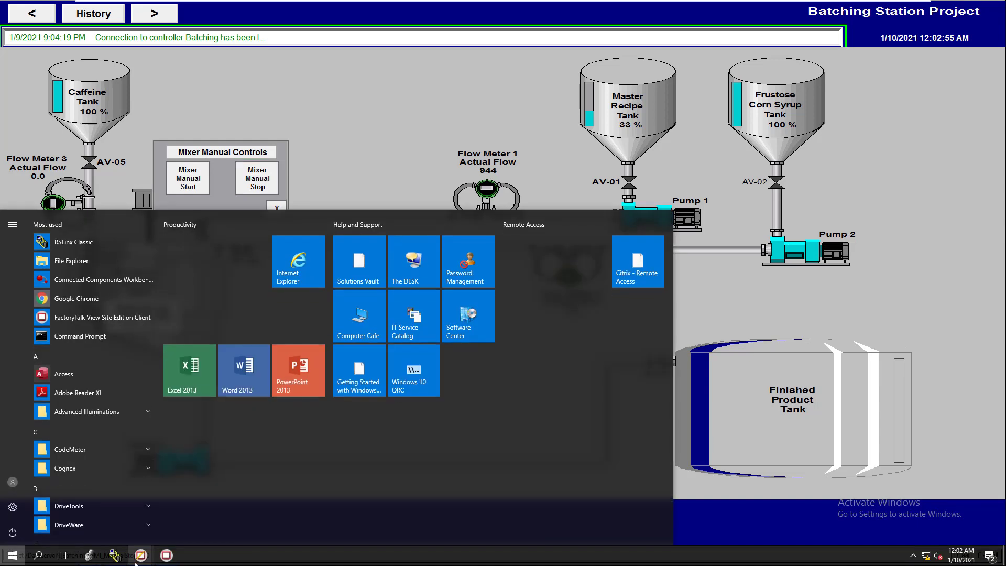
pyautogui.click(81, 511)
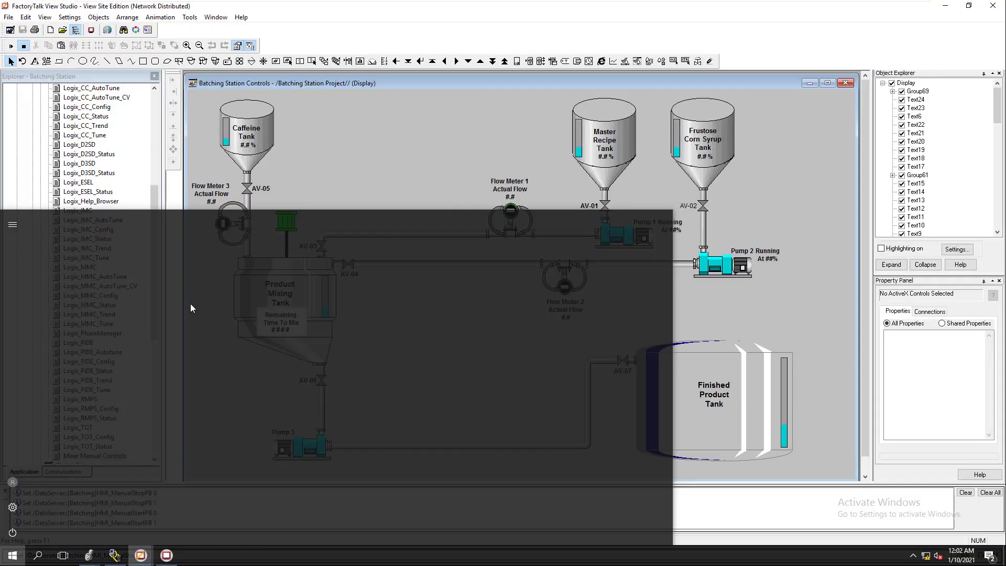
pyautogui.doubleClick(103, 457)
pyautogui.click(407, 246)
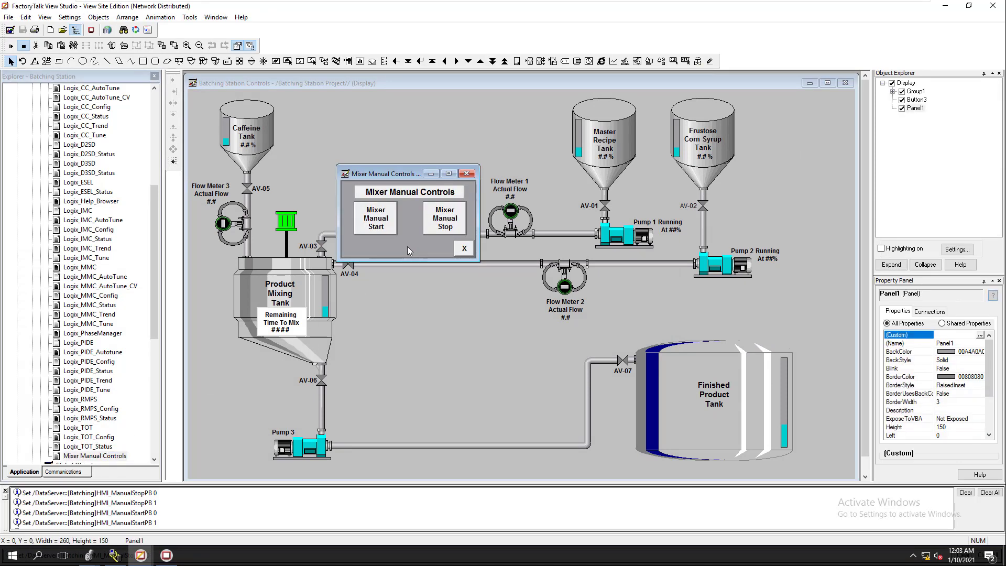
# - Set the Mixer Manual Controls display to Use Current Position in its display settings and save it
pyautogui.moveTo(420, 260); pyautogui.dragTo(416, 284)
pyautogui.rightClick(414, 271)
pyautogui.click(436, 278)
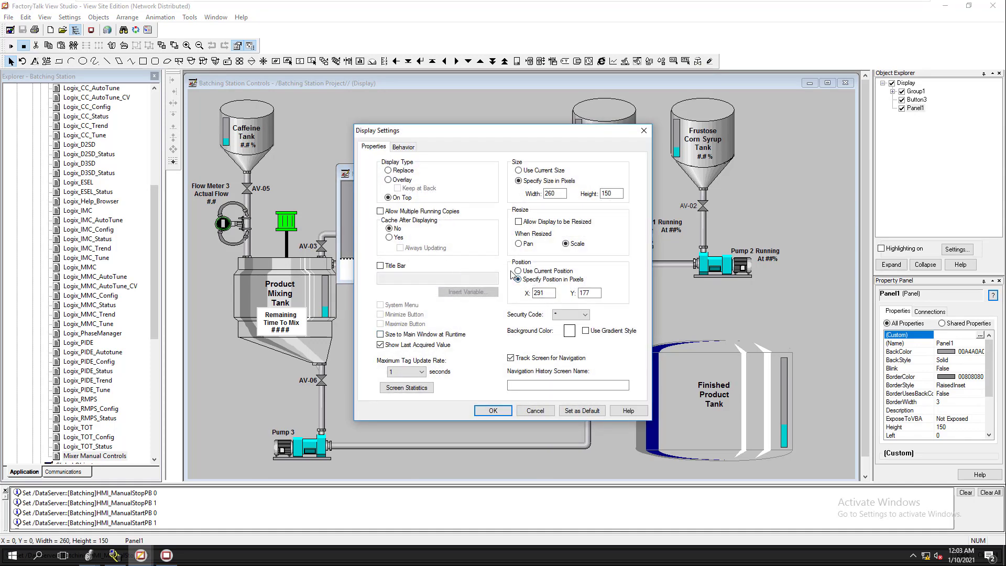
pyautogui.click(518, 271)
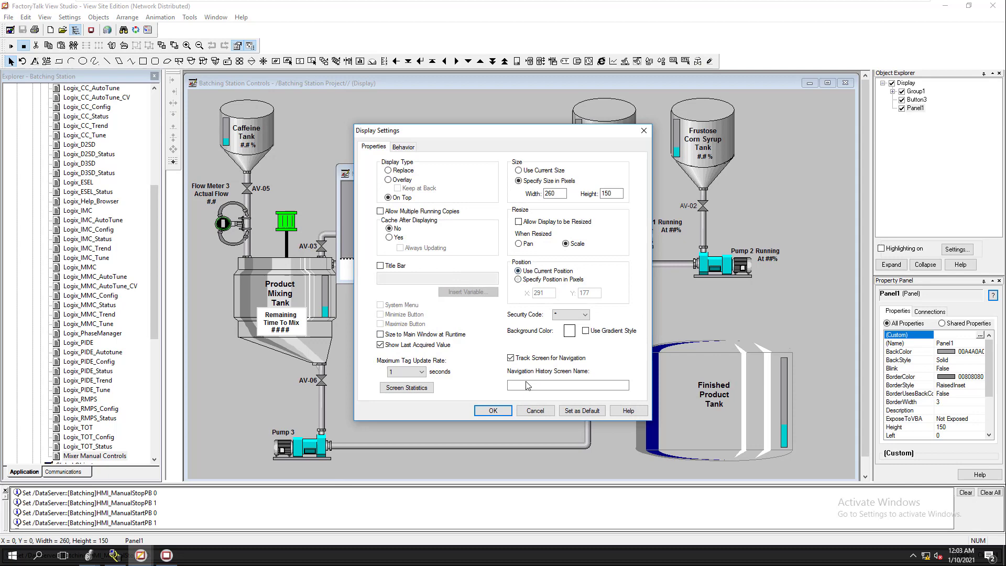
pyautogui.click(493, 410)
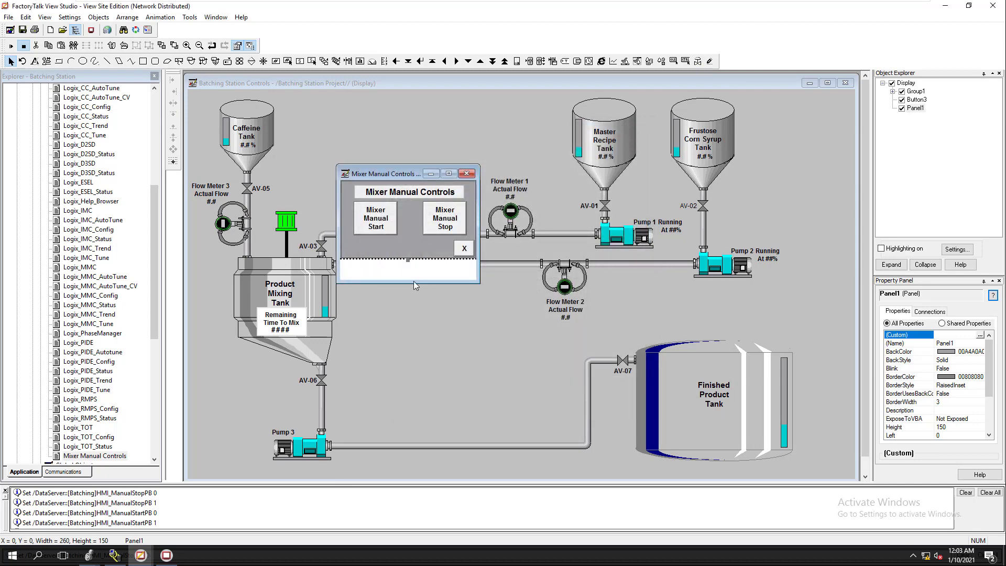
pyautogui.moveTo(414, 281); pyautogui.dragTo(433, 259)
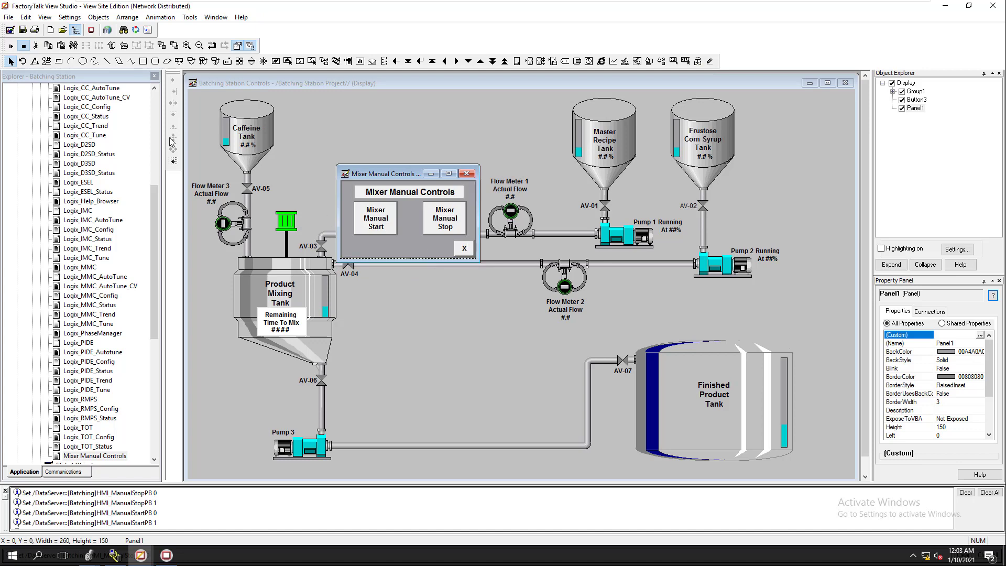
pyautogui.click(22, 30)
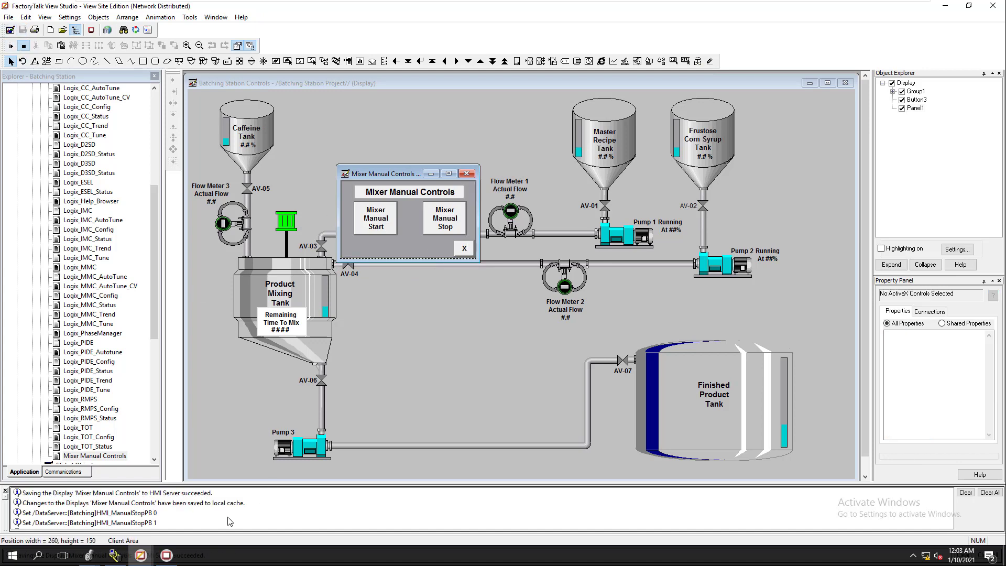
# - In the running client, close the mixer pop-up, reopen it from the motor, start the mixer manually and close the pop-up
pyautogui.click(166, 557)
pyautogui.click(278, 211)
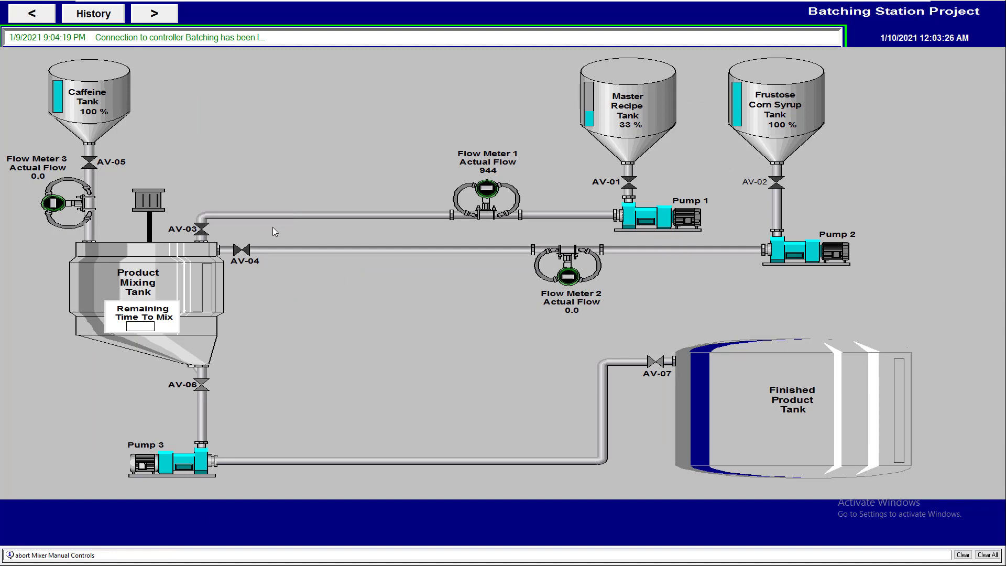
pyautogui.click(142, 200)
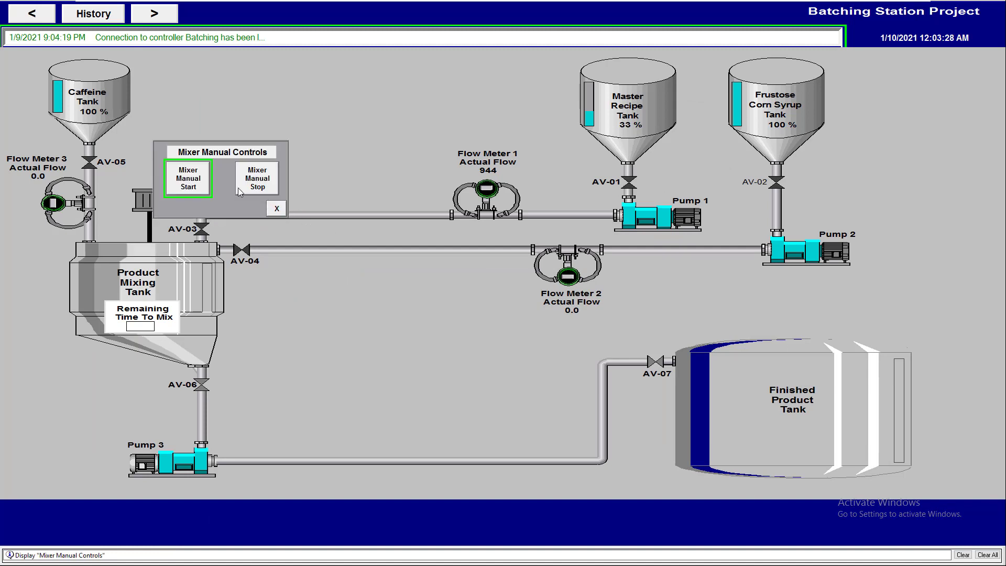
pyautogui.click(190, 180)
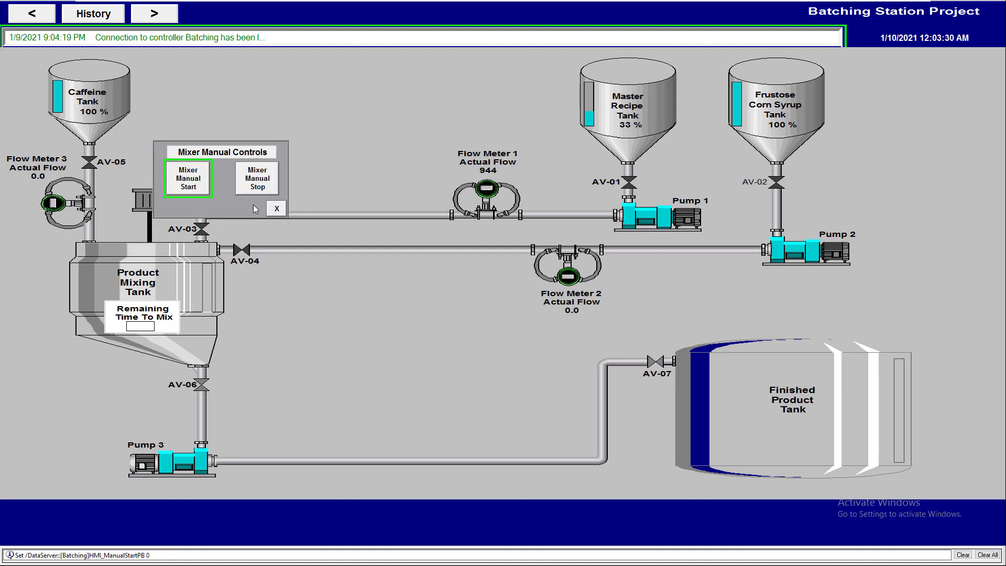
pyautogui.click(276, 209)
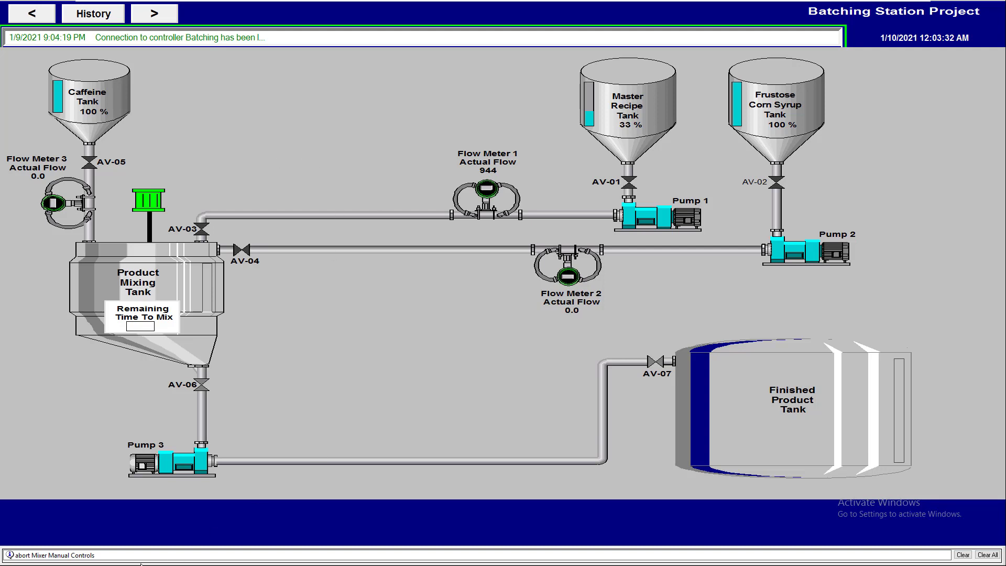
# - Switch from the running client back to FactoryTalk View Studio with the Mixer Manual Controls display
pyautogui.press('super')
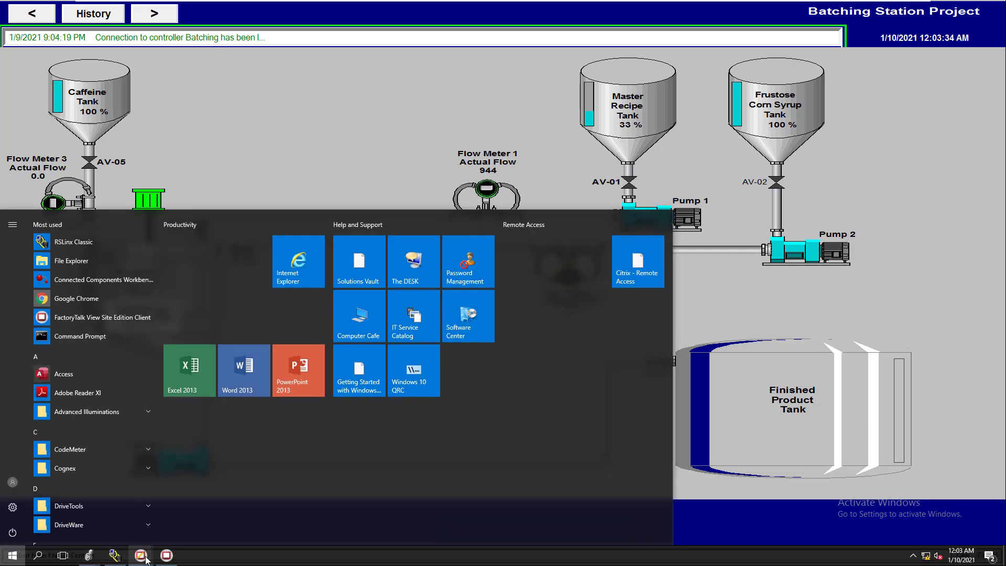
pyautogui.moveTo(140, 555)
pyautogui.click(158, 487)
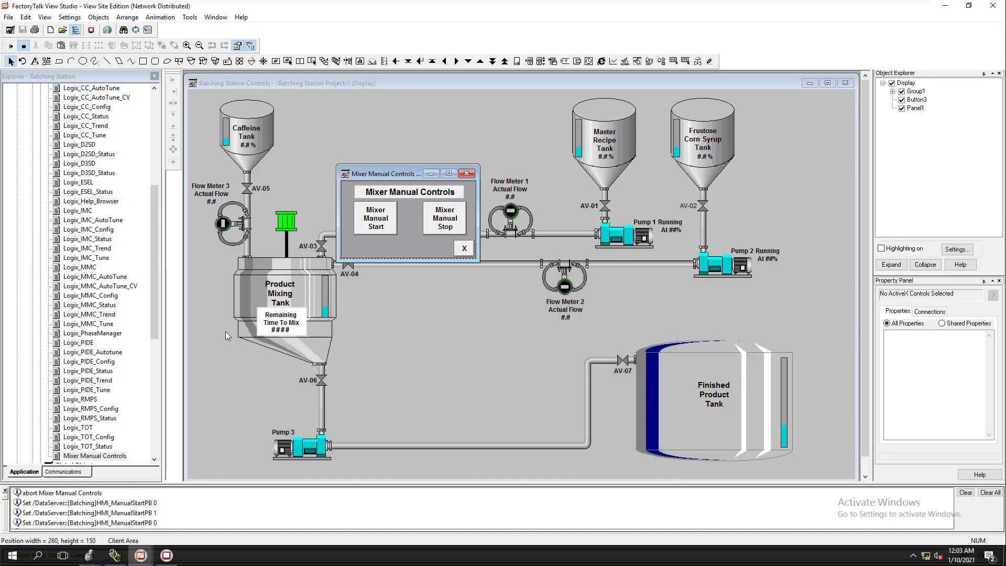
# - Set the Mixer Manual Controls display to Specify Position in Pixels with Y at 100 in its display settings
pyautogui.moveTo(408, 262); pyautogui.dragTo(411, 294)
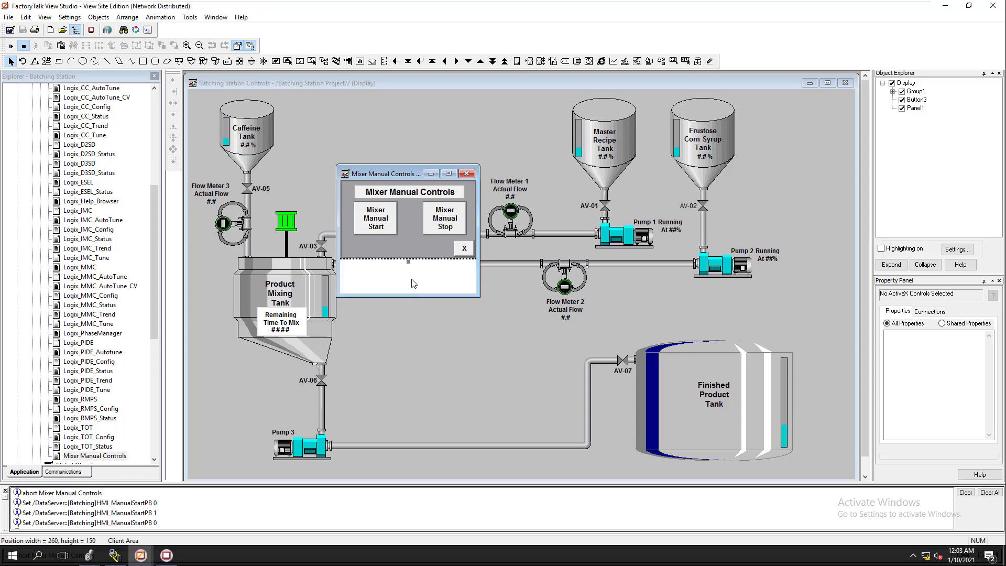
pyautogui.rightClick(411, 280)
pyautogui.click(454, 286)
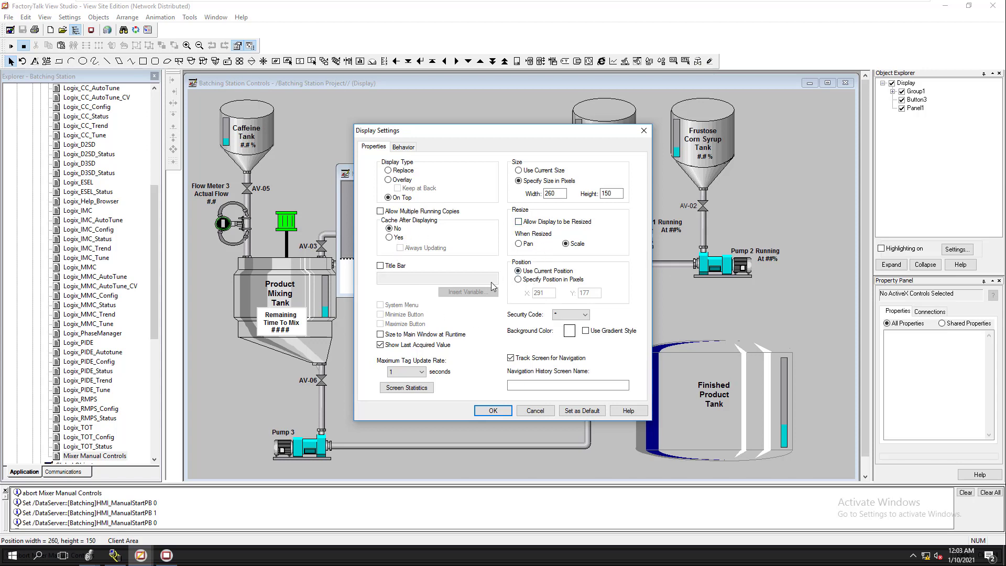
pyautogui.click(518, 279)
pyautogui.moveTo(535, 131); pyautogui.dragTo(603, 121)
pyautogui.doubleClick(619, 283)
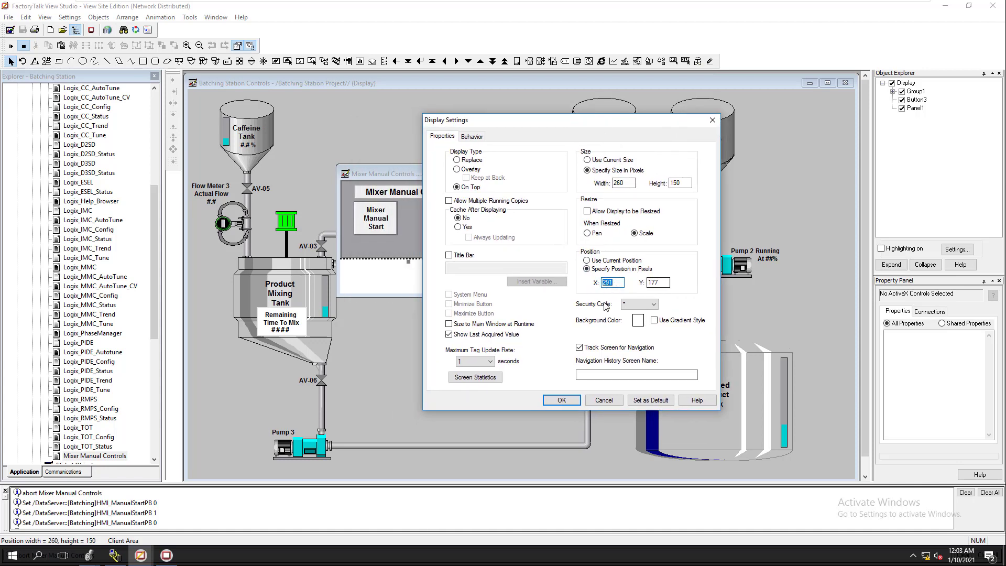
pyautogui.doubleClick(651, 283)
pyautogui.write('100')
pyautogui.click(561, 401)
pyautogui.moveTo(423, 297); pyautogui.dragTo(423, 262)
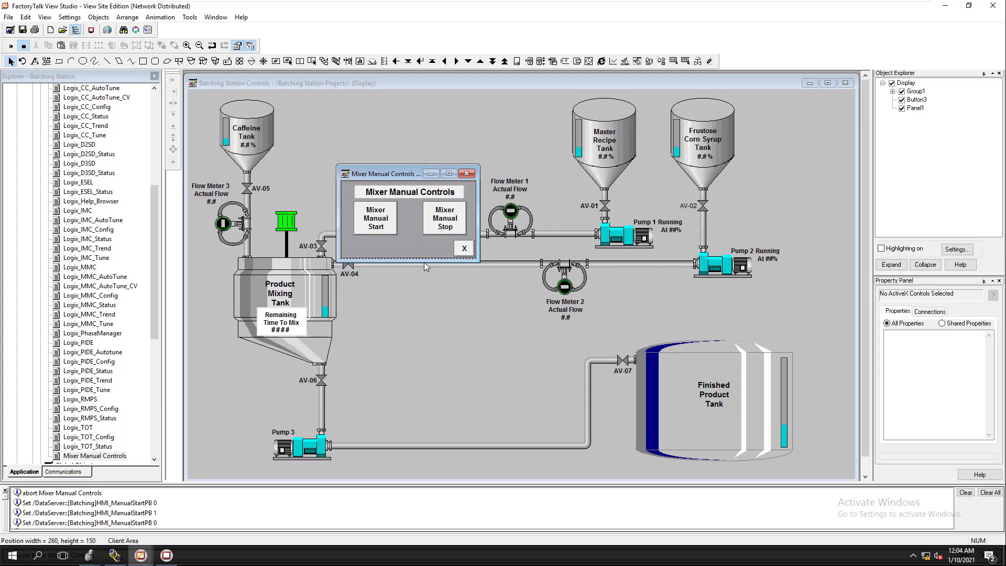
pyautogui.rightClick(348, 191)
pyautogui.click(361, 200)
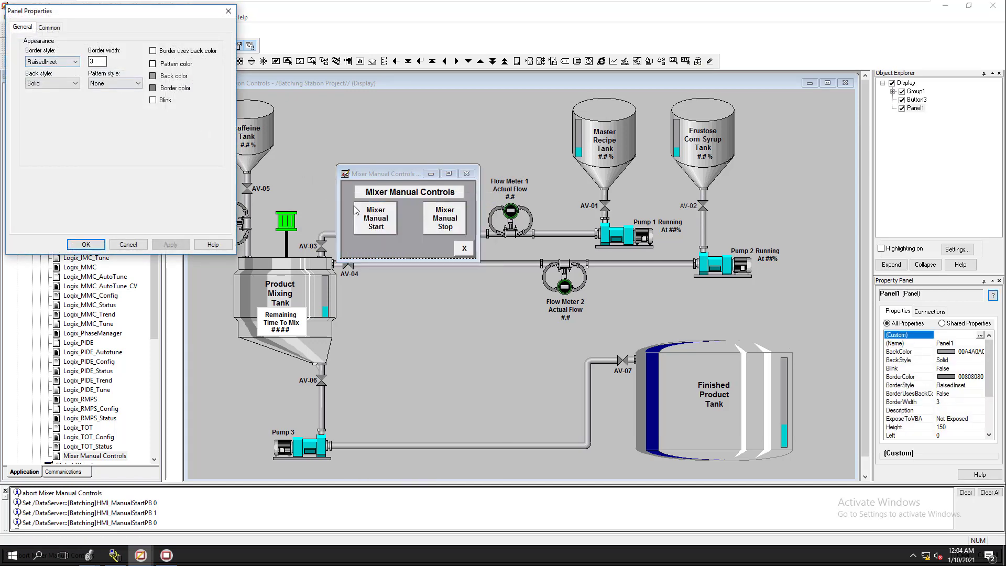
pyautogui.click(135, 245)
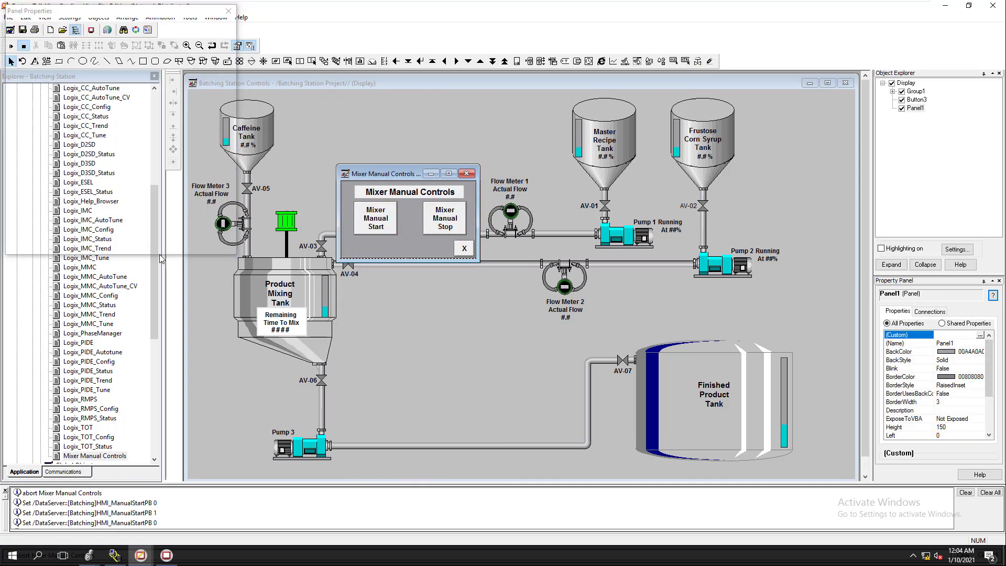
# - Enable Title Bar in the display settings of Mixer Manual Controls, leave its title text empty, and save the display
pyautogui.moveTo(411, 263); pyautogui.dragTo(413, 273)
pyautogui.rightClick(413, 272)
pyautogui.click(423, 279)
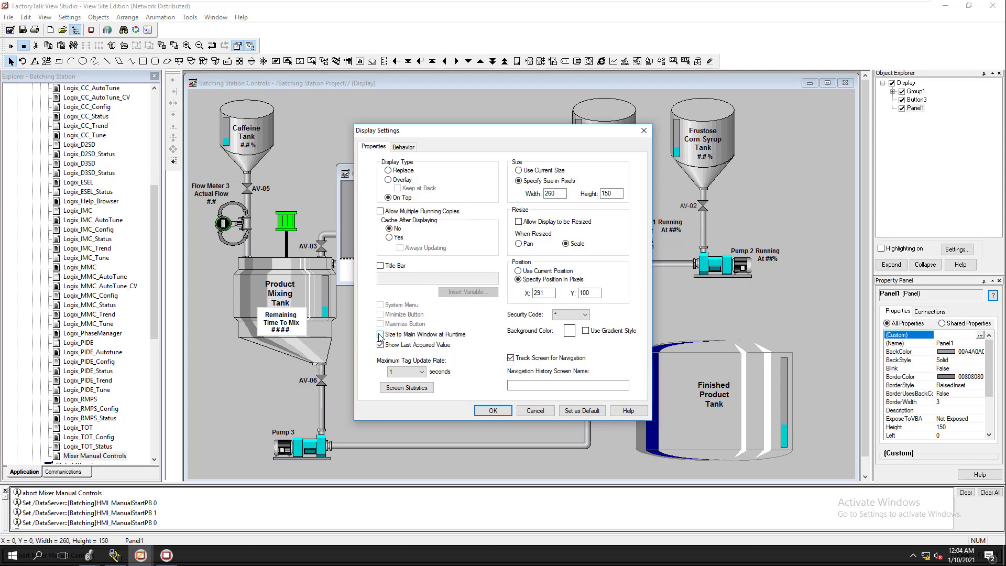
pyautogui.click(381, 266)
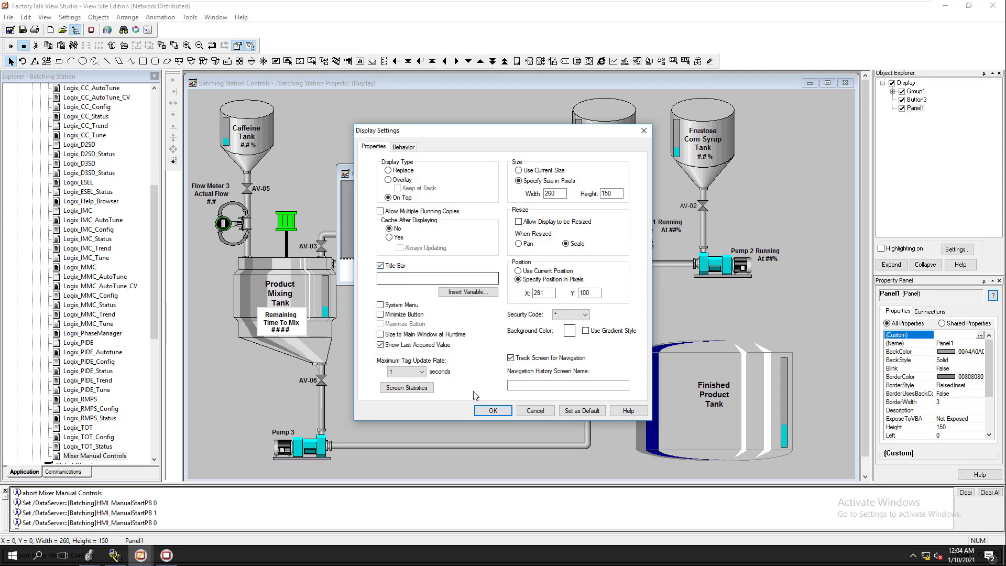
pyautogui.click(468, 291)
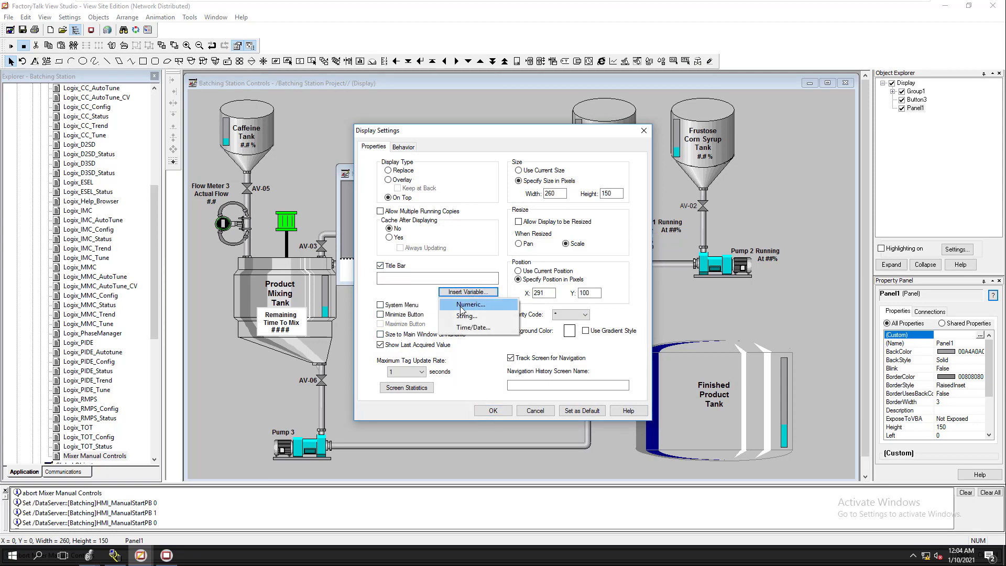
pyautogui.click(475, 359)
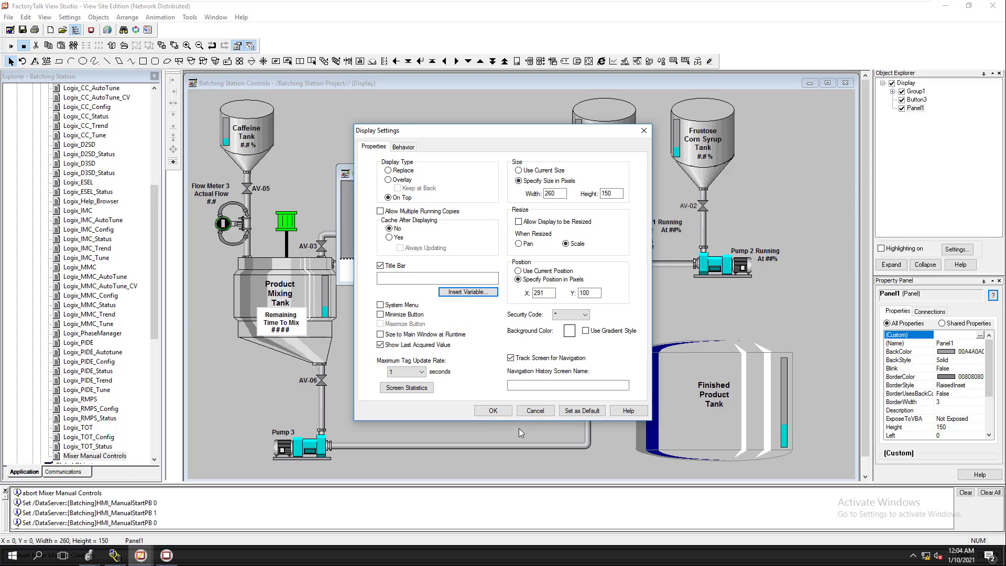
pyautogui.click(493, 411)
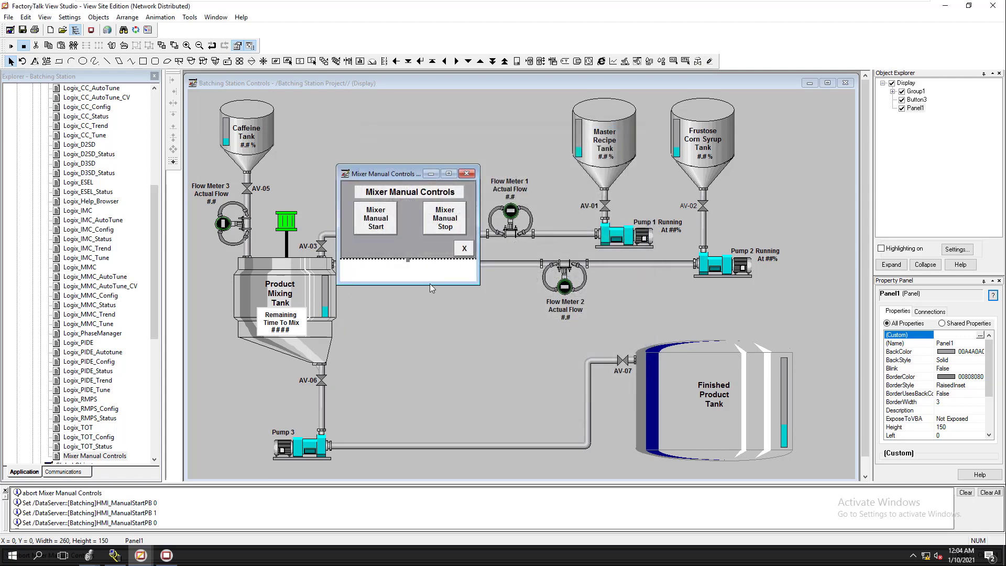
pyautogui.moveTo(430, 284); pyautogui.dragTo(426, 262)
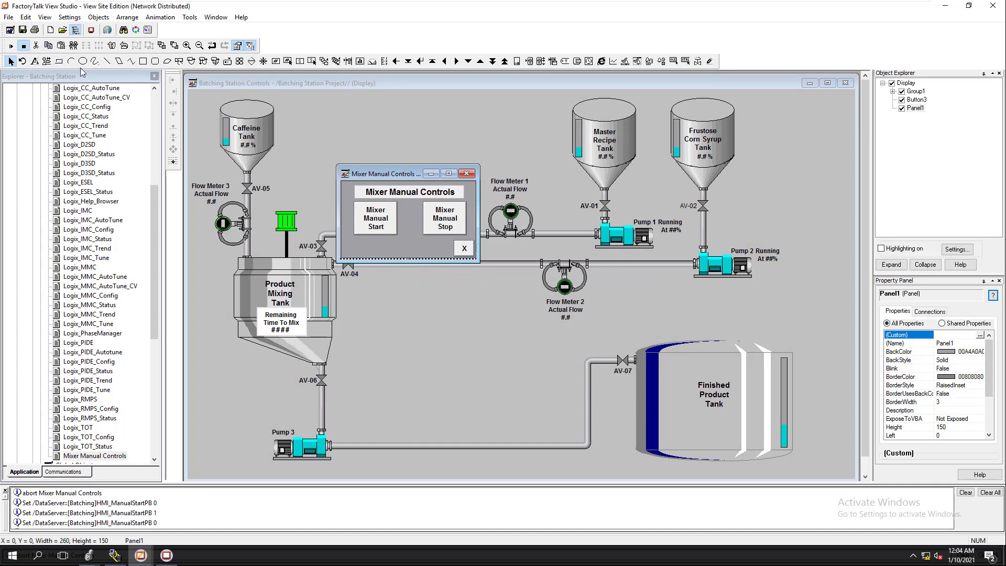
pyautogui.click(21, 29)
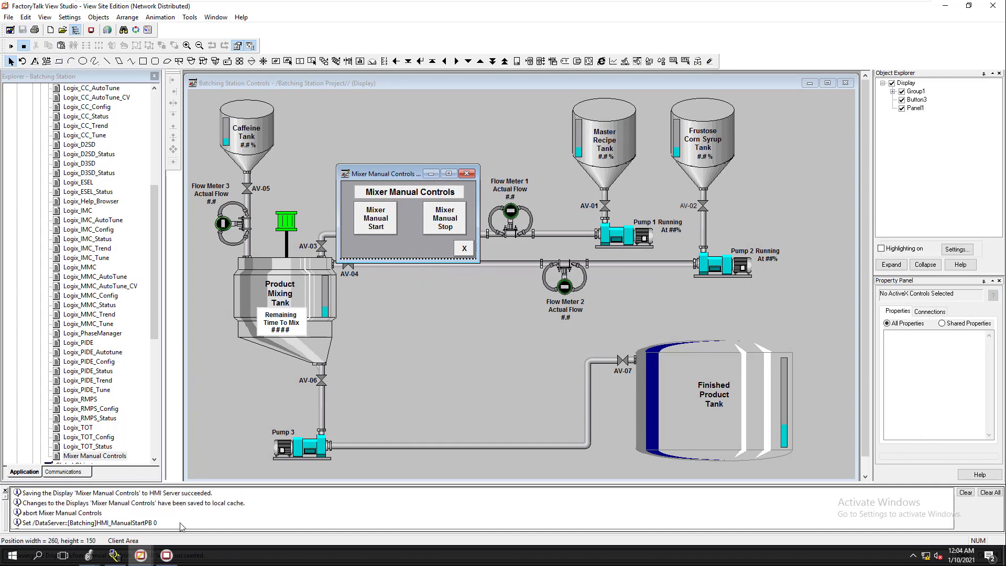
# - Switch to the running client, open the mixer pop-up from the mixer motor and move it clear of the motor
pyautogui.click(168, 557)
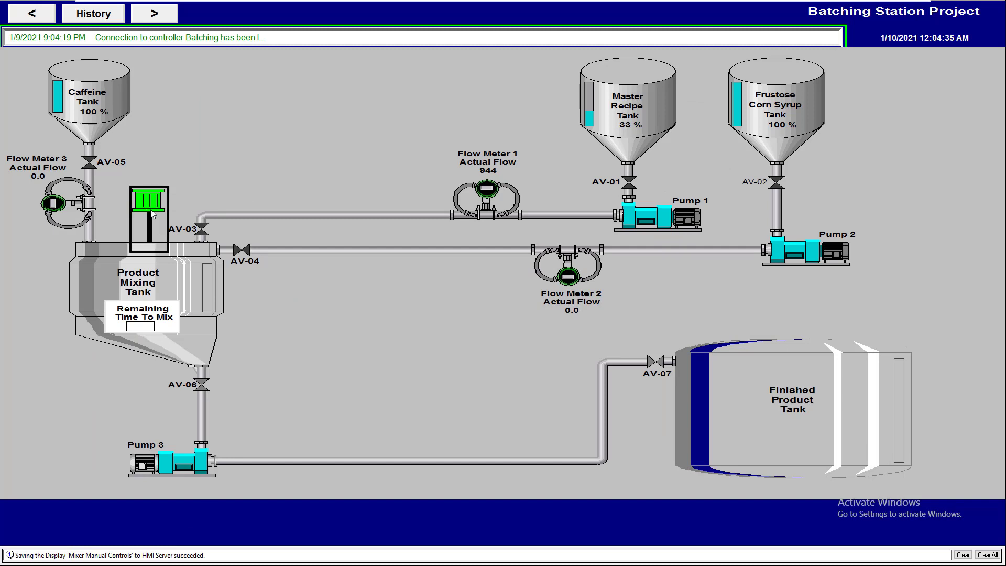
pyautogui.click(152, 213)
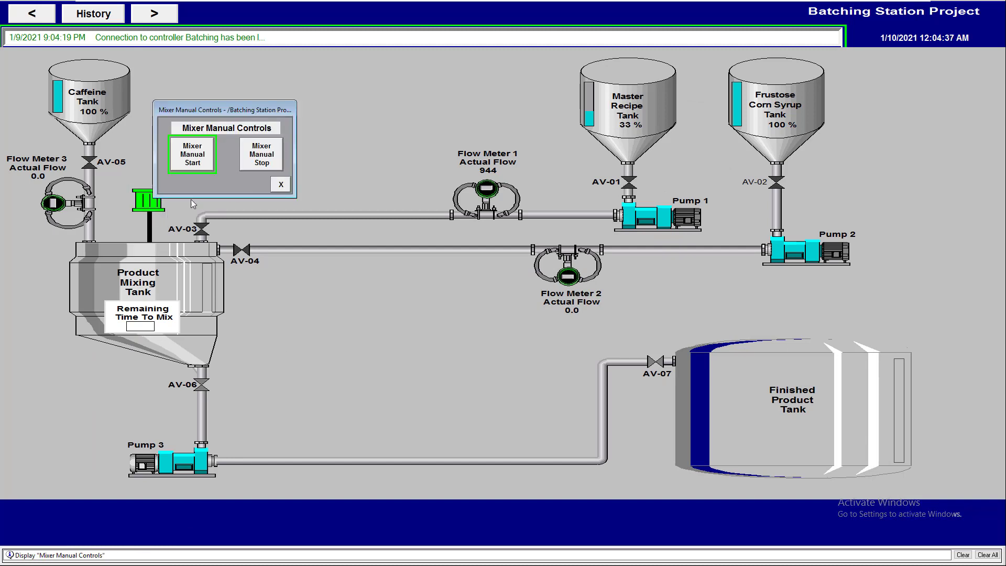
pyautogui.click(193, 169)
pyautogui.moveTo(264, 109)
pyautogui.mouseDown()
pyautogui.moveTo(305, 109)
pyautogui.moveTo(362, 170)
pyautogui.moveTo(309, 114)
pyautogui.moveTo(276, 100)
pyautogui.mouseUp()
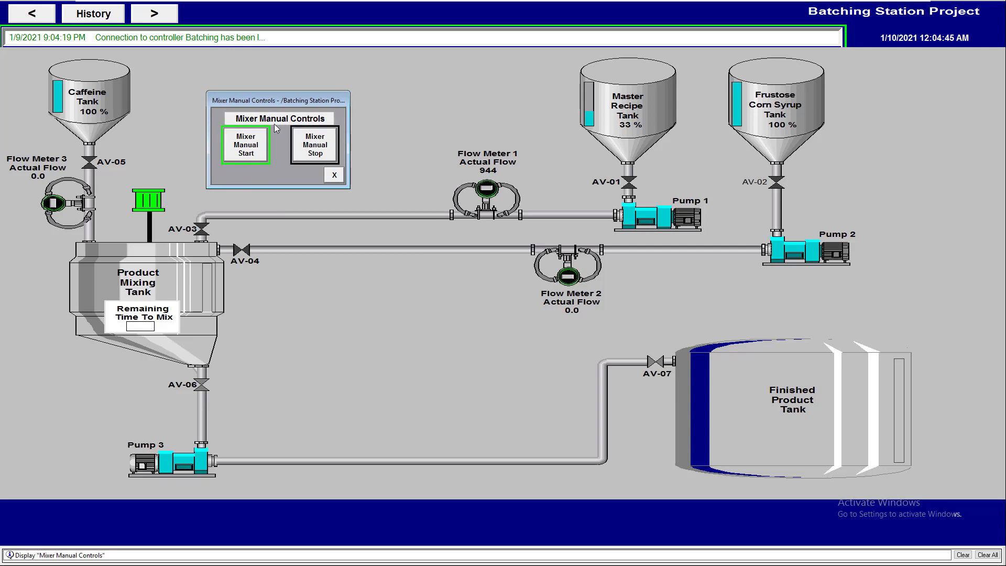
# - Test the pop-up by stopping, starting and again stopping the mixer manually, and close the pop-up
pyautogui.click(307, 151)
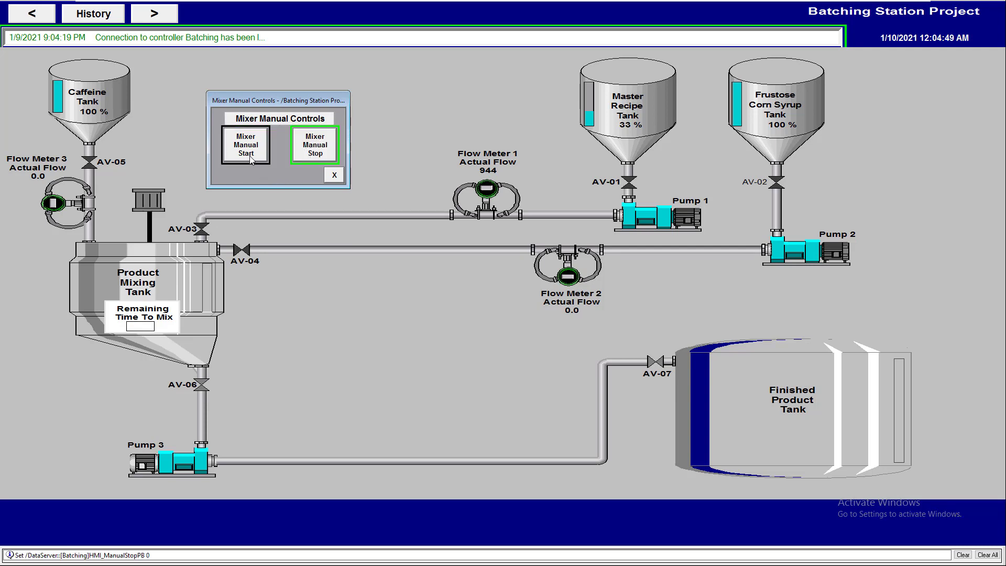
pyautogui.click(250, 158)
pyautogui.click(324, 157)
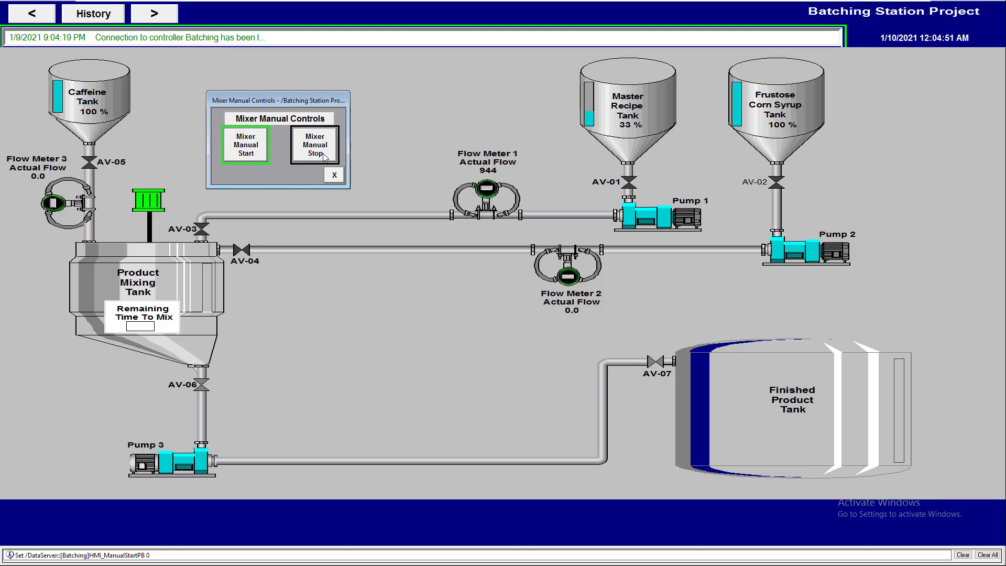
pyautogui.click(329, 178)
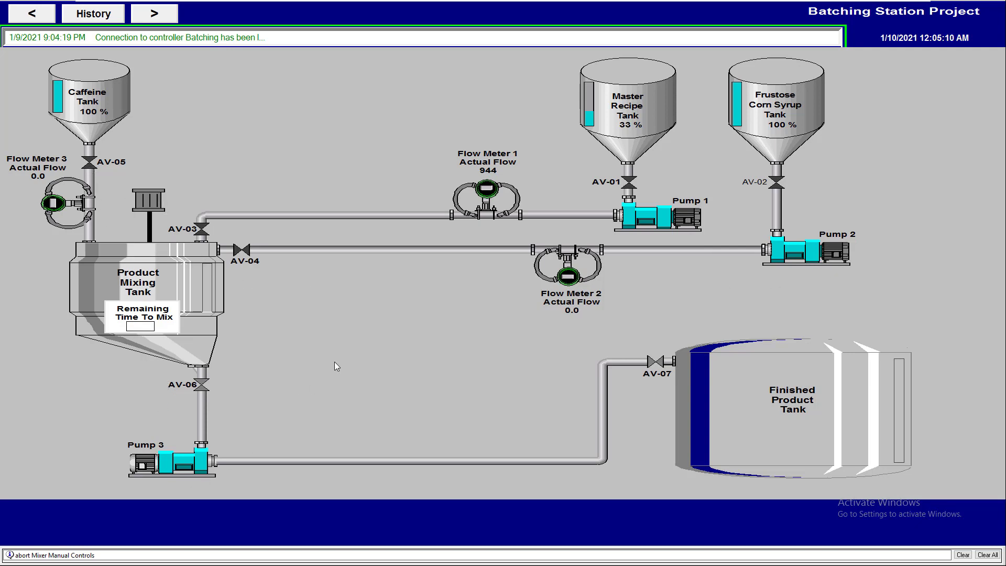
# - Reopen and close the mixer pop-up from the mixer motor, and shut down the running client
pyautogui.click(149, 202)
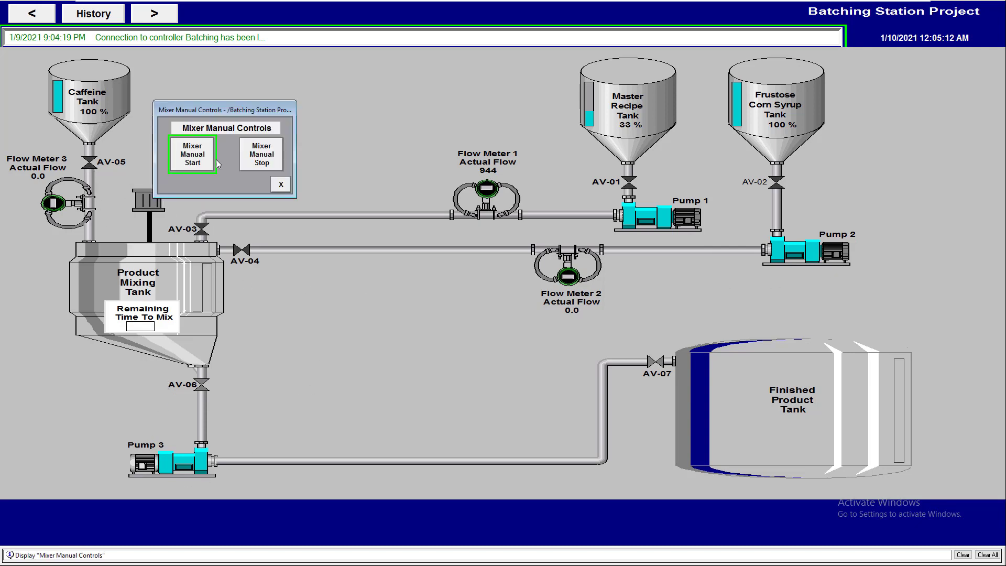
pyautogui.click(279, 185)
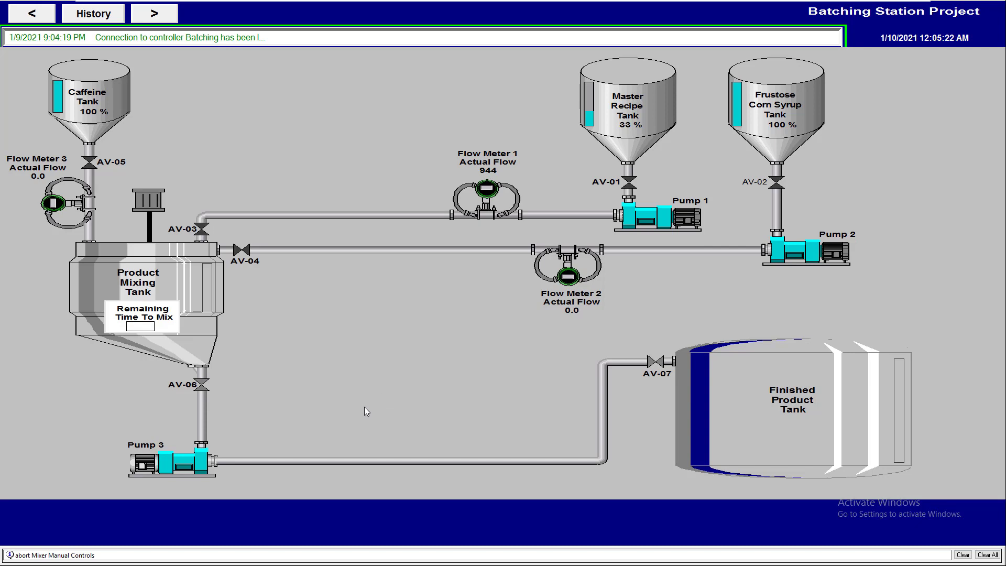
pyautogui.hotkey('alt', 'F4')
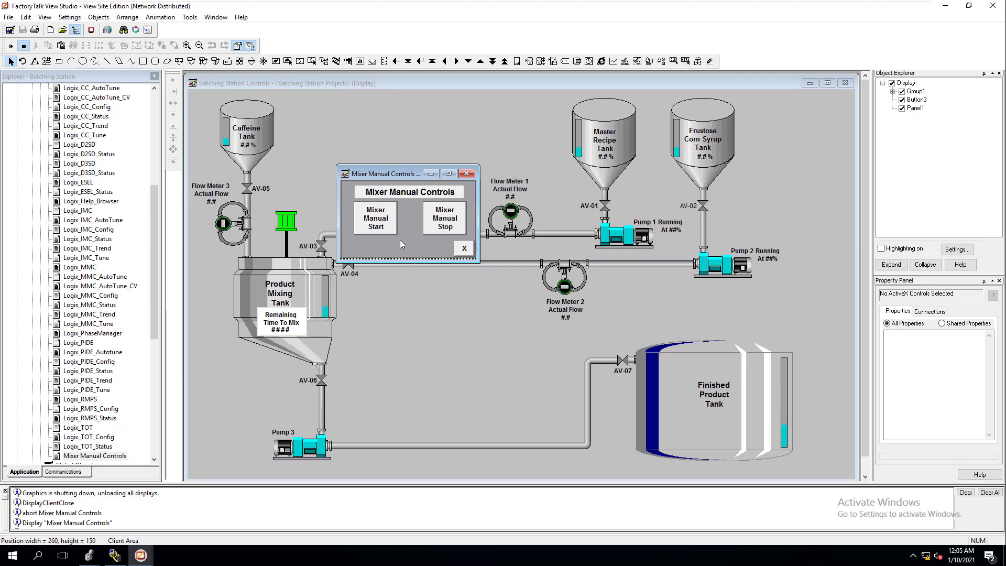
# - Close the Mixer Manual Controls display in the editor and switch to the BatchingStationProject in Logix Designer
pyautogui.click(466, 173)
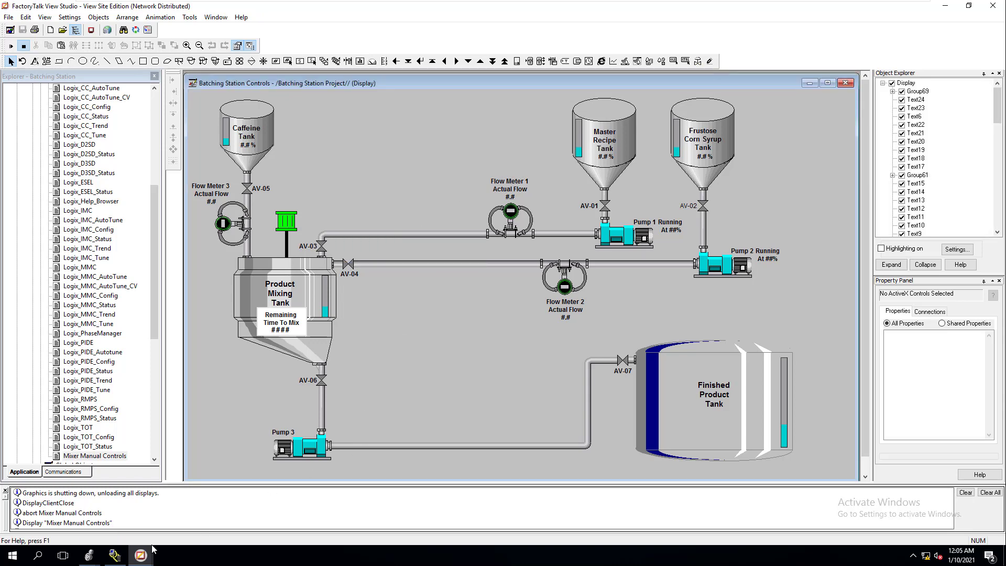
pyautogui.click(90, 556)
pyautogui.click(80, 517)
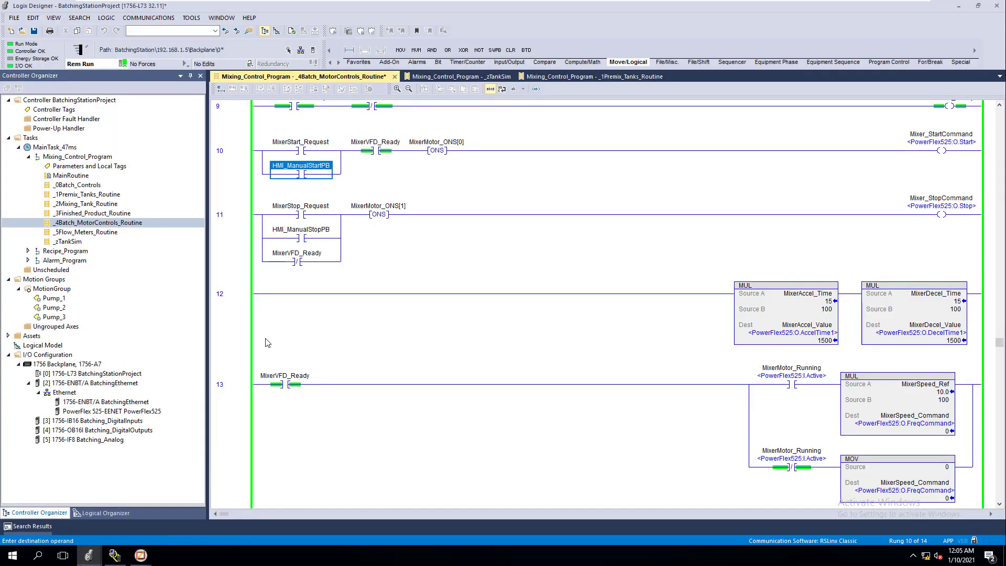